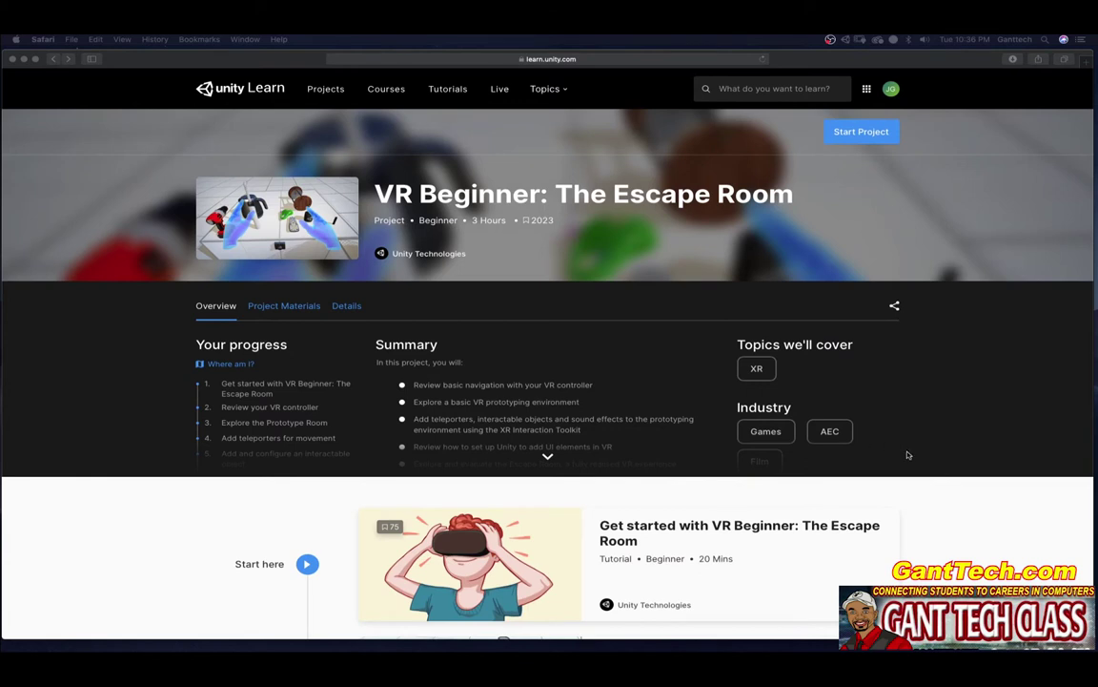
# - Open the "Get started with VR Beginner: The Escape Room" tutorial and mark its Overview step as completed
pyautogui.scroll(-3, 839, 420)
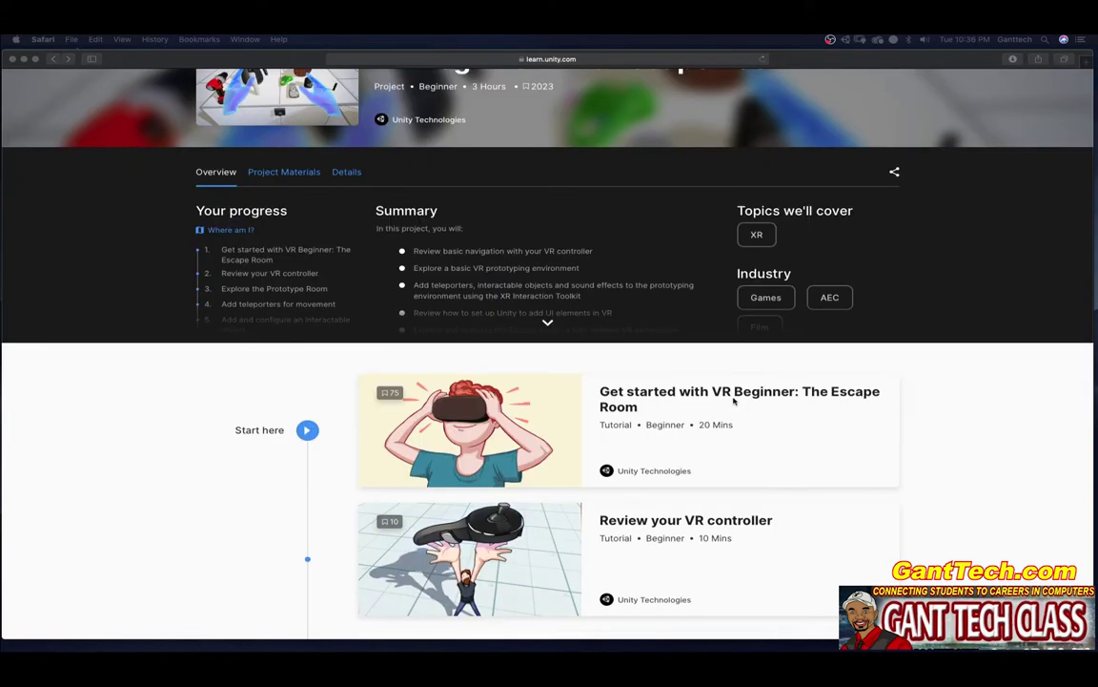
pyautogui.click(614, 405)
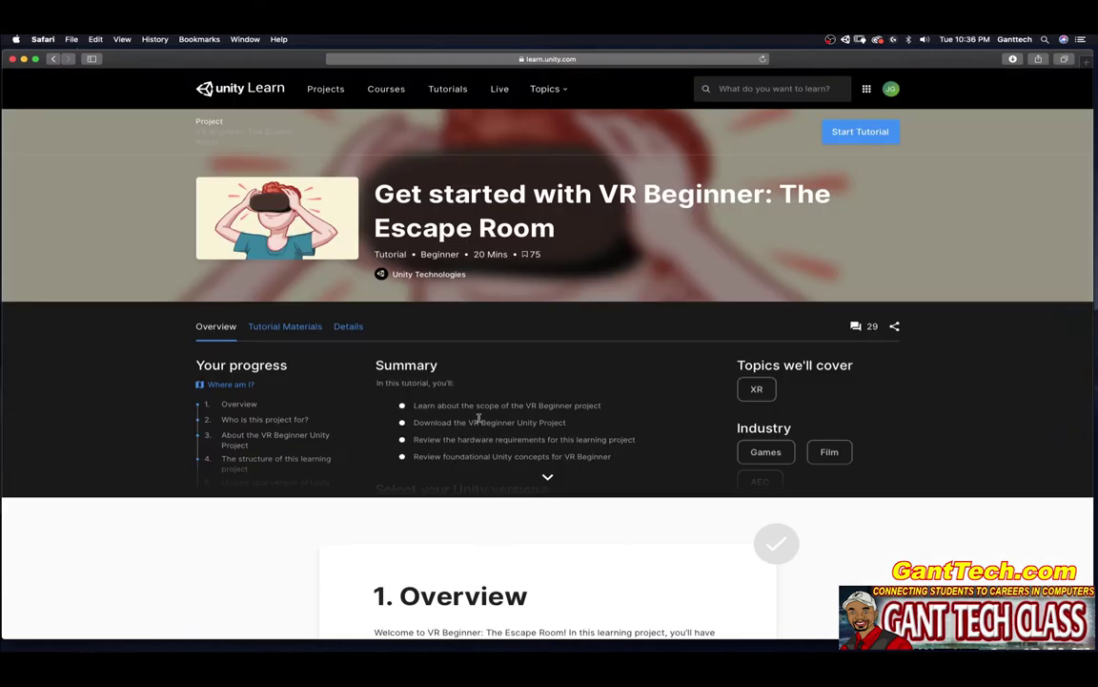
pyautogui.scroll(-5, 701, 471)
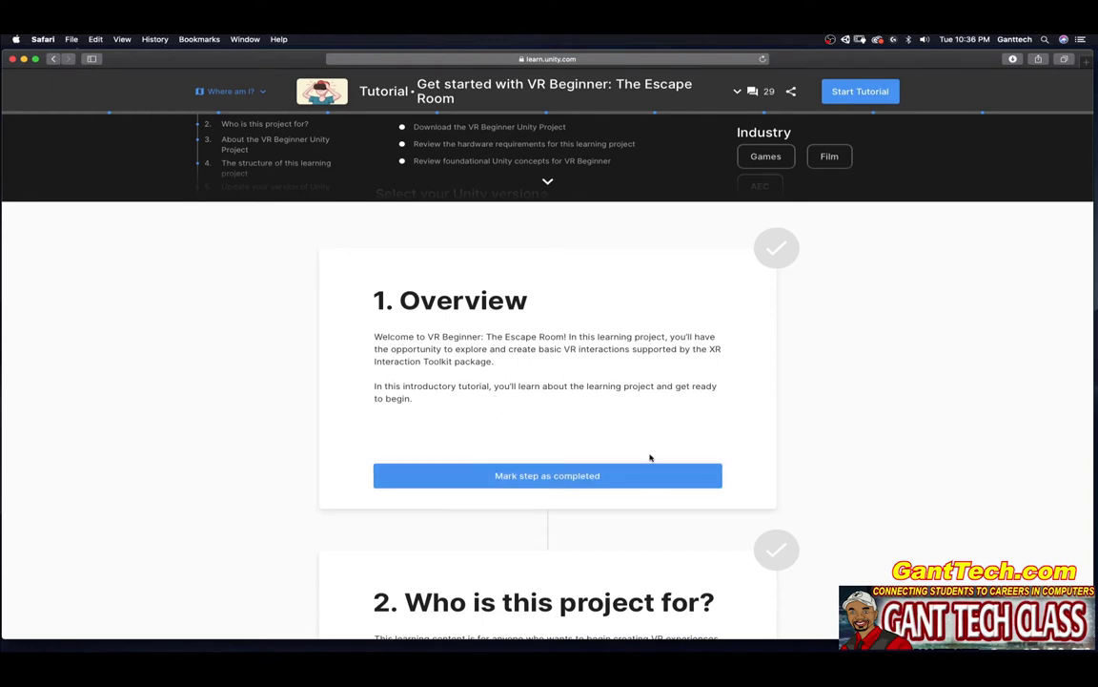
pyautogui.click(530, 482)
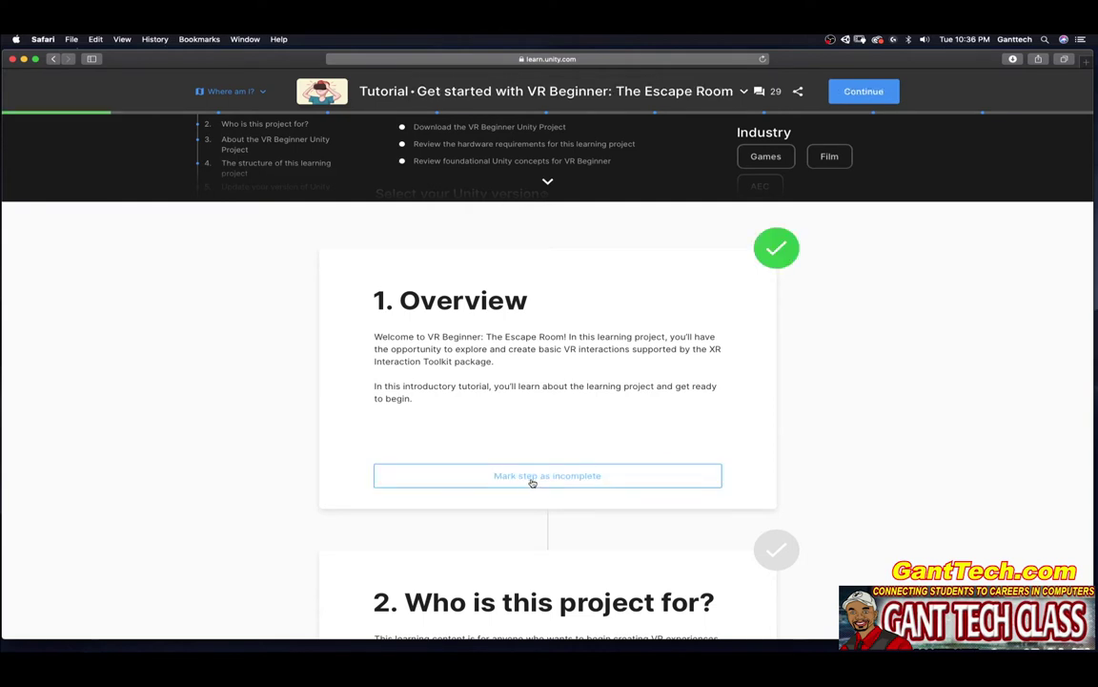
# - Read through "Who is this project for?" and mark that step as completed
pyautogui.scroll(-4, 691, 453)
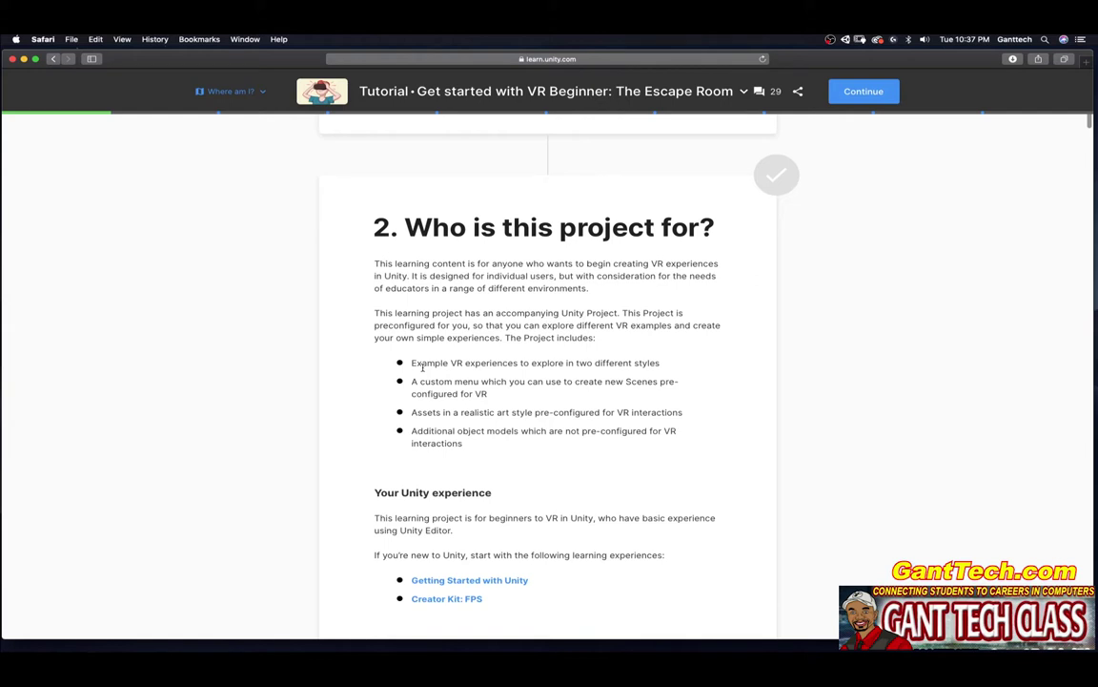
pyautogui.scroll(-5, 448, 362)
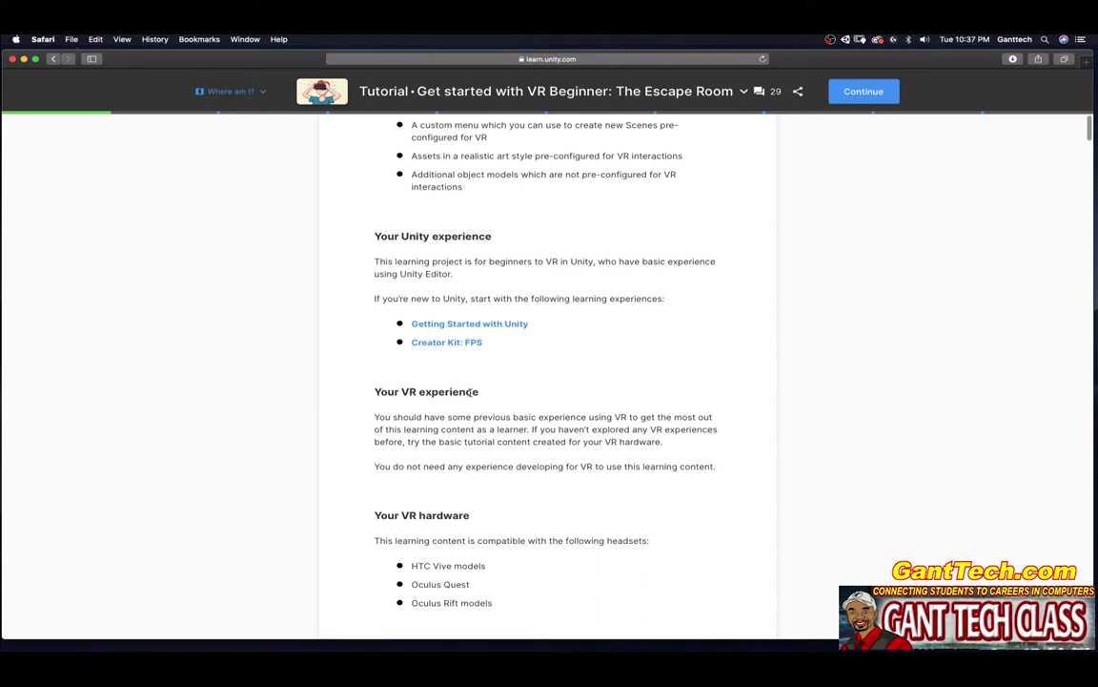
pyautogui.scroll(-3, 545, 397)
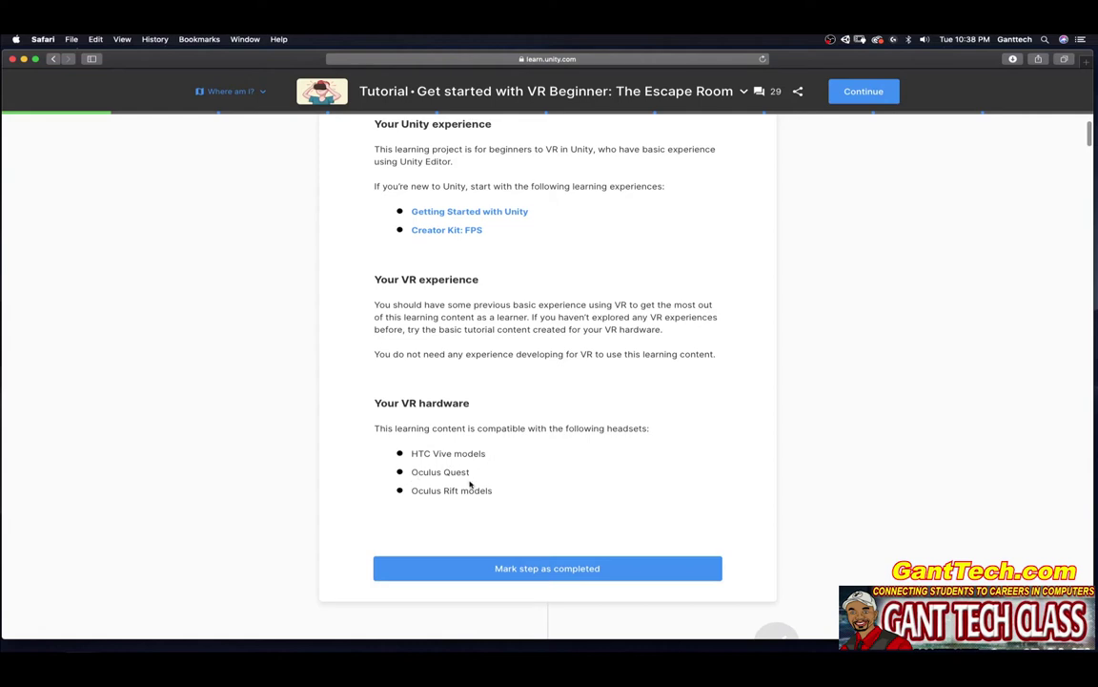
pyautogui.click(505, 569)
# - Mark "About the VR Beginner Unity Project" and "The structure of this learning project" as completed
pyautogui.scroll(-5, 658, 511)
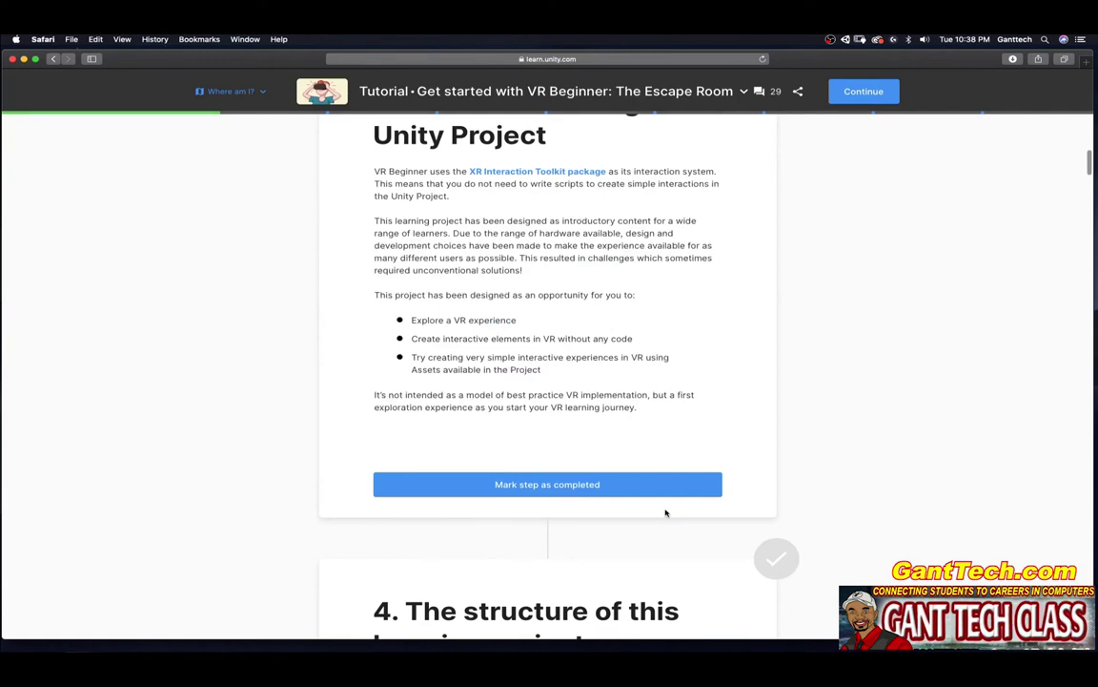
pyautogui.scroll(1, 665, 511)
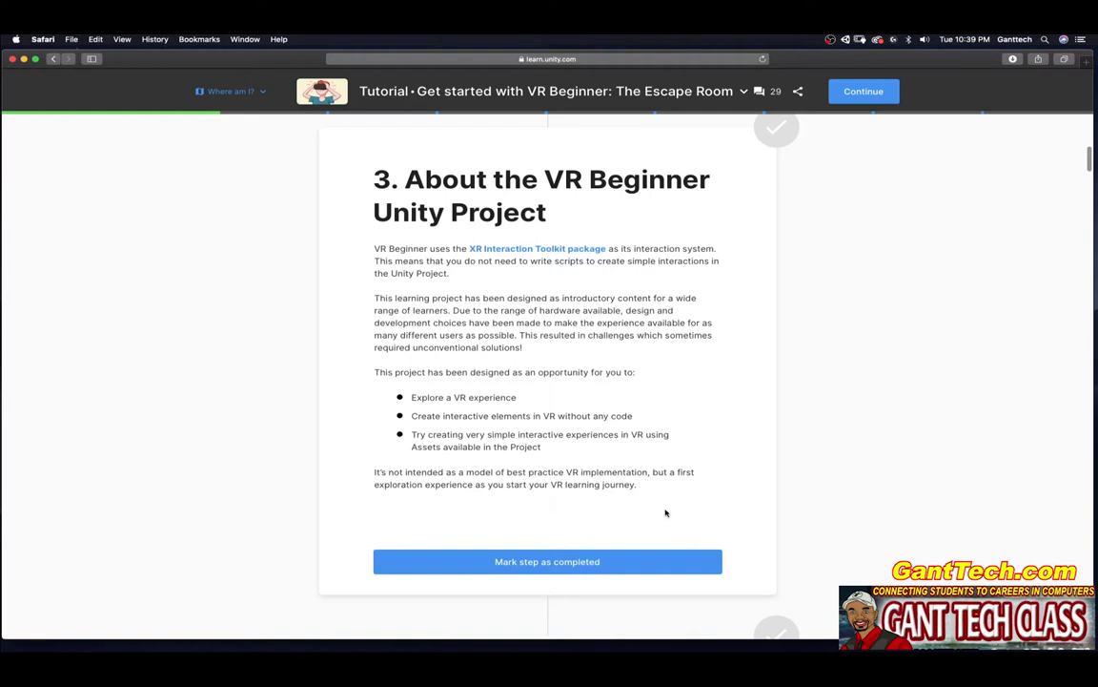
pyautogui.click(584, 562)
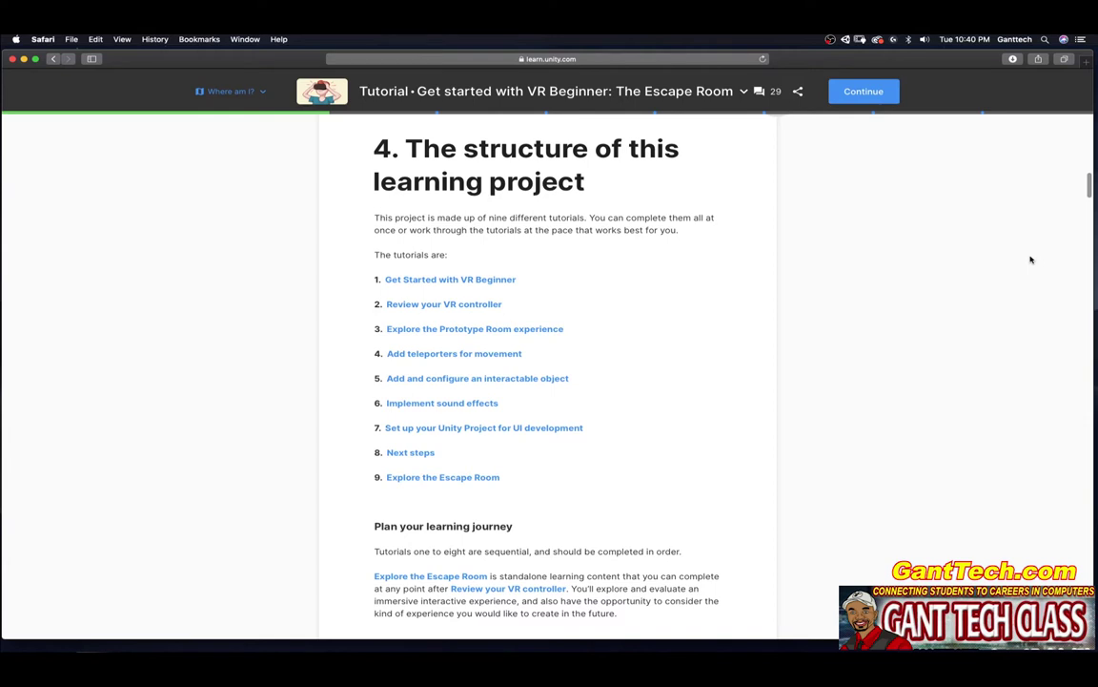
pyautogui.moveTo(1089, 188); pyautogui.dragTo(1088, 205)
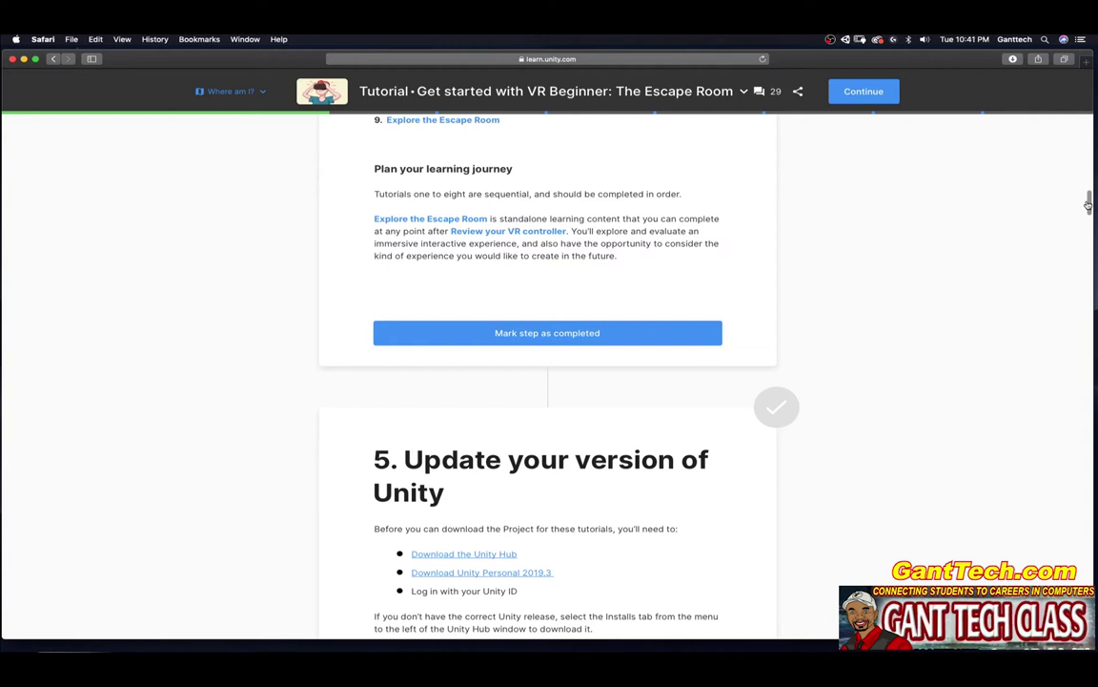
pyautogui.moveTo(1088, 203); pyautogui.dragTo(1083, 218)
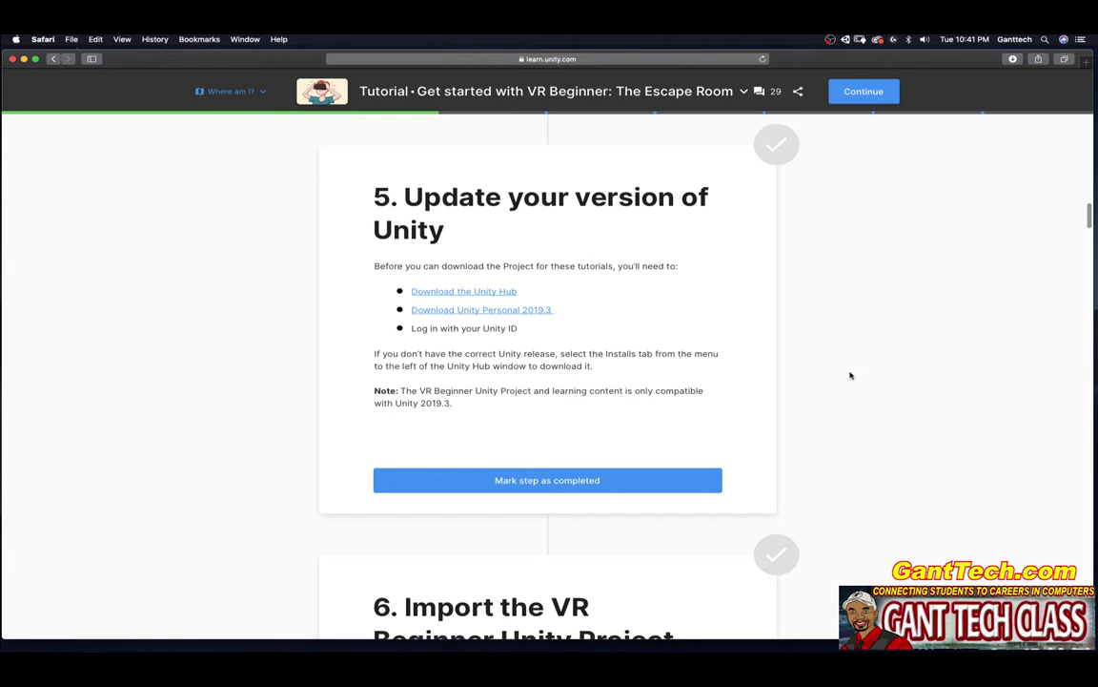
# - Switch to Unity Hub and check the installed Unity versions and the releases available to add, without adding one
pyautogui.moveTo(5, 138)
pyautogui.click(7, 201)
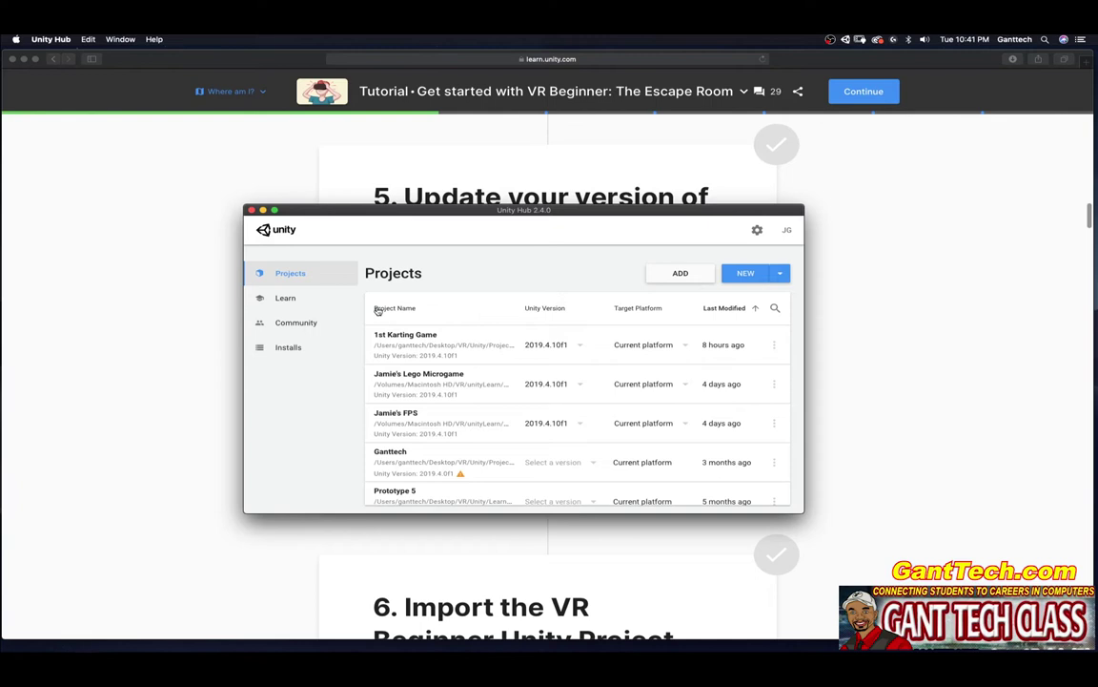
pyautogui.click(289, 348)
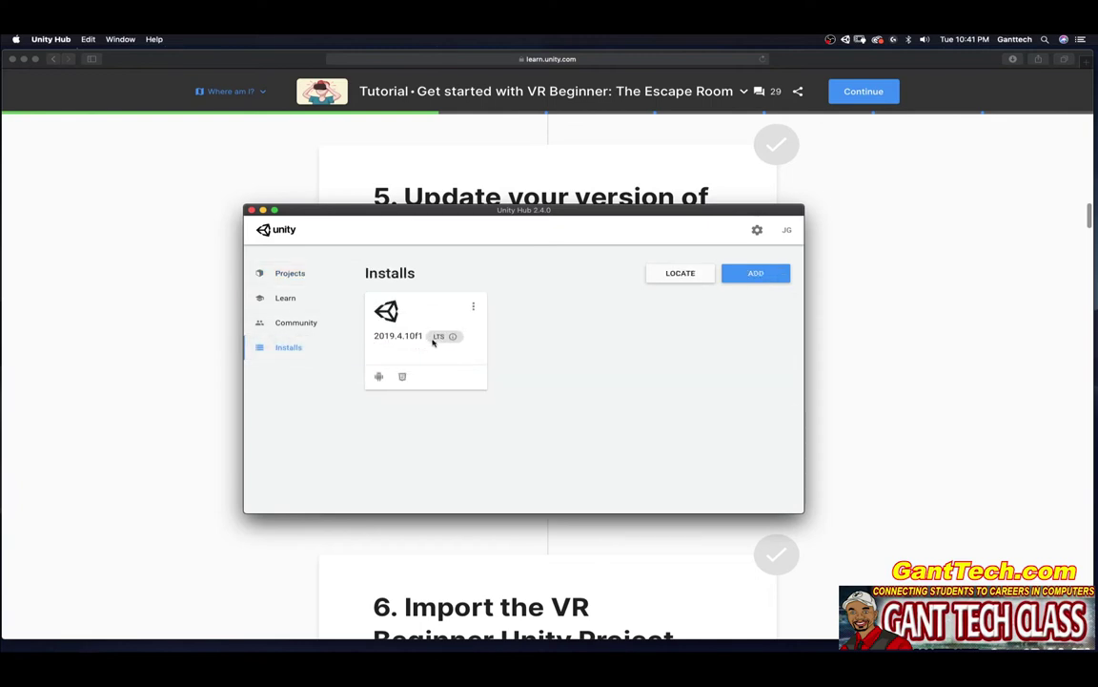
pyautogui.click(764, 273)
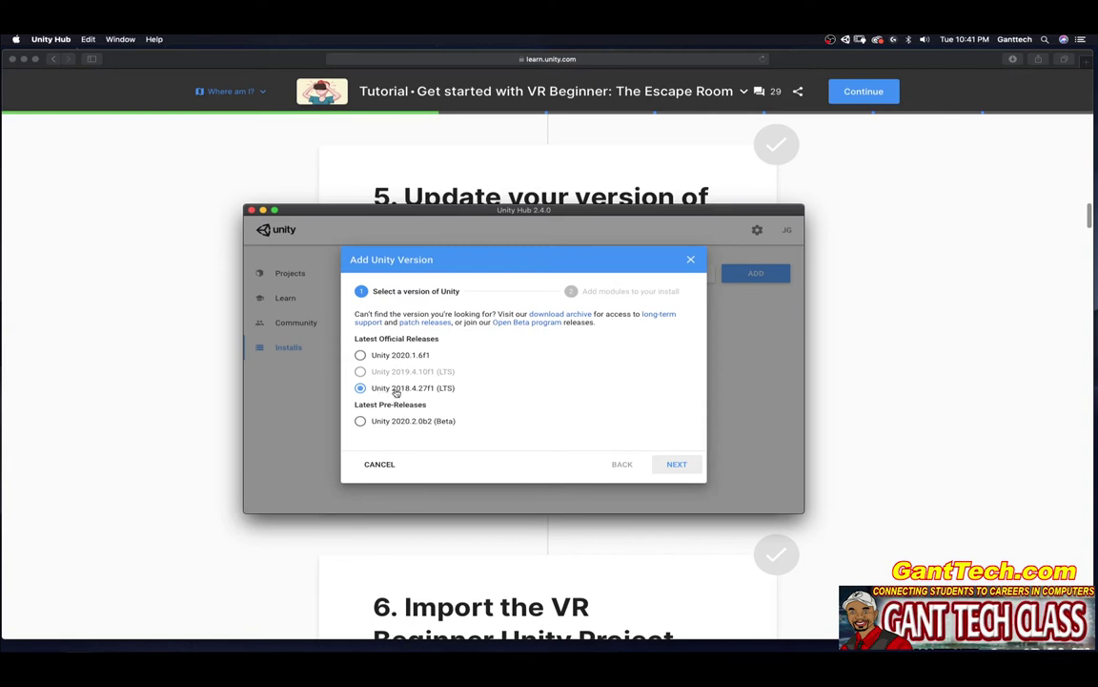
pyautogui.click(386, 463)
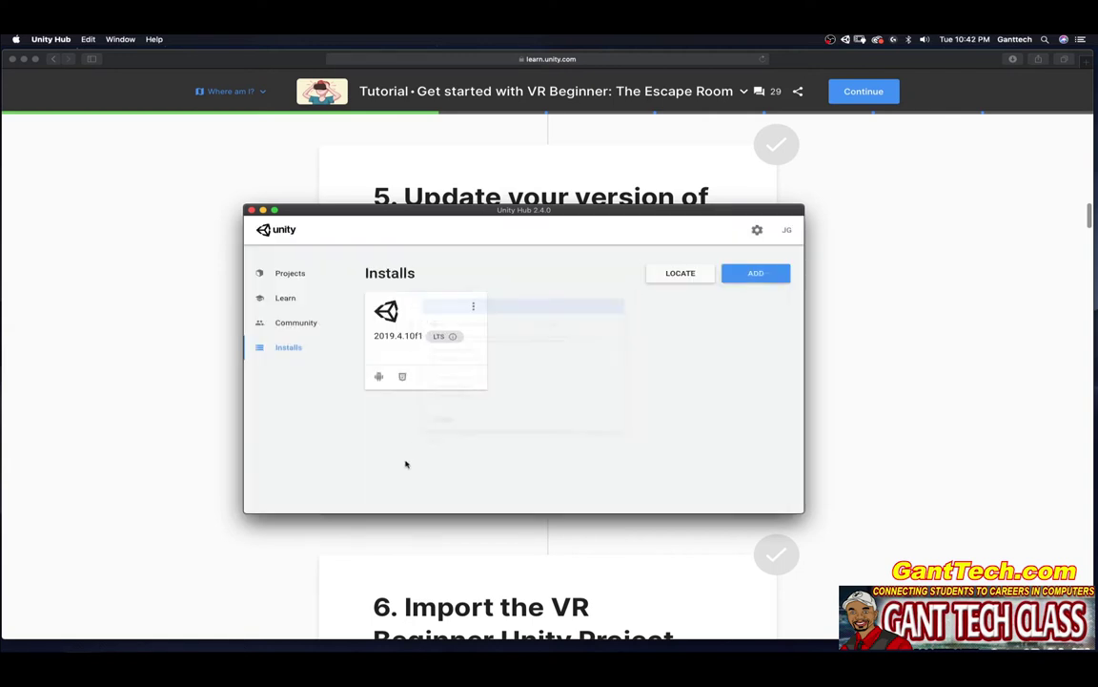
# - Return to the tutorial in Safari, mark "Update your version of Unity" as completed and show the project import instructions
pyautogui.press('super+Tab')
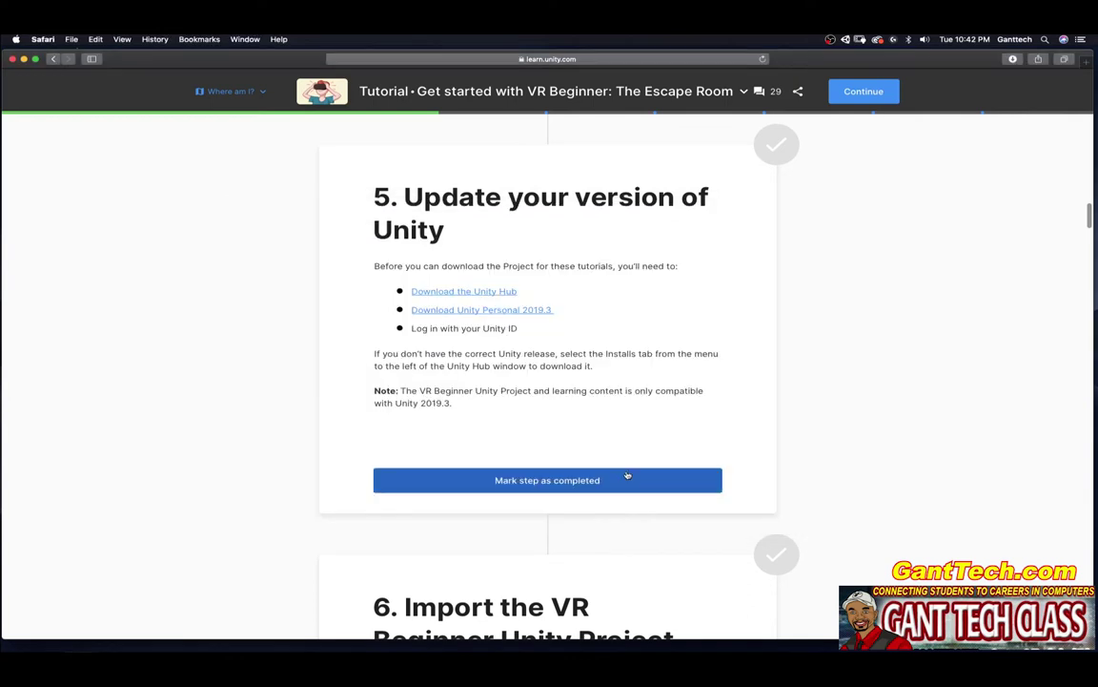
pyautogui.moveTo(1088, 217); pyautogui.dragTo(1087, 240)
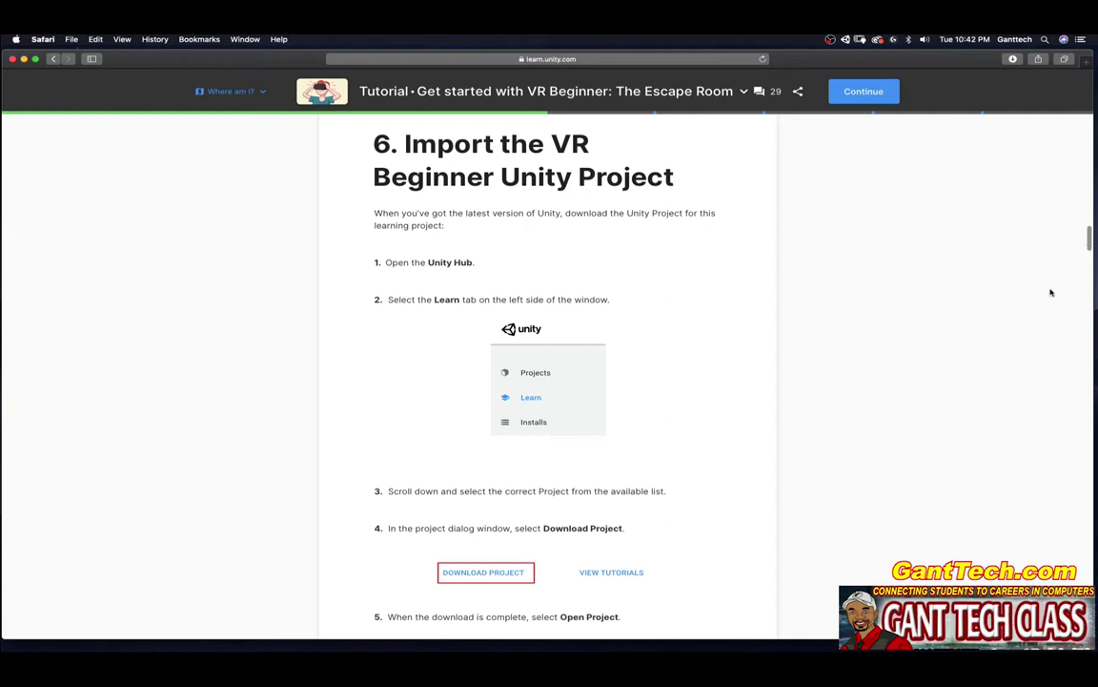
pyautogui.scroll(-3, 1090, 239)
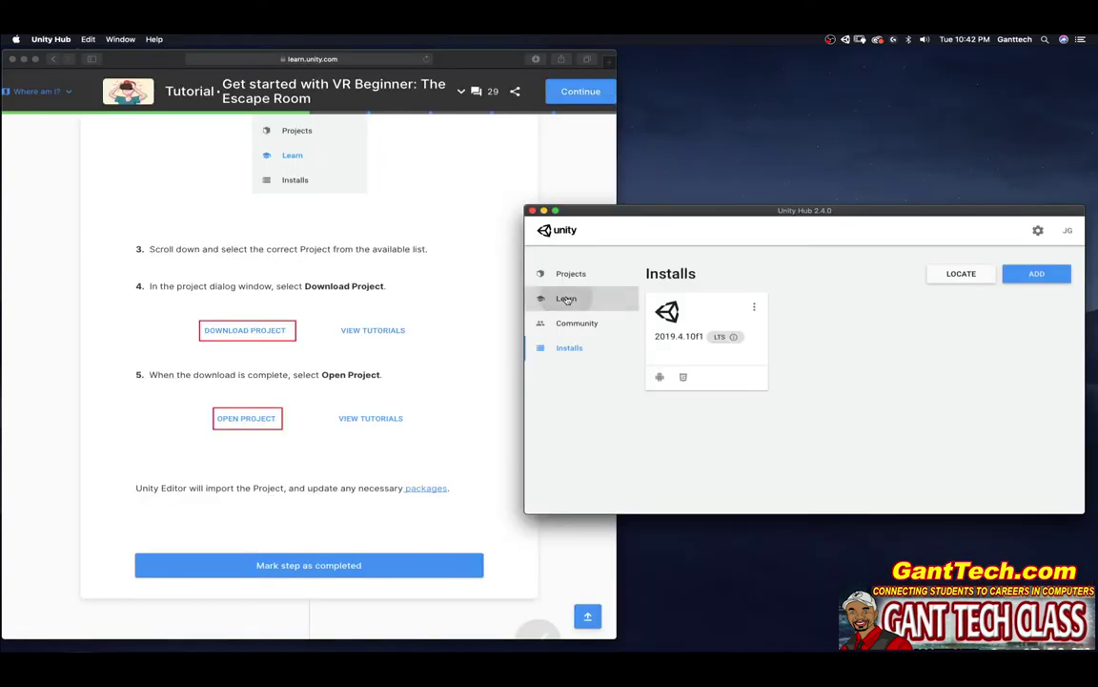
# - In Unity Hub, download the "VR Beginner: The Escape Room" learning project
pyautogui.click(567, 299)
pyautogui.scroll(-3, 1078, 343)
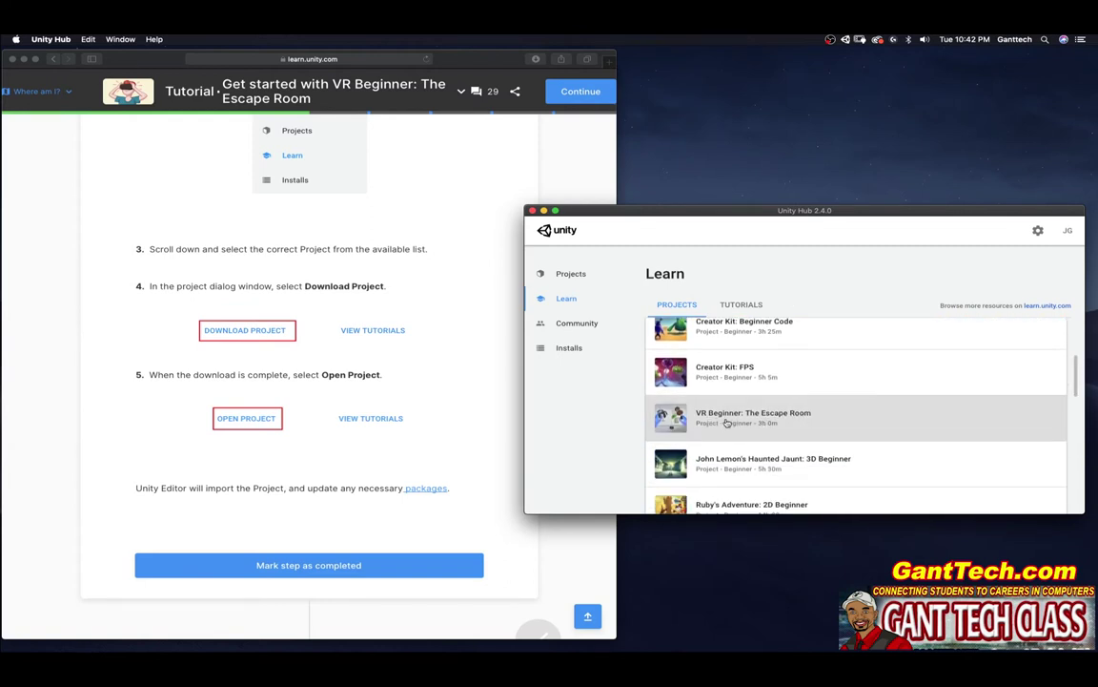
pyautogui.click(731, 423)
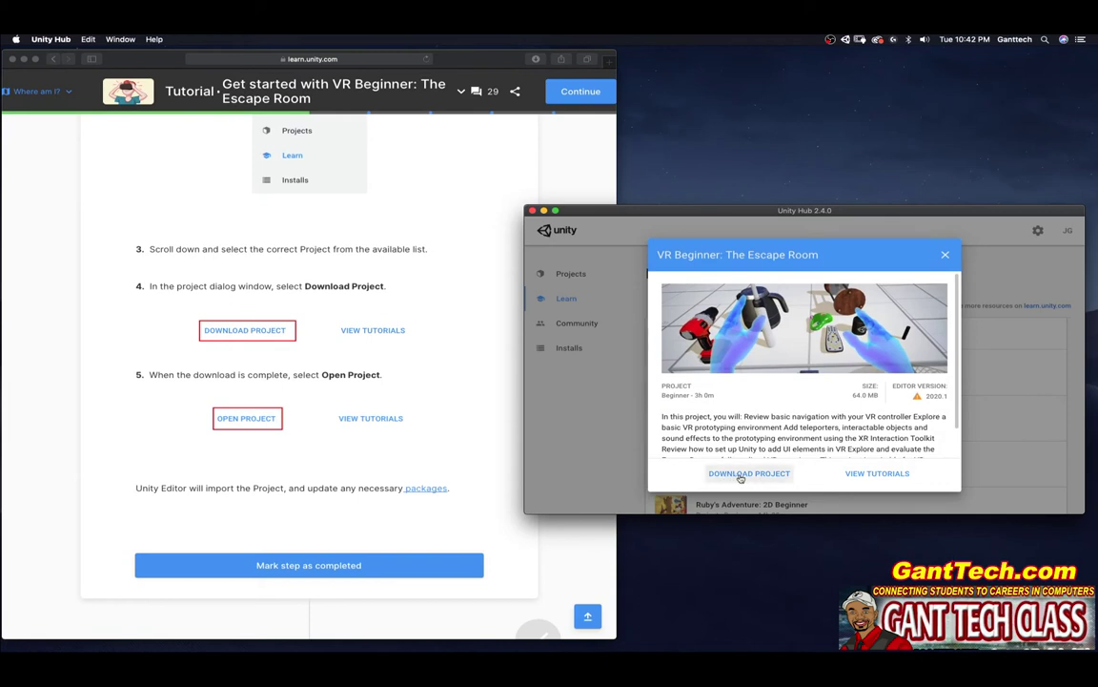
pyautogui.click(737, 474)
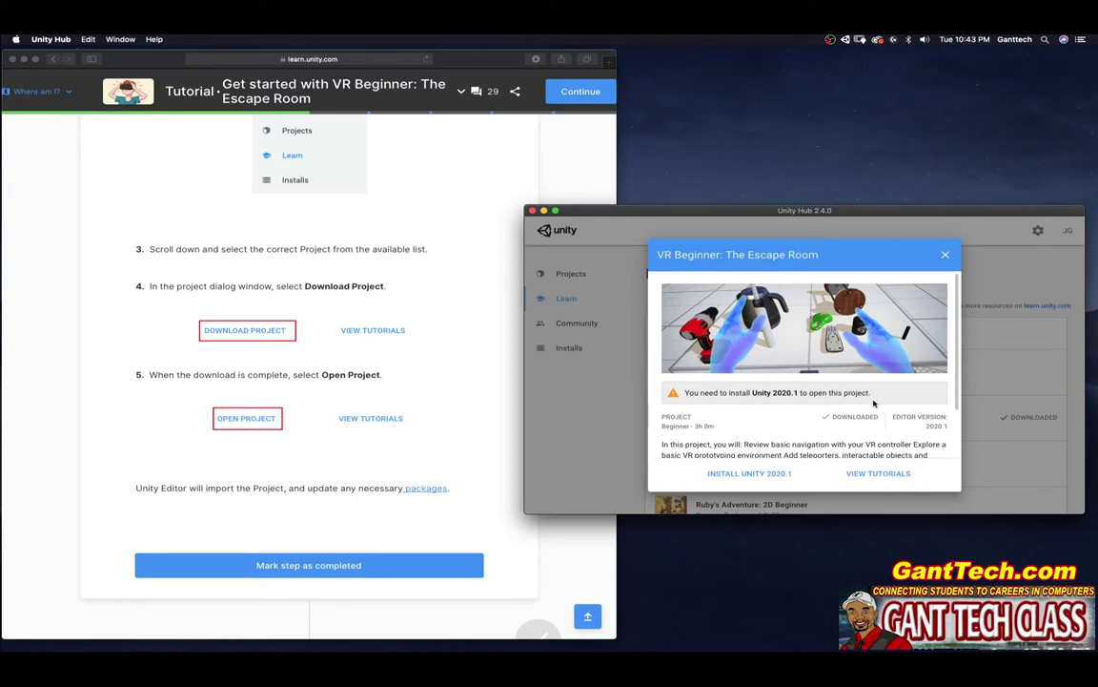
# - Install Unity 2020.1.6f1 with Visual Studio for Mac, Android Build Support and WebGL Build Support
pyautogui.click(749, 474)
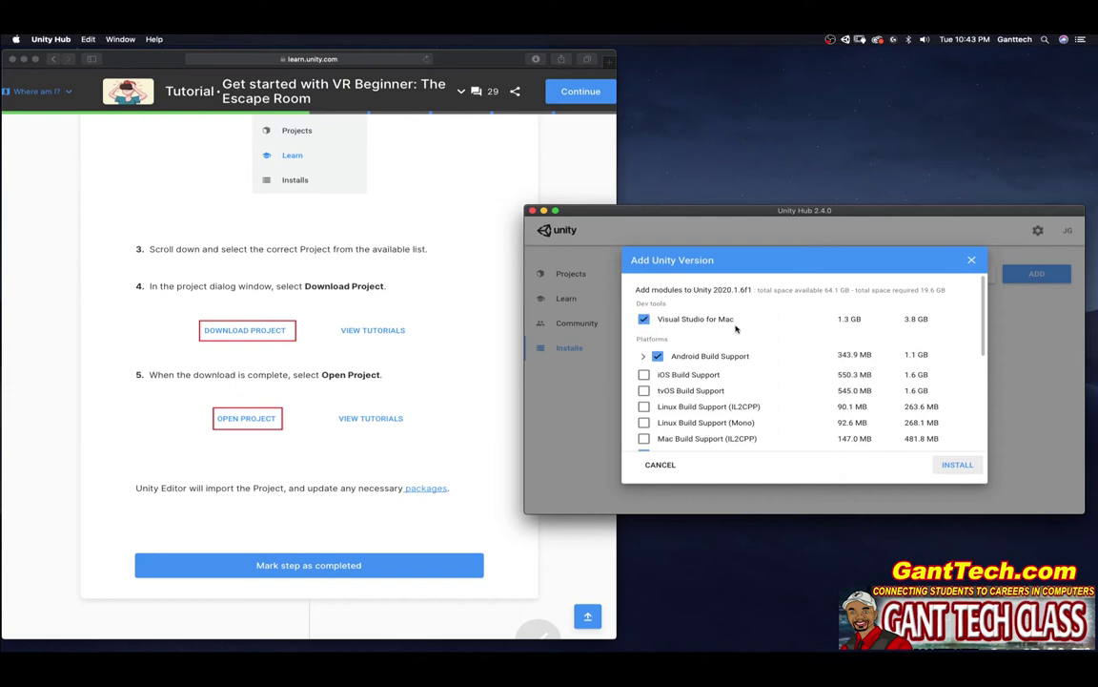
pyautogui.click(643, 356)
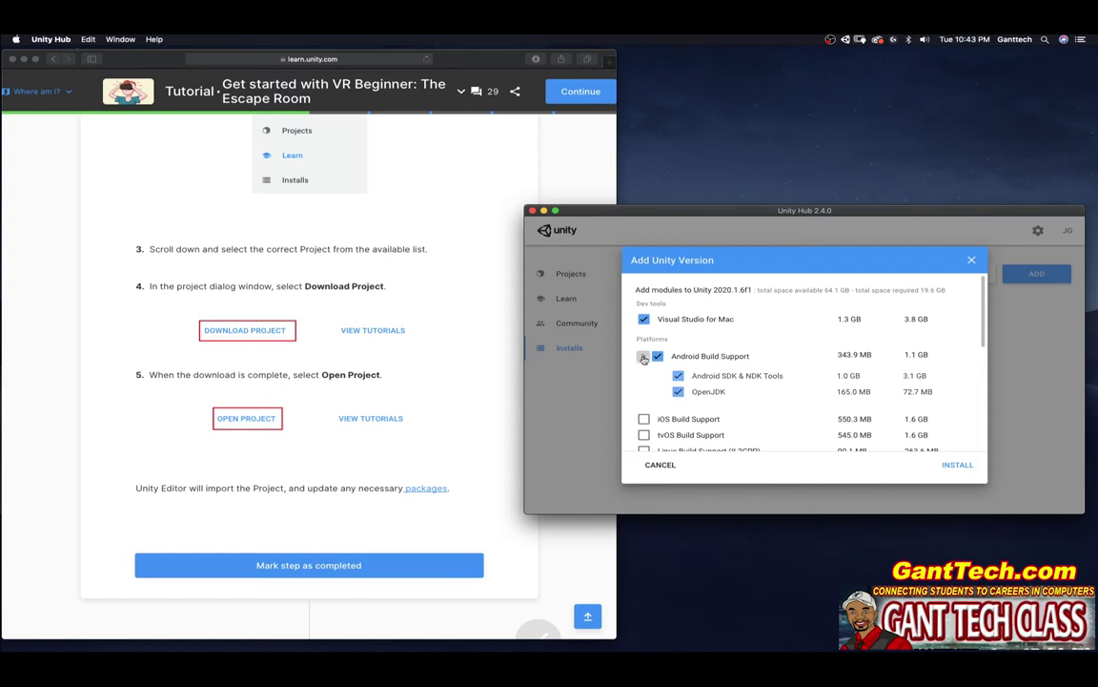
pyautogui.click(644, 357)
pyautogui.scroll(-3, 643, 381)
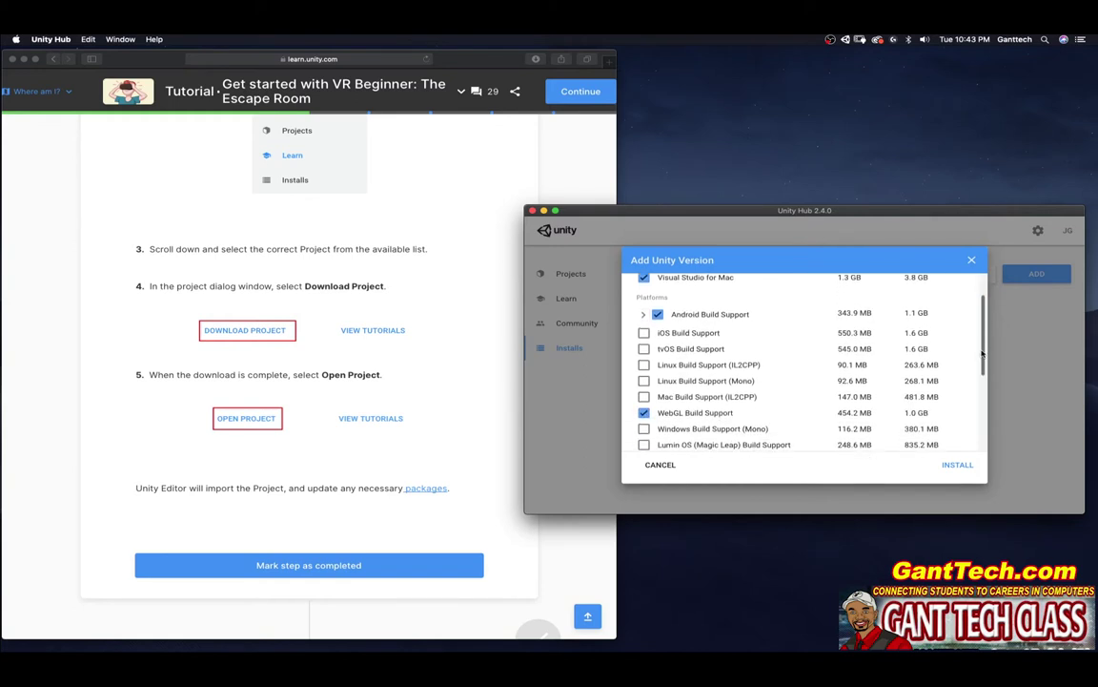
pyautogui.click(643, 405)
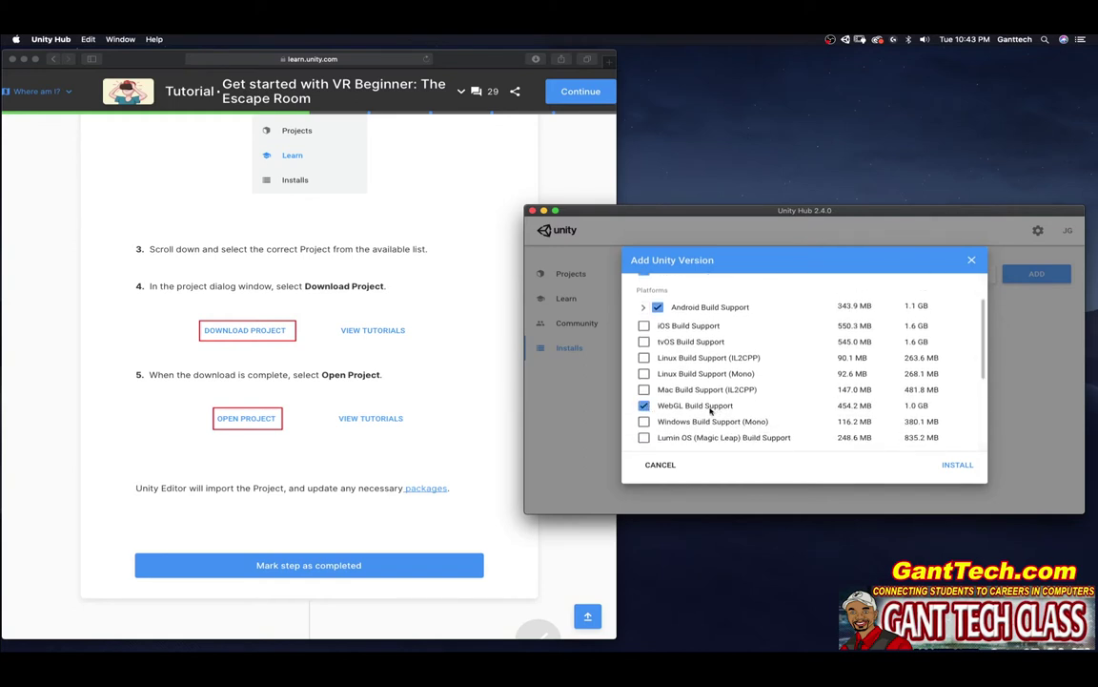
pyautogui.click(961, 464)
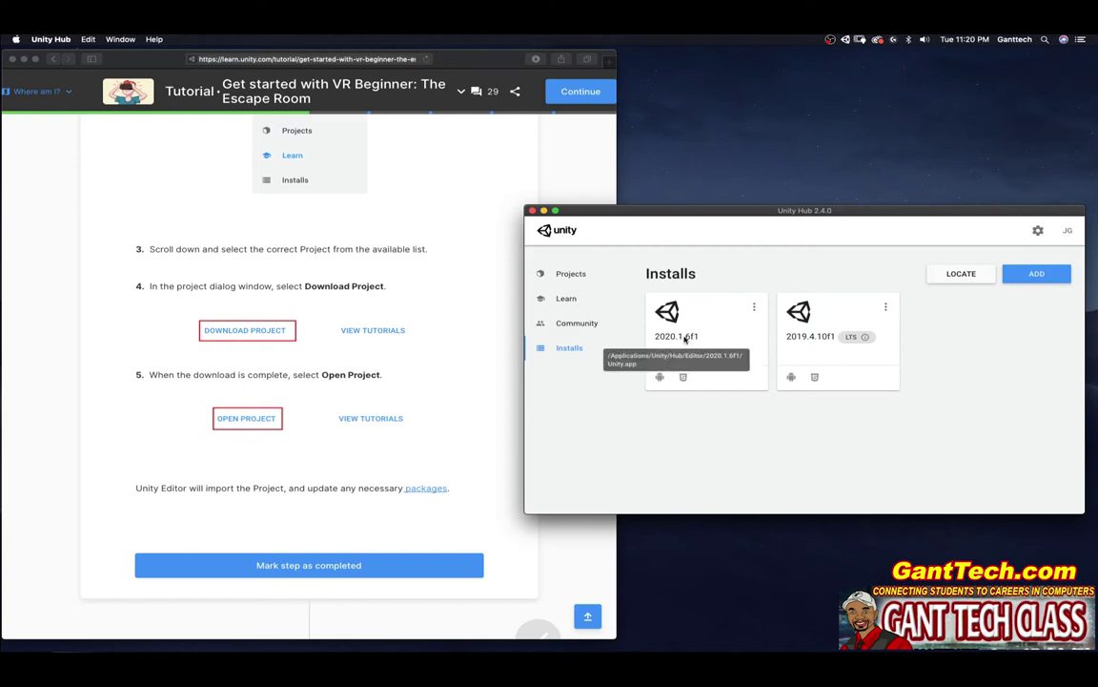
# - Open the downloaded "VR Beginner: The Escape Room" project from the Learn projects in Unity Hub
pyautogui.click(566, 298)
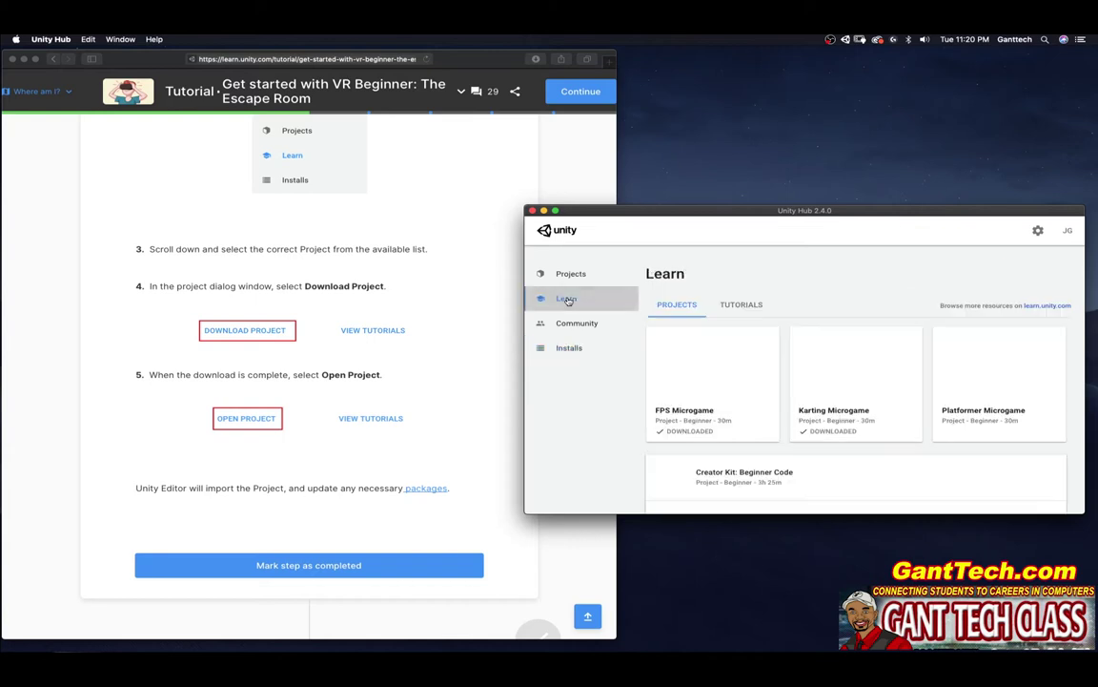
pyautogui.scroll(-4, 1068, 381)
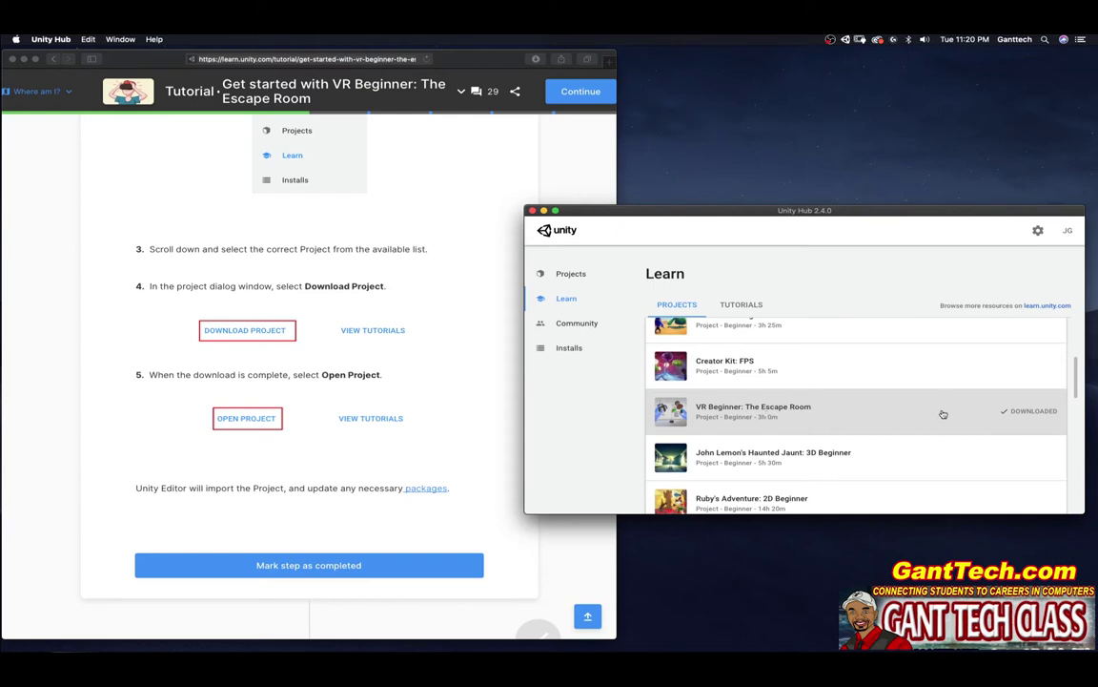
pyautogui.click(780, 417)
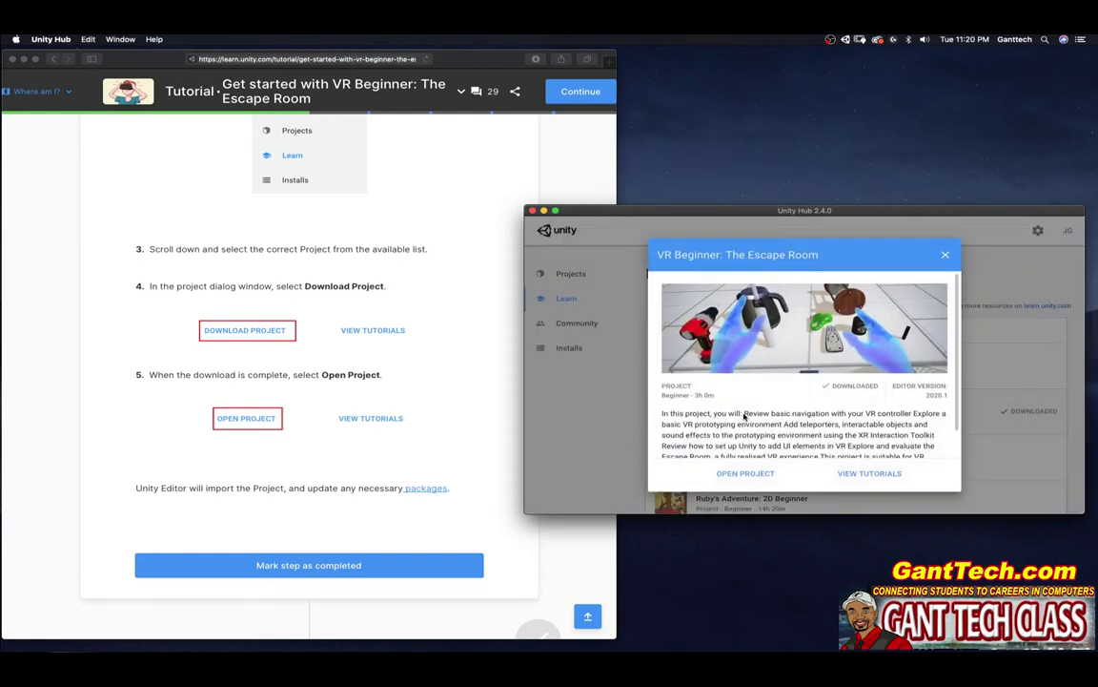
pyautogui.click(747, 473)
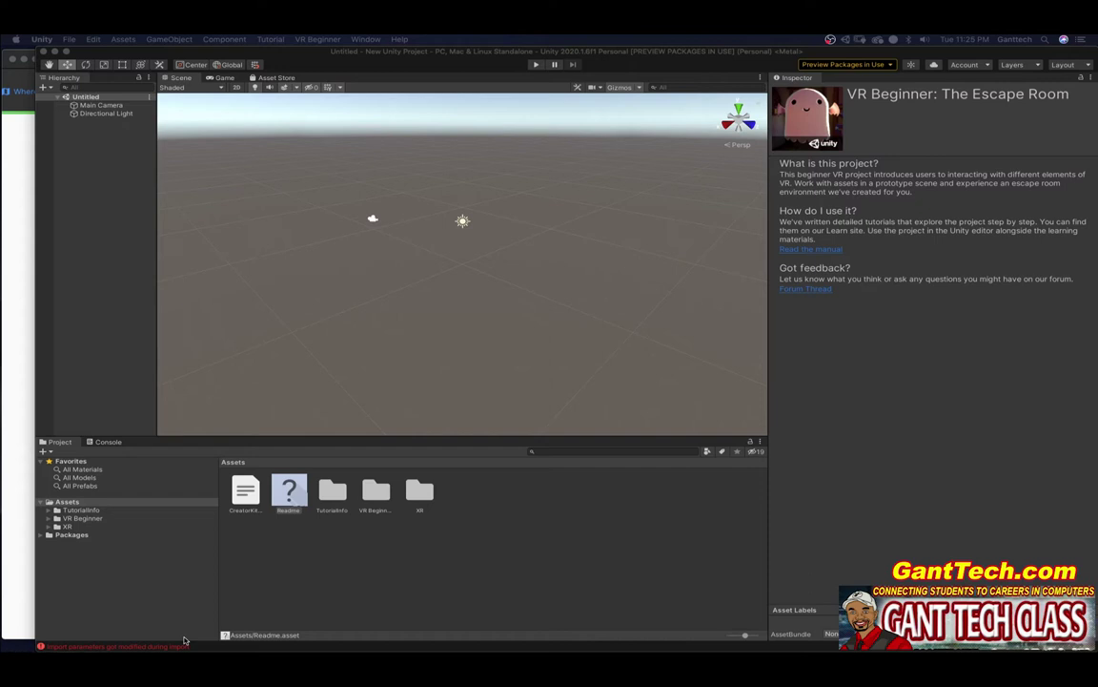
# - Review the project's import messages in the Console, toggling the error filter off and on
pyautogui.click(108, 441)
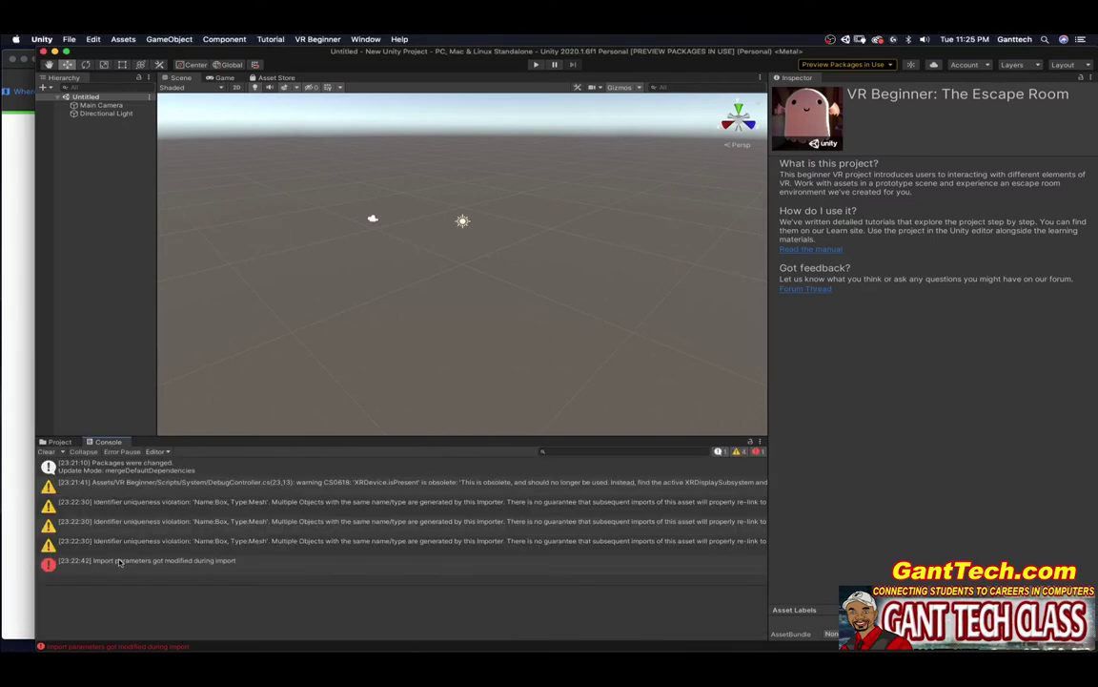
pyautogui.click(756, 451)
pyautogui.click(756, 451)
# - In the Safari tutorial, mark "Import the VR Beginner Unity Project" as completed and show the "Save the Unity Project" instructions
pyautogui.click(14, 362)
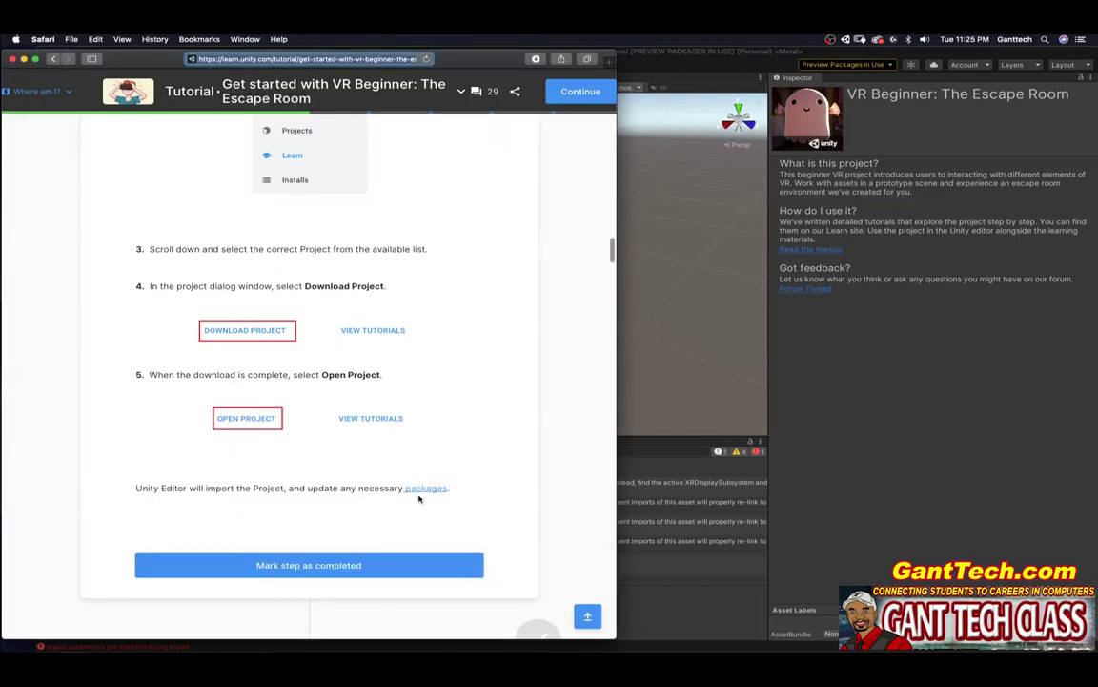
pyautogui.click(304, 565)
pyautogui.moveTo(613, 250); pyautogui.dragTo(610, 274)
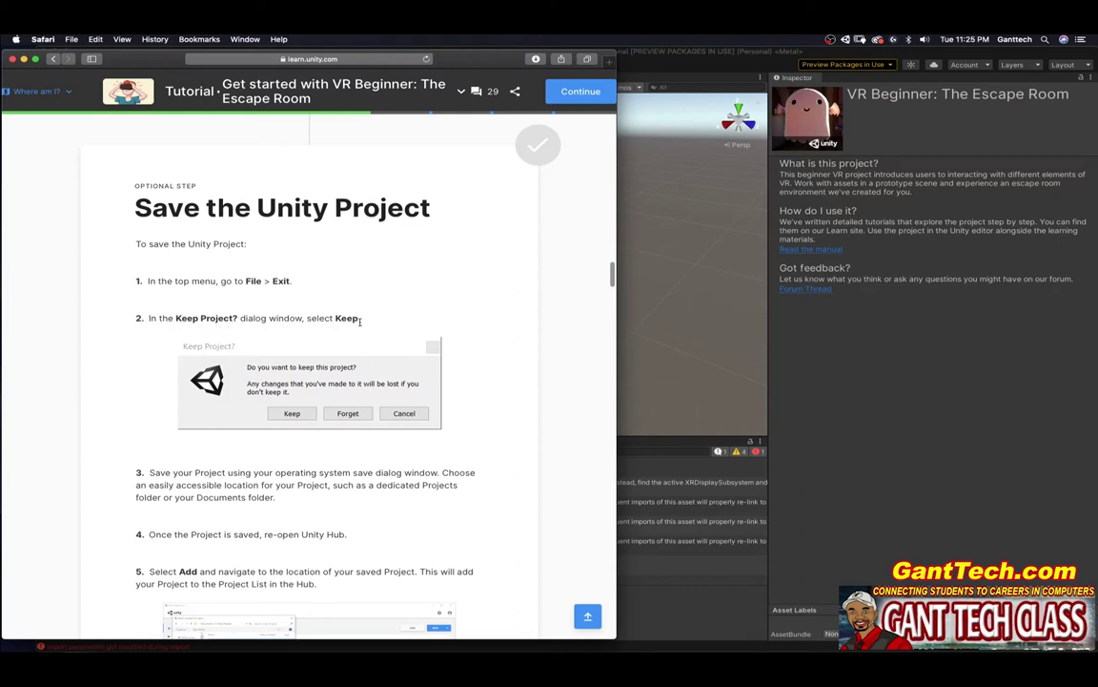
# - Close the open Unity project, checking the tutorial's save instructions, and choose to keep the project
pyautogui.click(735, 324)
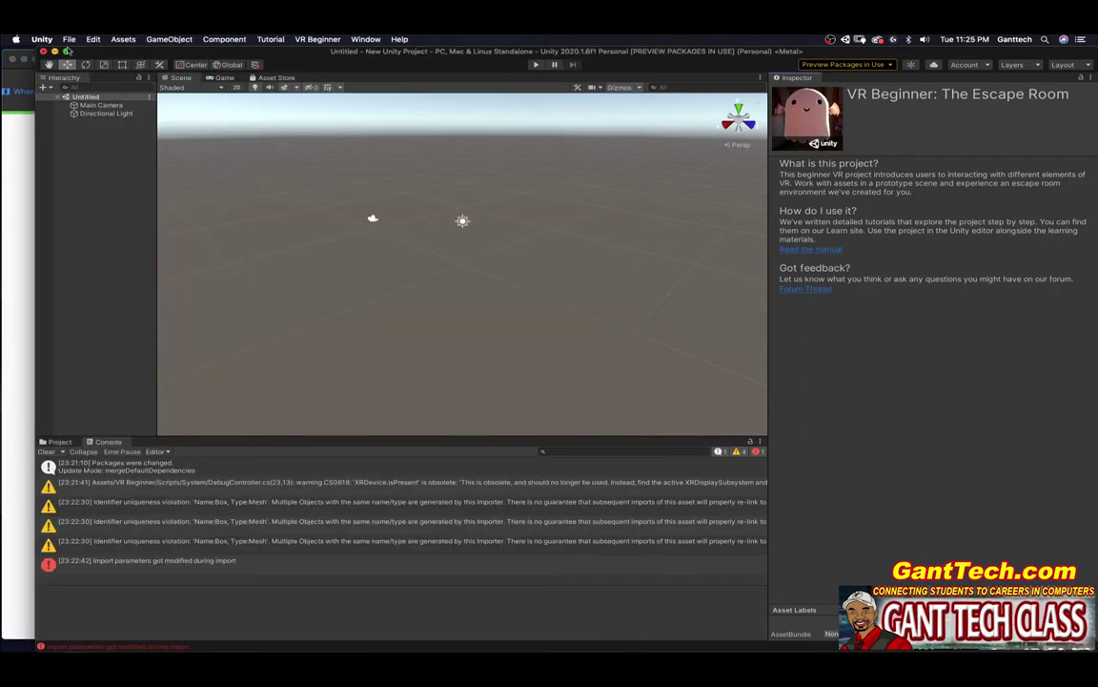
pyautogui.click(69, 39)
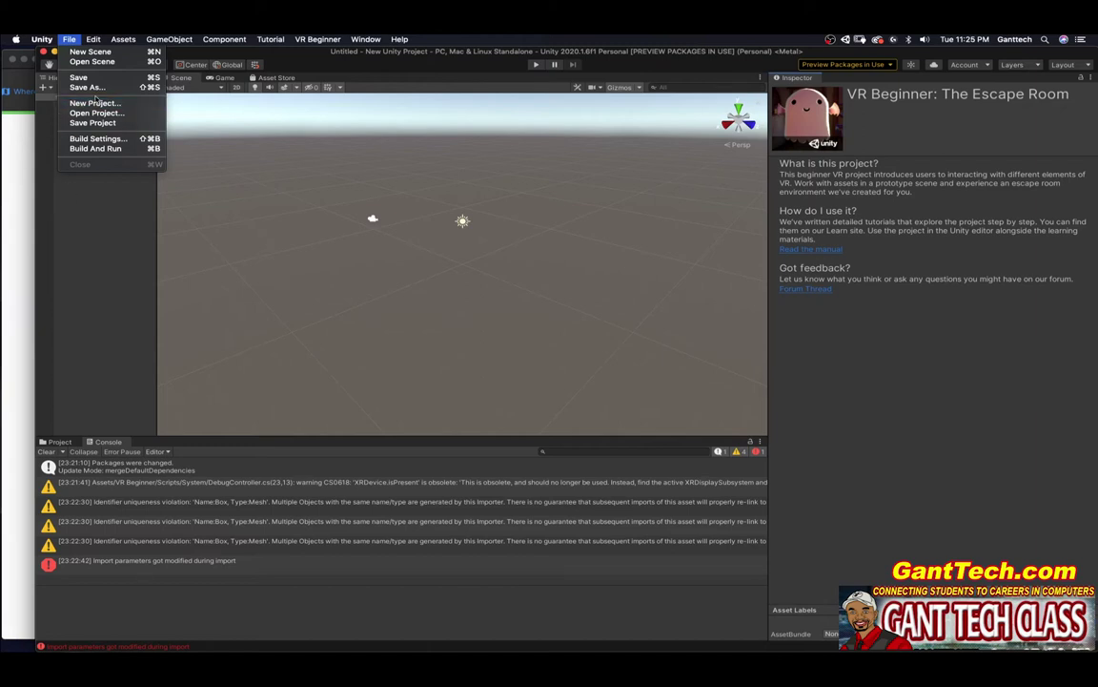
pyautogui.click(43, 50)
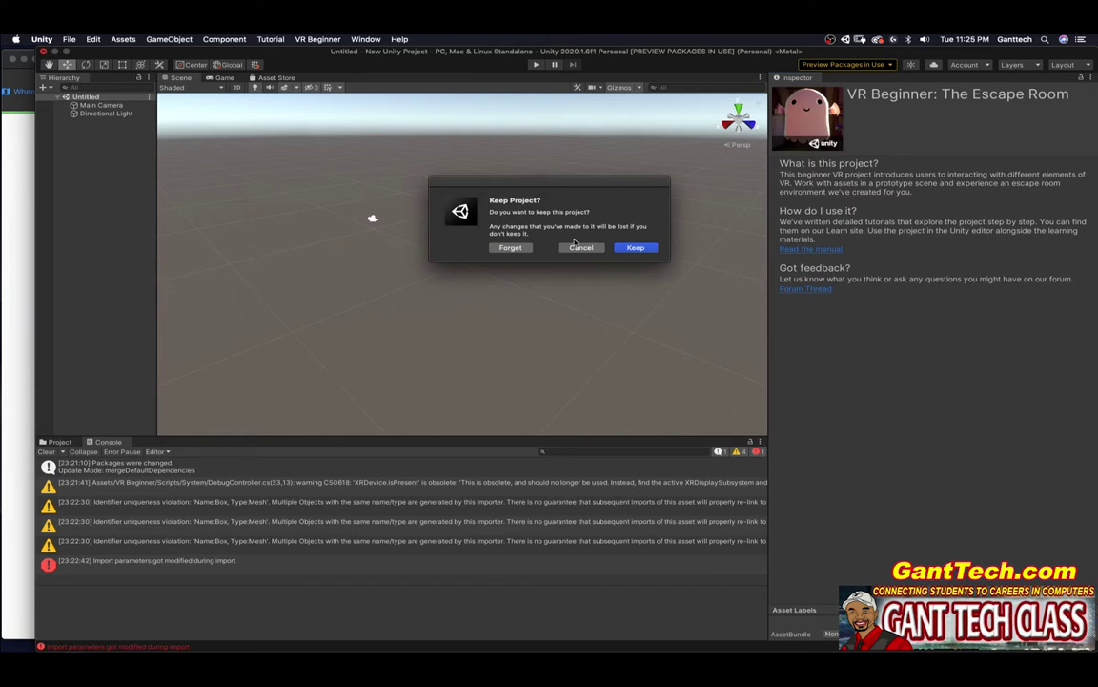
pyautogui.click(14, 298)
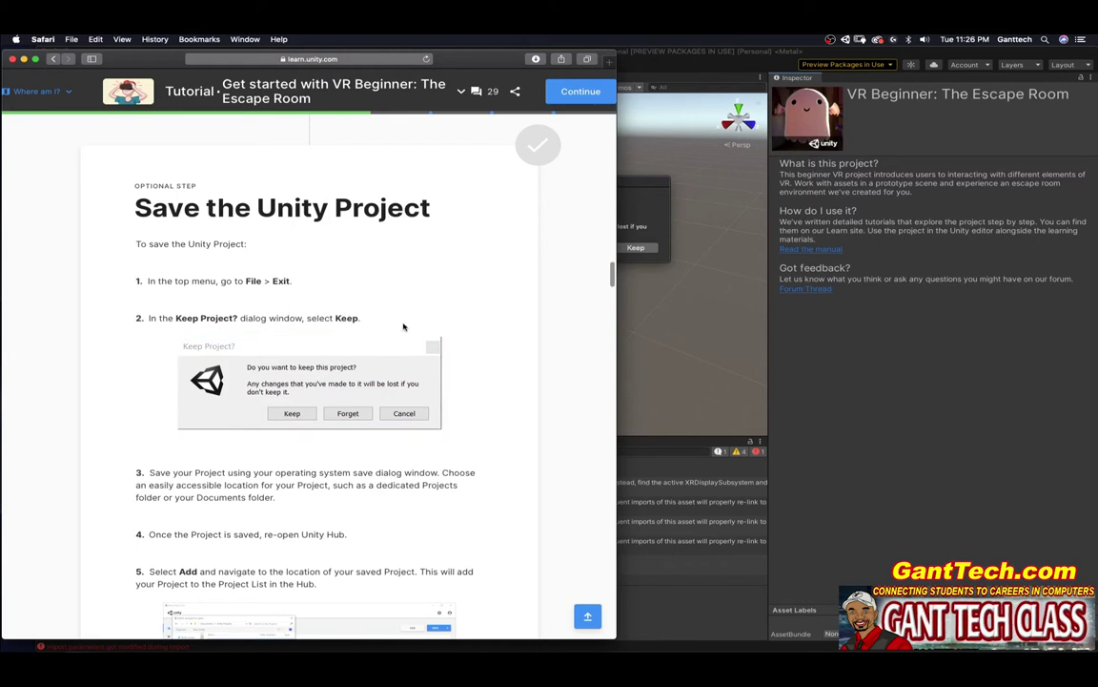
pyautogui.click(641, 246)
pyautogui.click(650, 248)
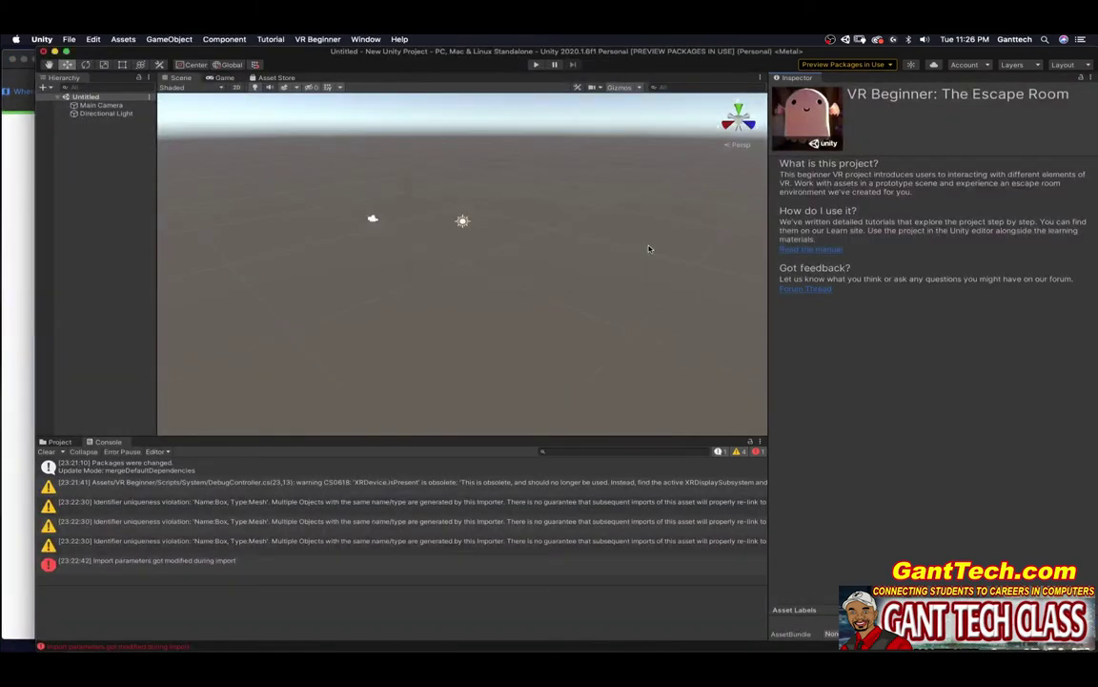
# - Save the kept project in a folder named VRBeginnerEscapeRoom
pyautogui.click(540, 255)
pyautogui.click(342, 367)
pyautogui.write('VRBeg')
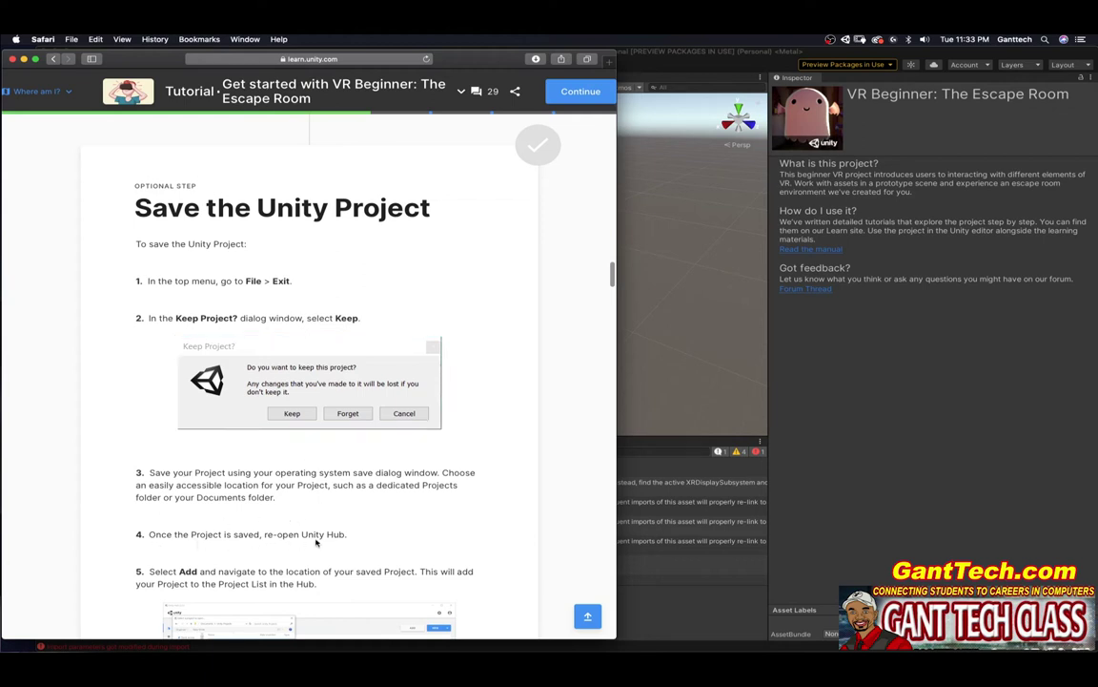
# - Read the tutorial's remaining save instructions, then switch to Unity Hub and show its Projects list
pyautogui.scroll(-5, 353, 546)
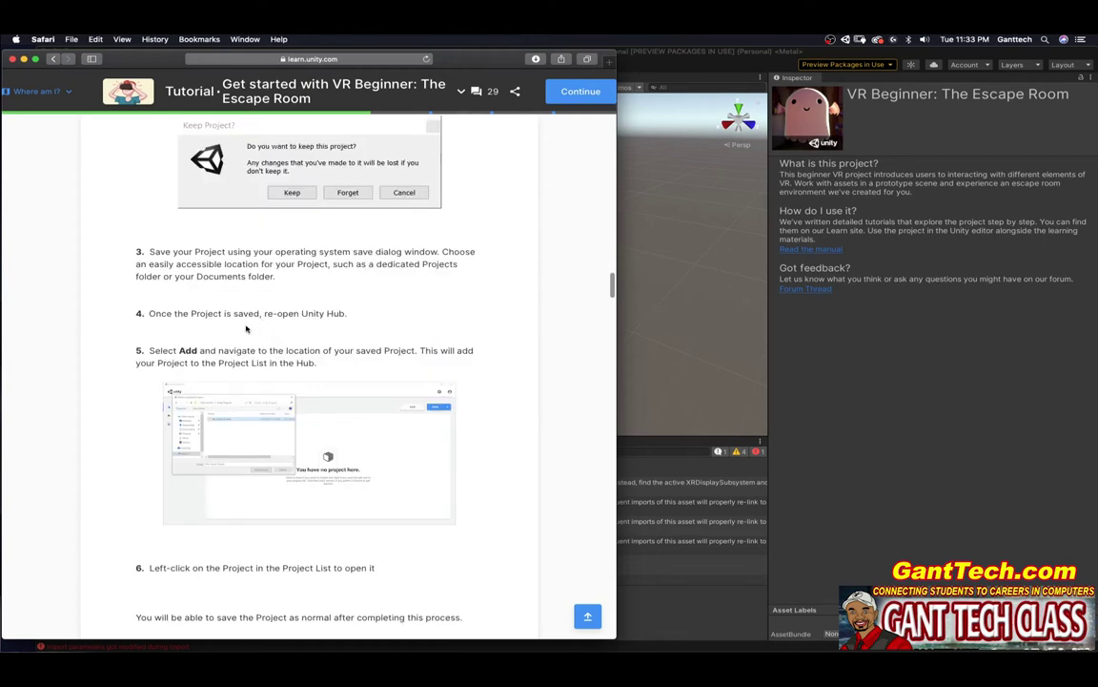
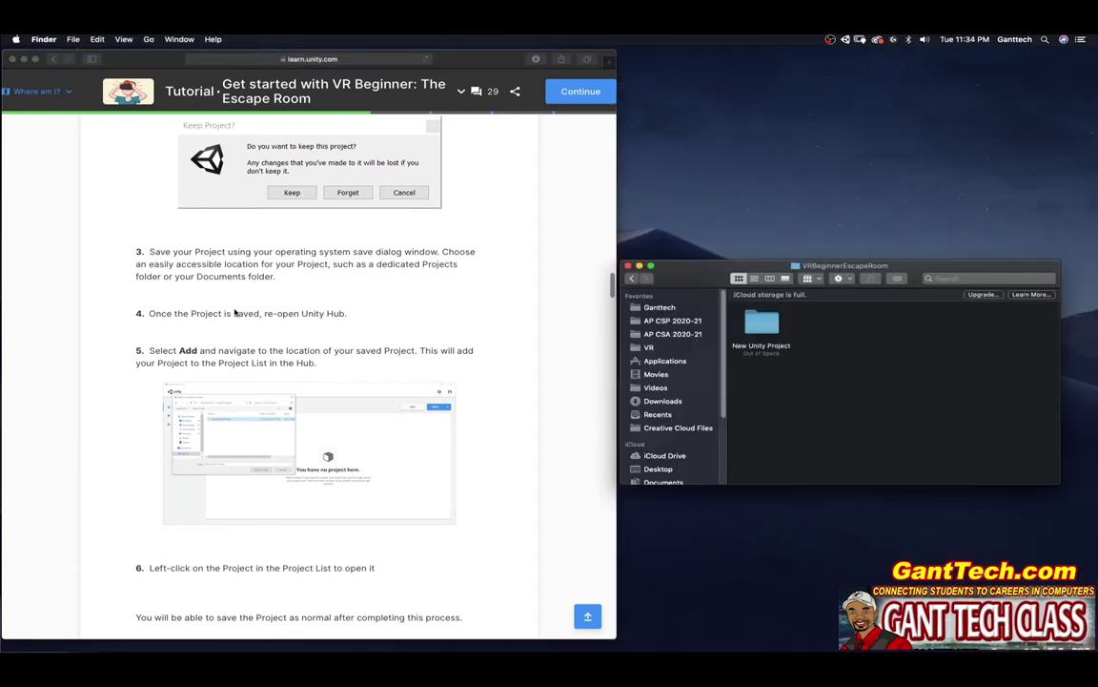
pyautogui.moveTo(3, 187)
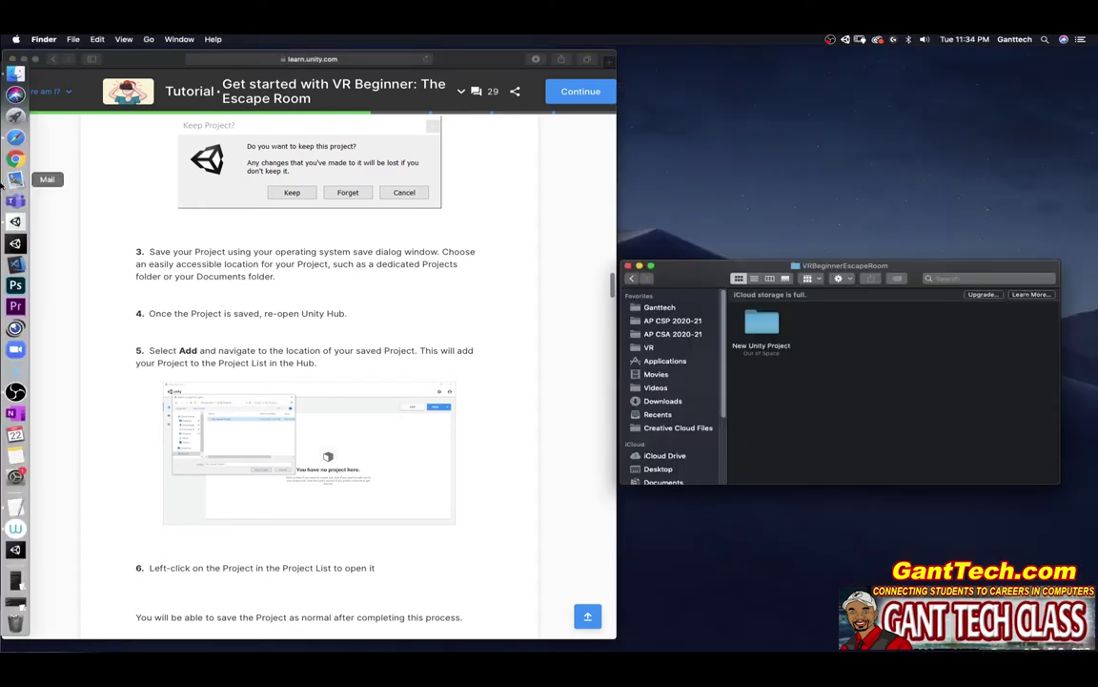
pyautogui.click(15, 221)
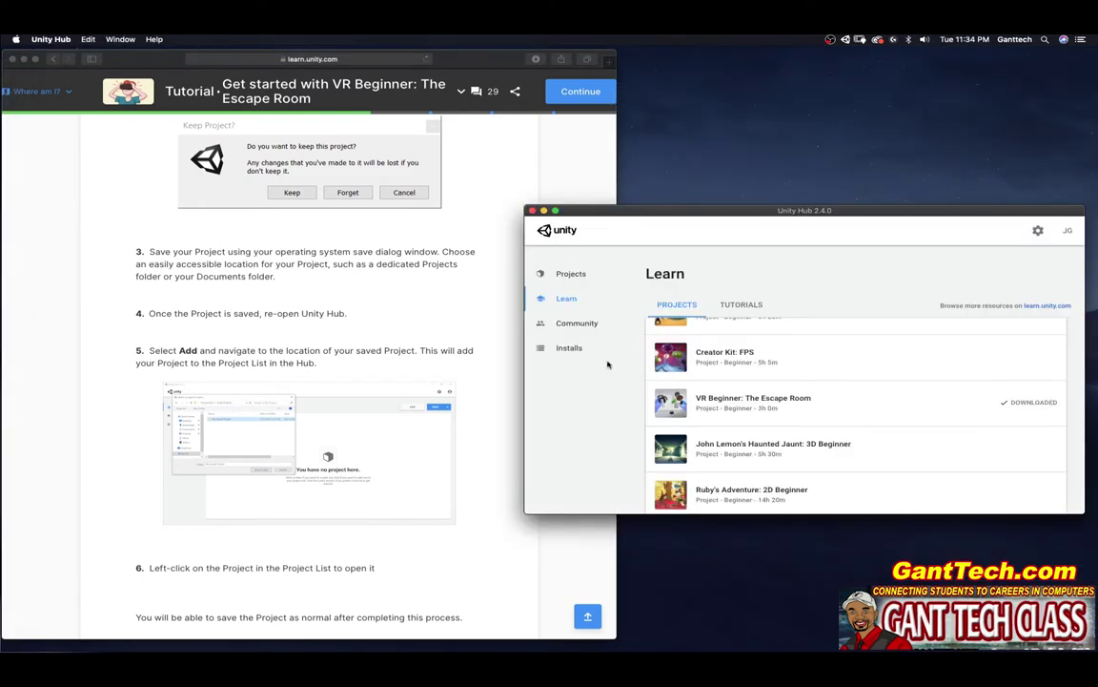
pyautogui.click(584, 274)
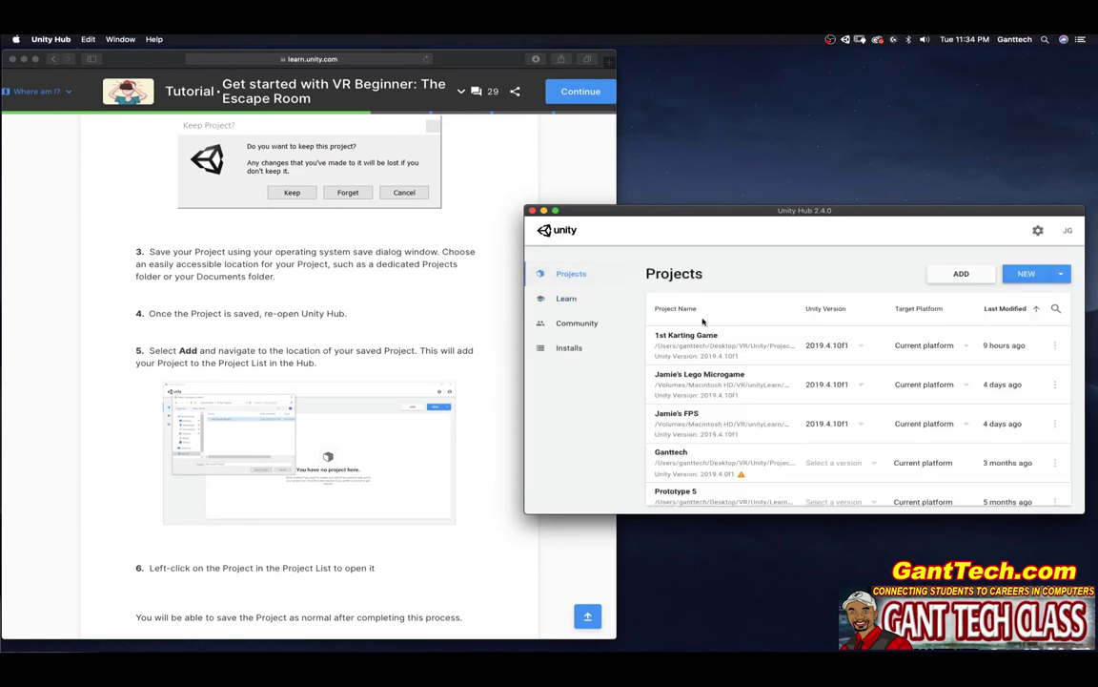
# - Add the New Unity Project folder from VR/Unity/Learn/VRBeginnerEscapeRoom to the Unity Hub project list
pyautogui.click(963, 275)
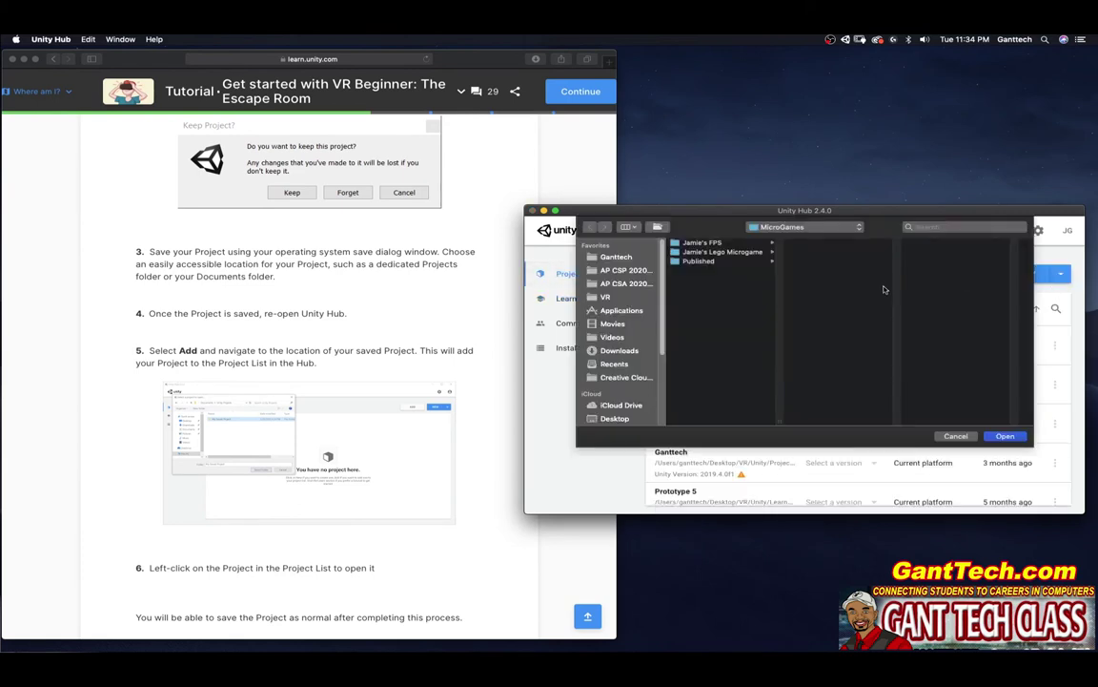
pyautogui.click(606, 298)
pyautogui.click(705, 383)
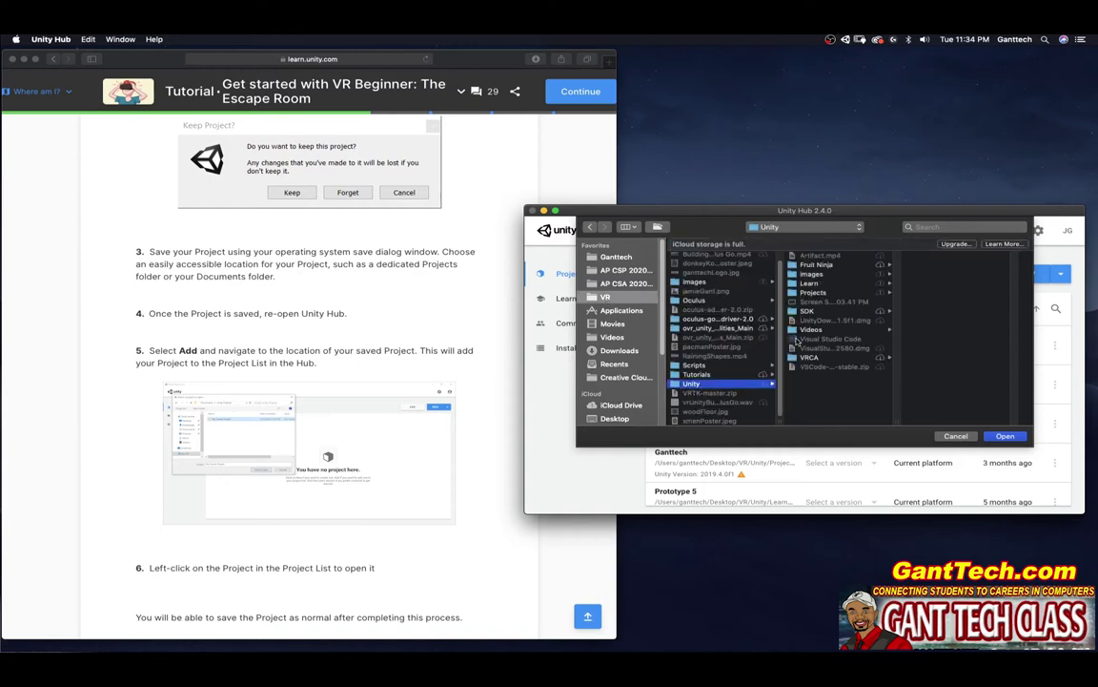
pyautogui.click(809, 283)
pyautogui.click(921, 321)
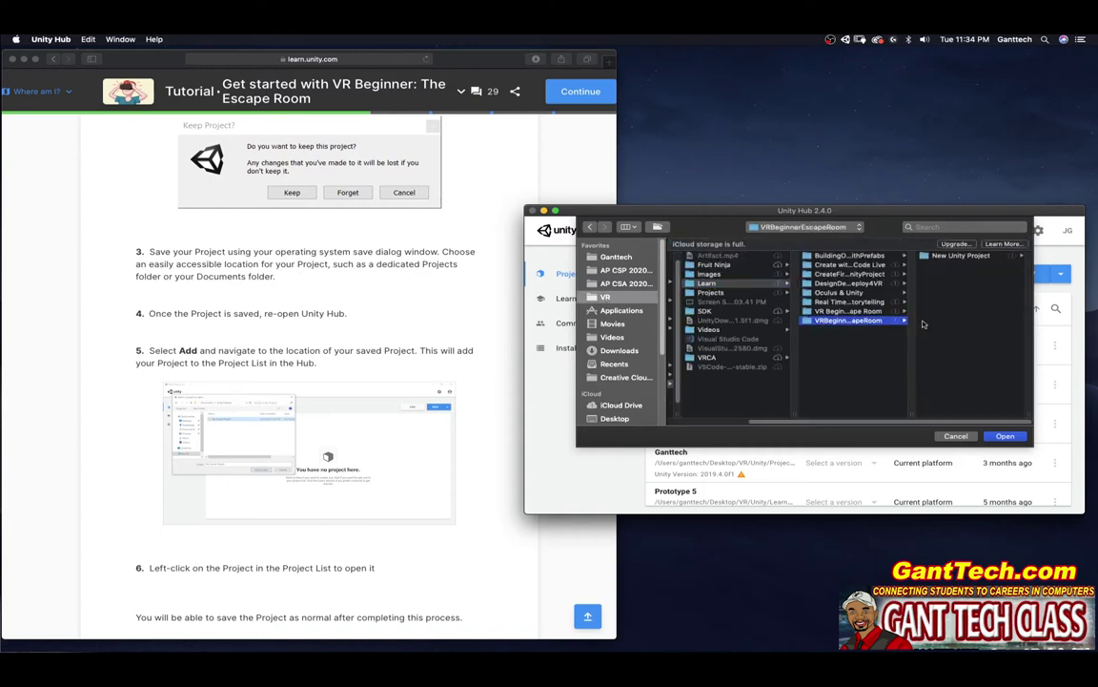
pyautogui.click(961, 255)
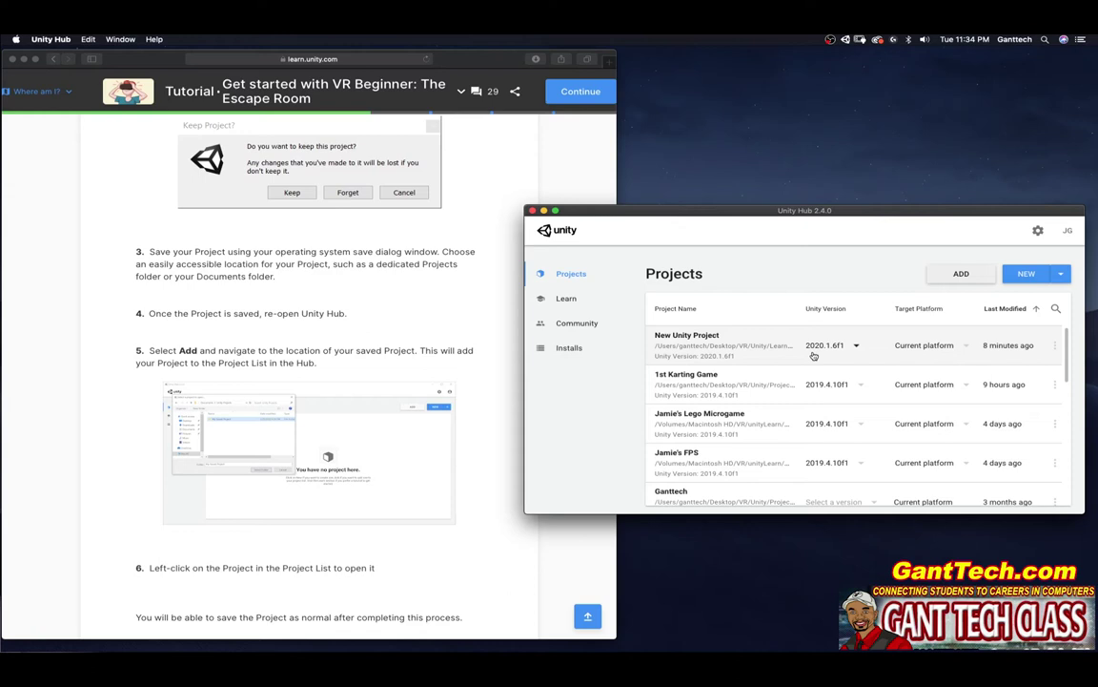
# - Check the tutorial's final save instructions and remove New Unity Project from the Unity Hub project list
pyautogui.click(155, 341)
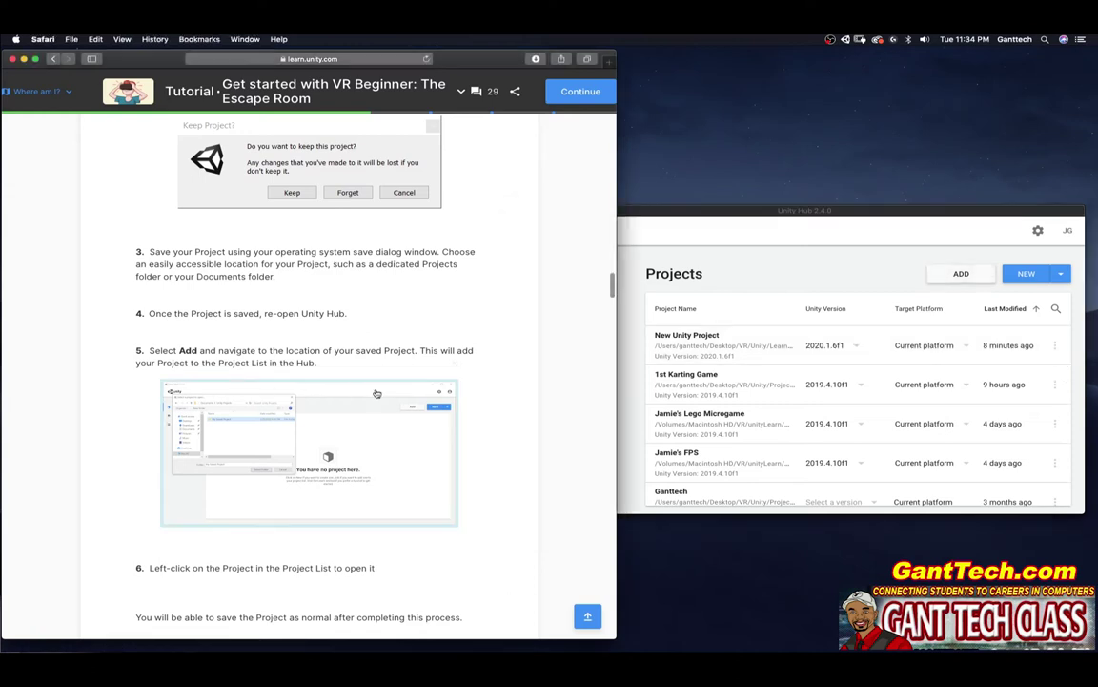
pyautogui.scroll(-5, 525, 396)
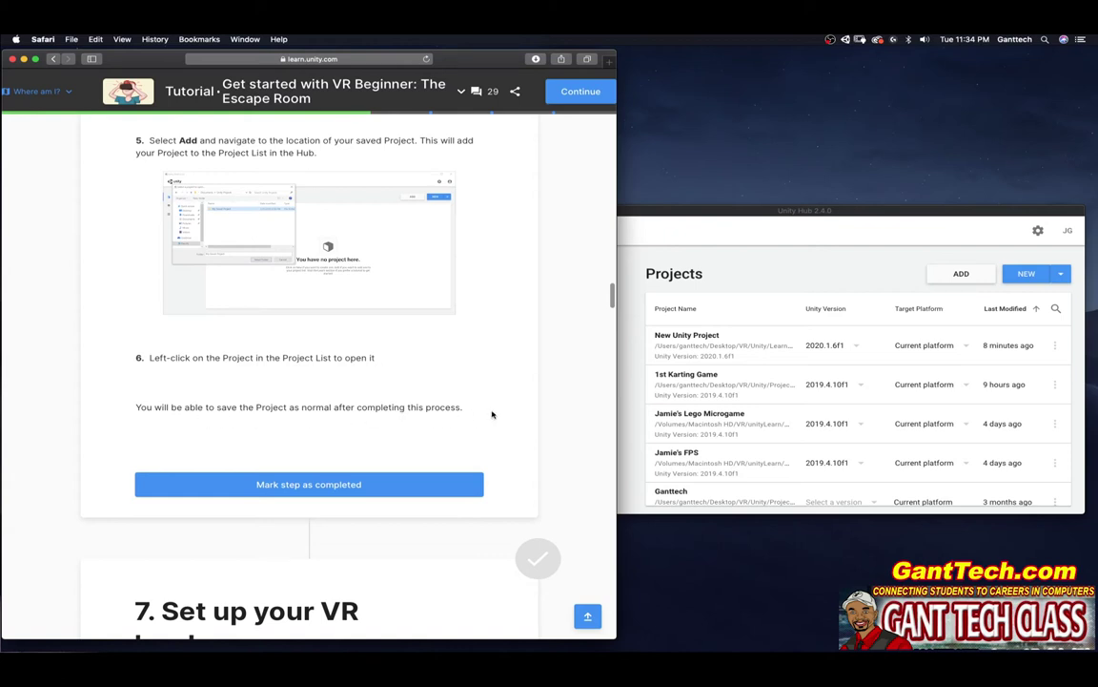
pyautogui.click(740, 361)
pyautogui.rightClick(686, 335)
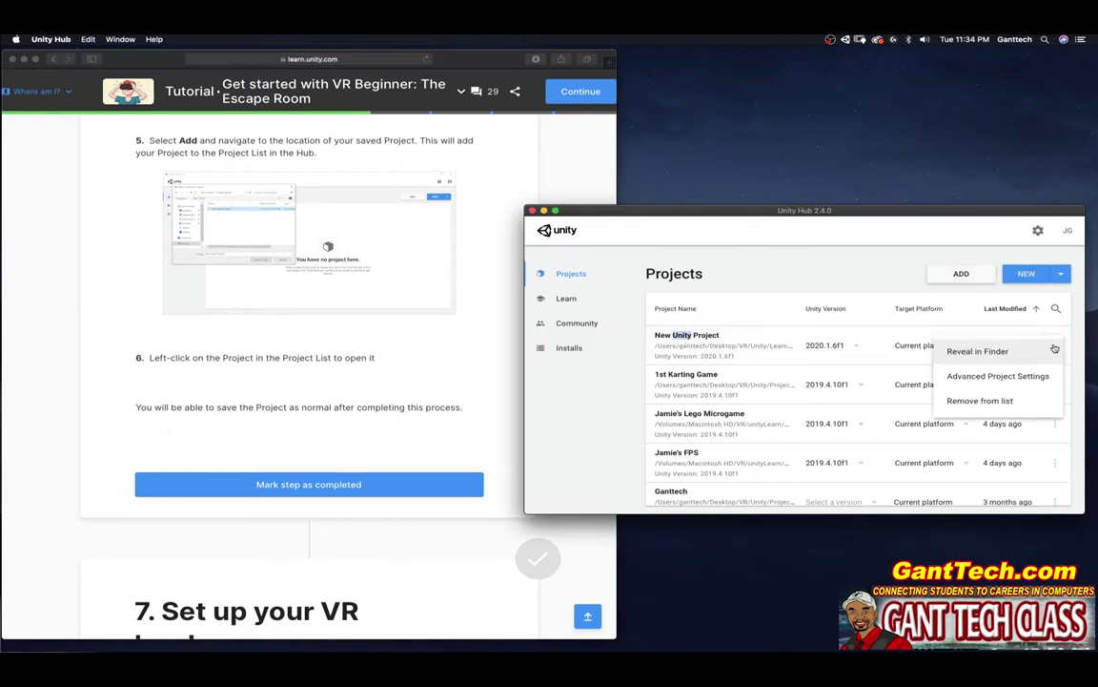
pyautogui.click(711, 344)
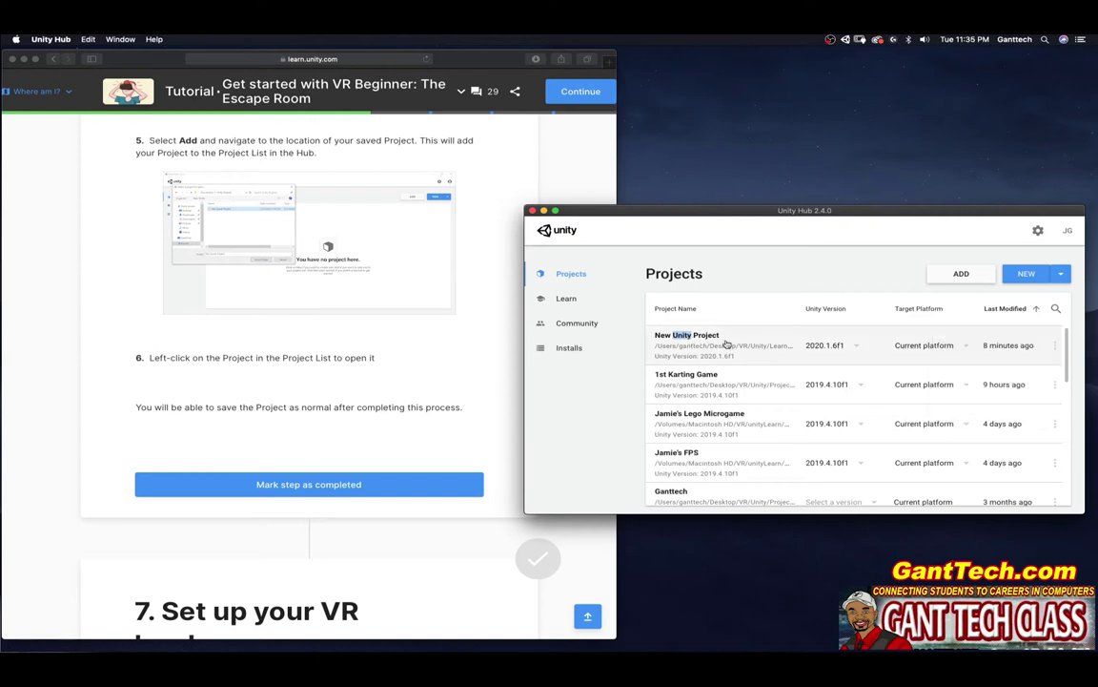
pyautogui.click(1055, 345)
pyautogui.click(906, 361)
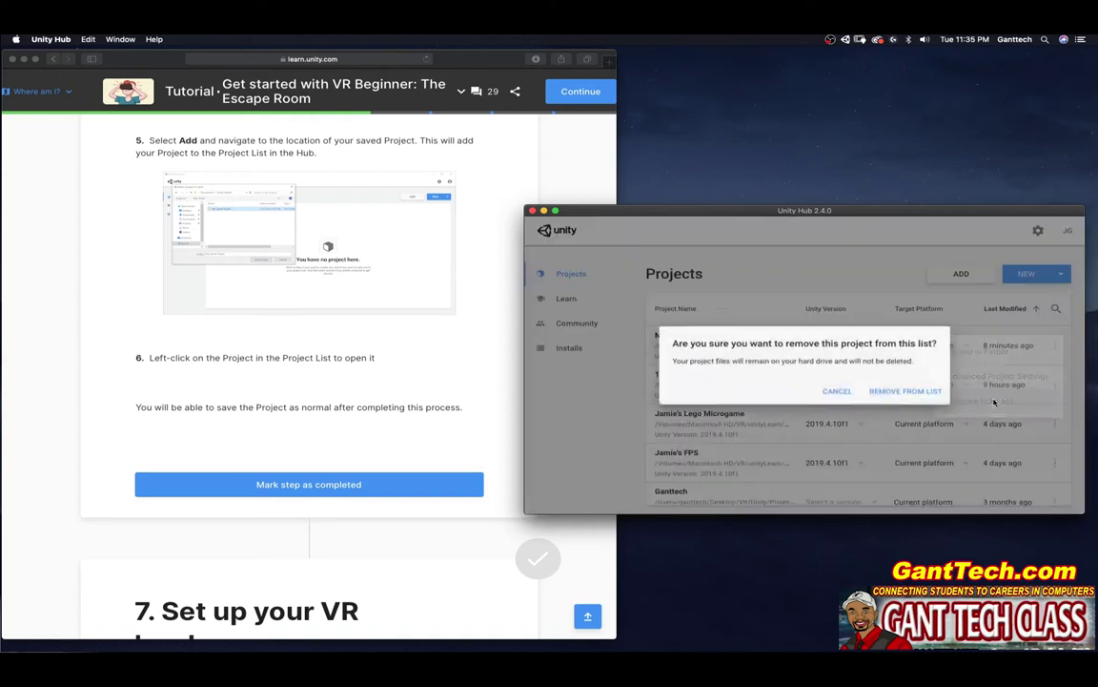
pyautogui.click(909, 391)
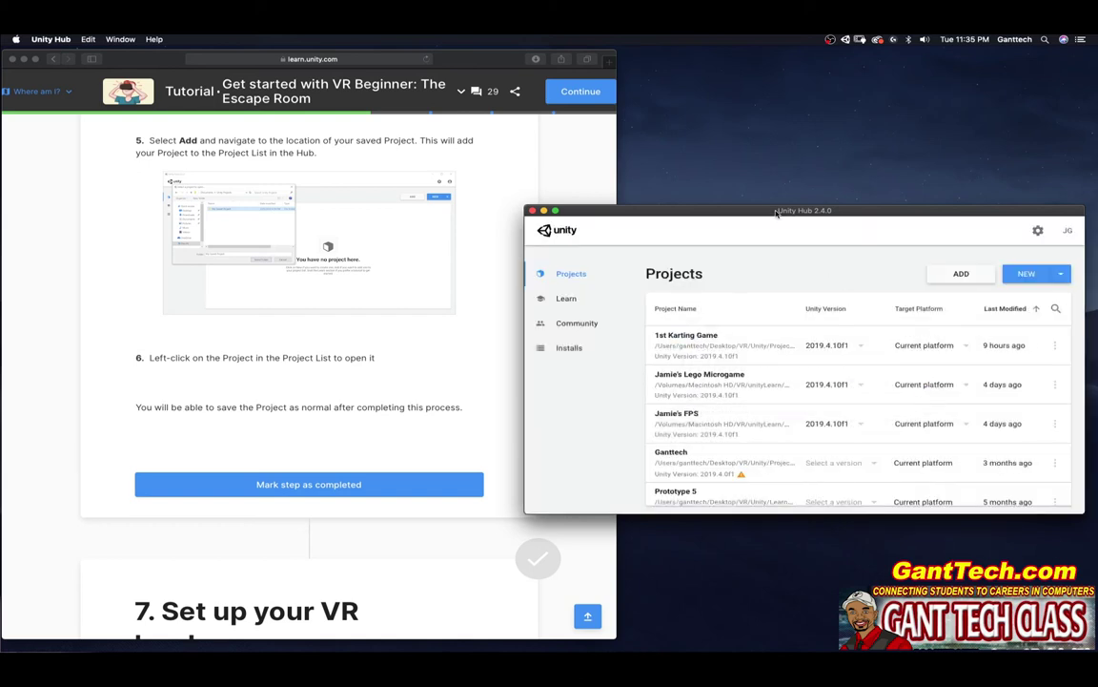
# - In Finder, rename the New Unity Project folder inside VRBeginnerEscapeRoom as "VR Beginner - The Escape Room"
pyautogui.moveTo(750, 263); pyautogui.dragTo(757, 208)
pyautogui.click(761, 296)
pyautogui.click(750, 295)
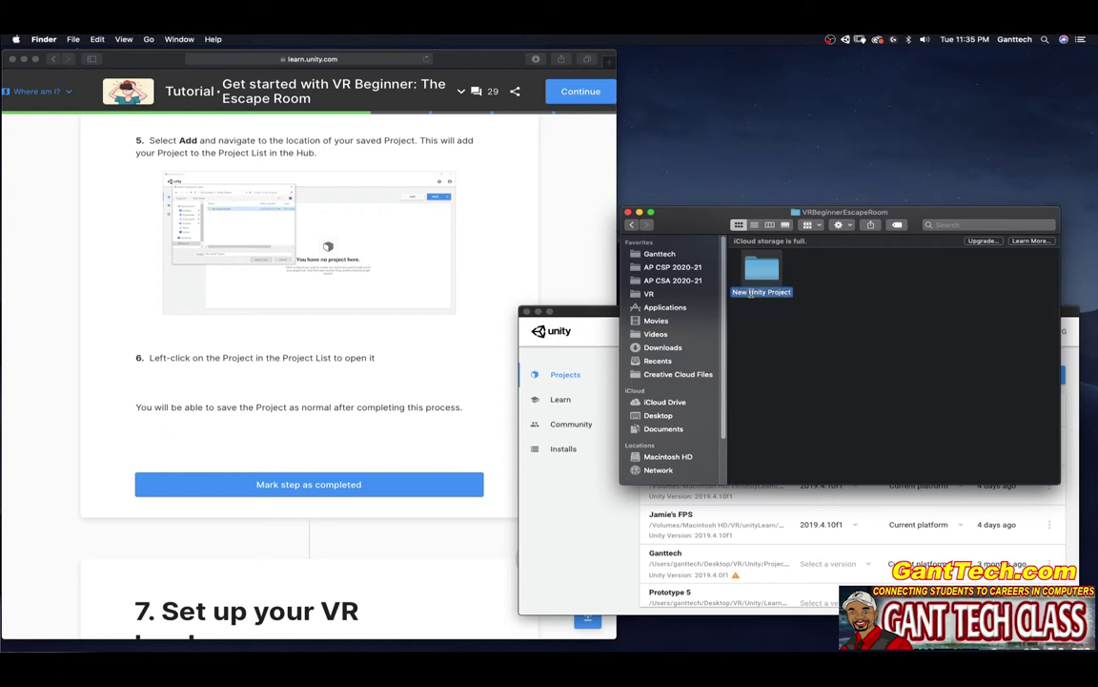
pyautogui.write('VR Beginner - The Escape Room')
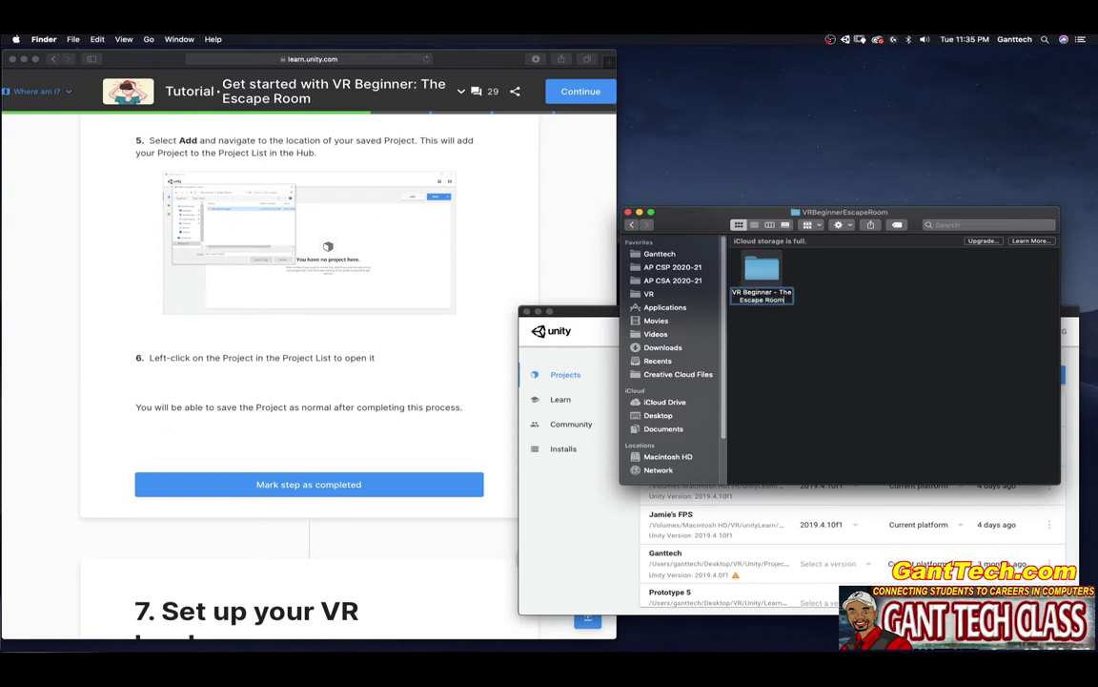
pyautogui.press('Return')
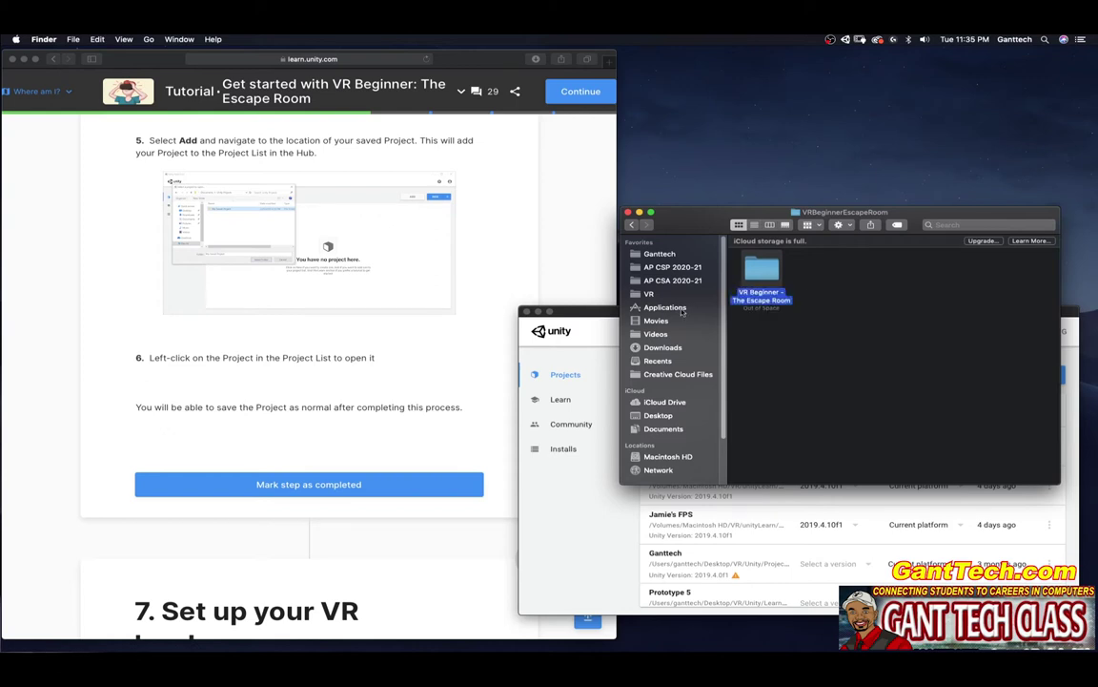
# - In Unity Hub, add the "VR Beginner - The Escape Room" folder to the project list
pyautogui.click(599, 313)
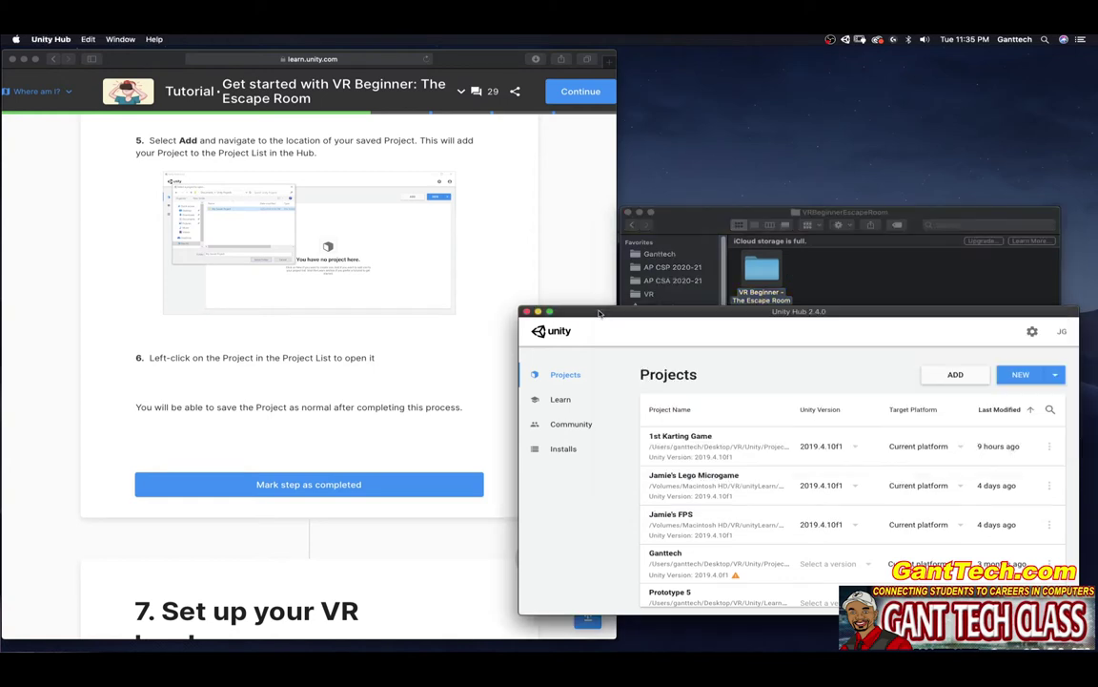
pyautogui.click(956, 375)
pyautogui.click(842, 356)
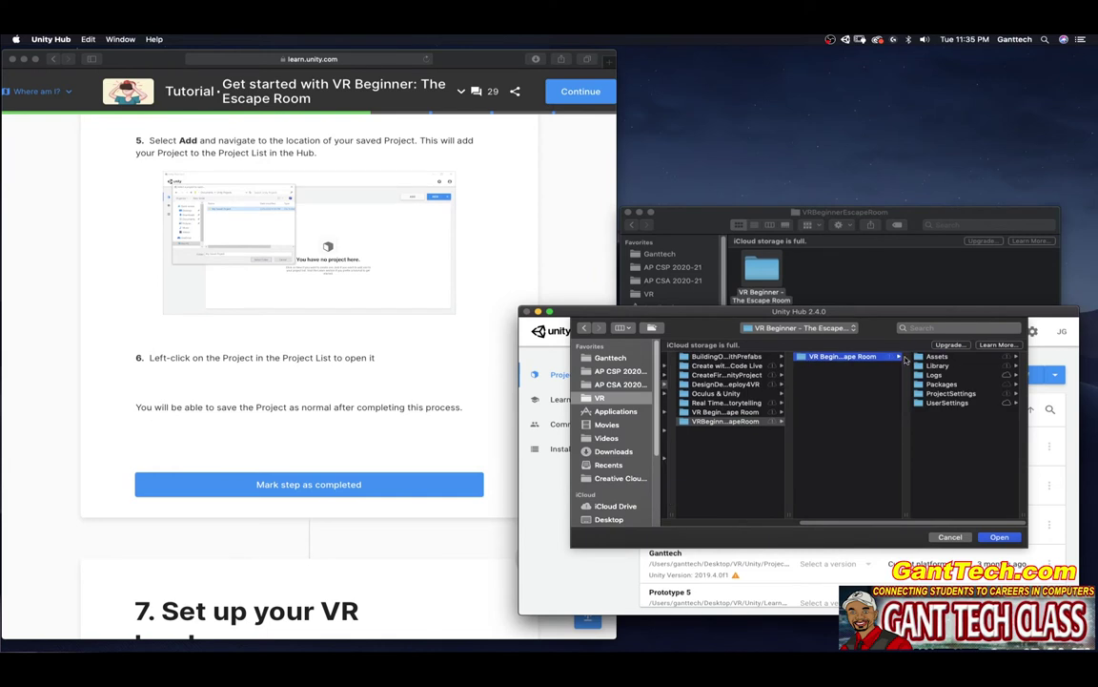
pyautogui.click(999, 537)
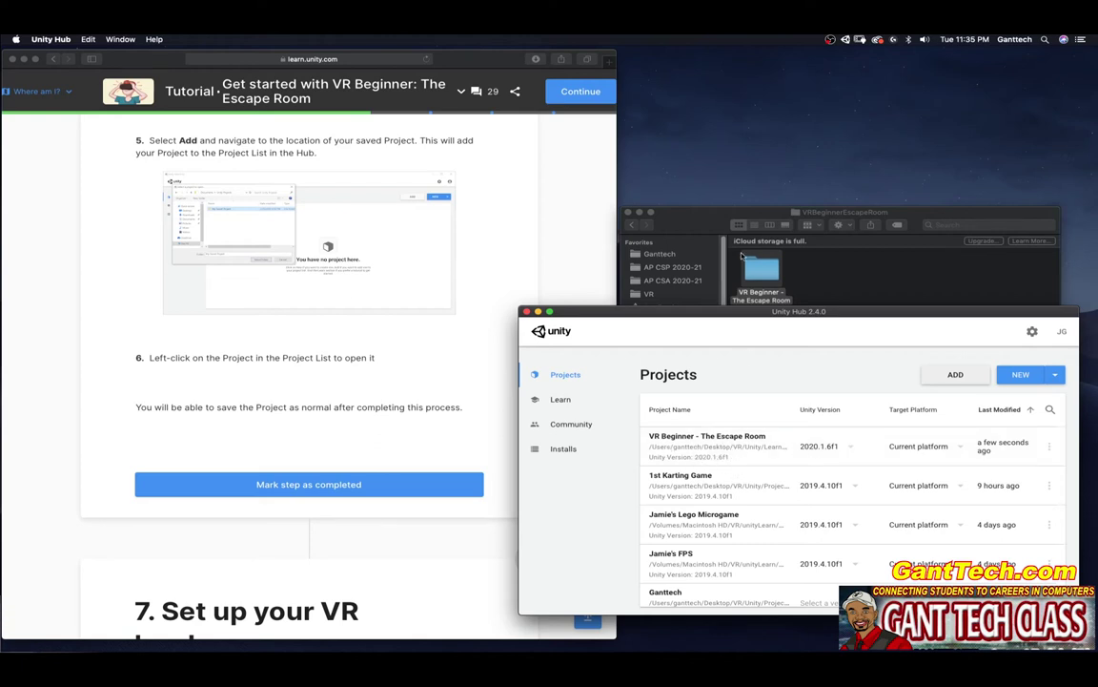
# - Open the "VR Beginner - The Escape Room" project from Unity Hub and mark the tutorial's "Save the Unity Project" step as completed
pyautogui.click(170, 407)
pyautogui.moveTo(163, 407); pyautogui.dragTo(461, 407)
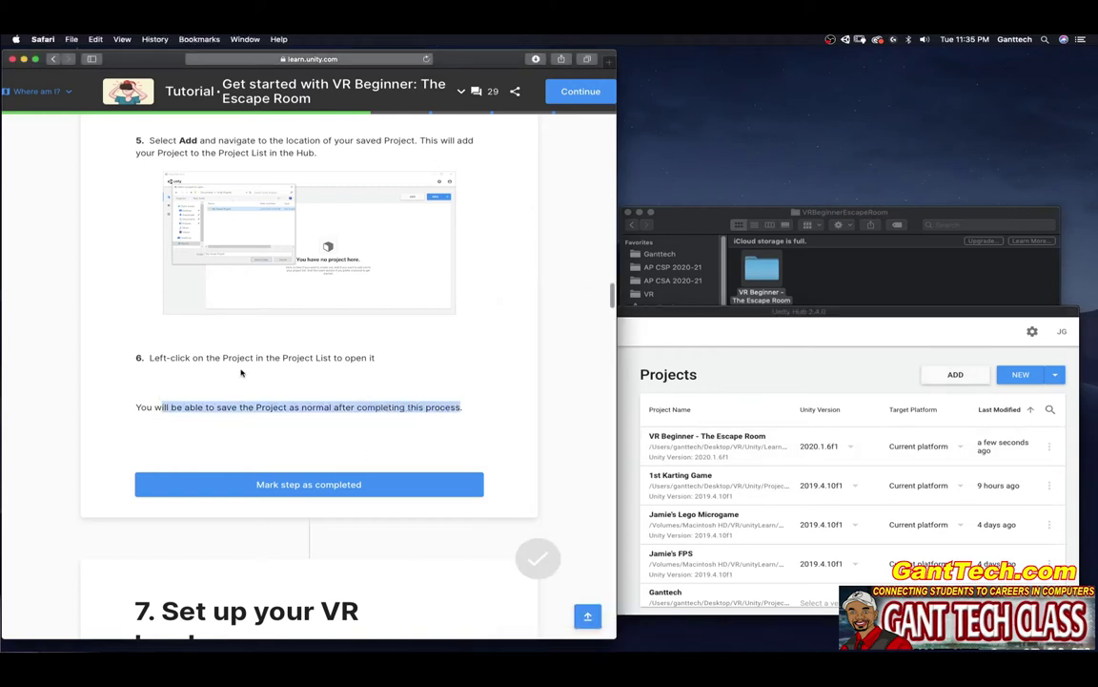
pyautogui.click(620, 410)
pyautogui.press('super+w')
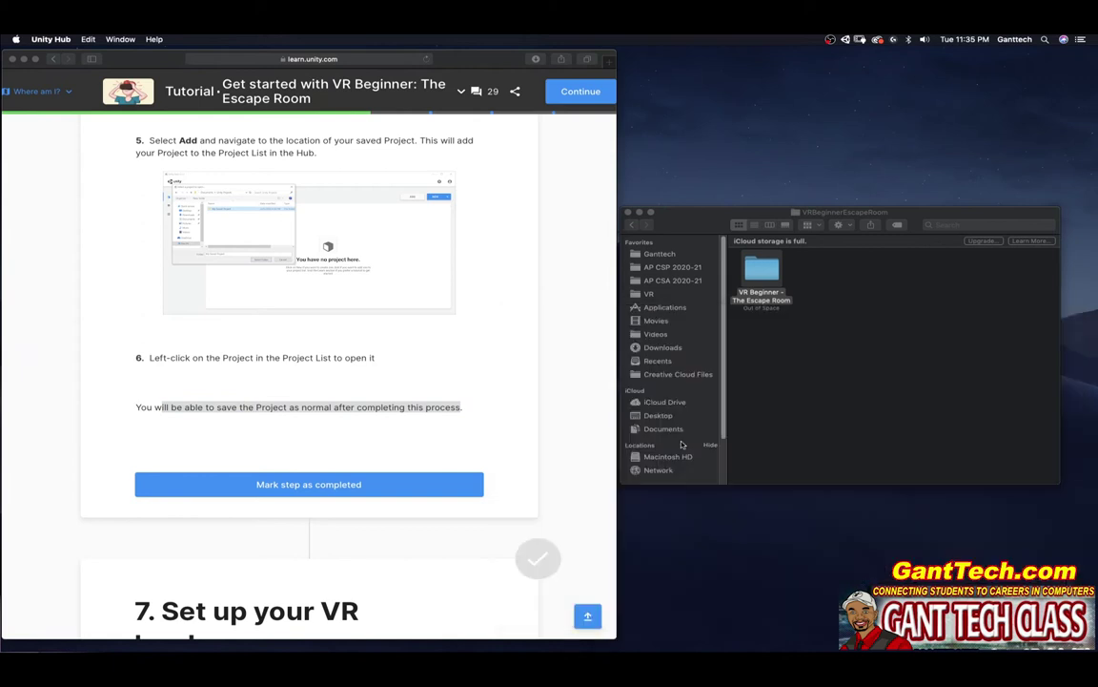
pyautogui.click(299, 454)
pyautogui.click(287, 486)
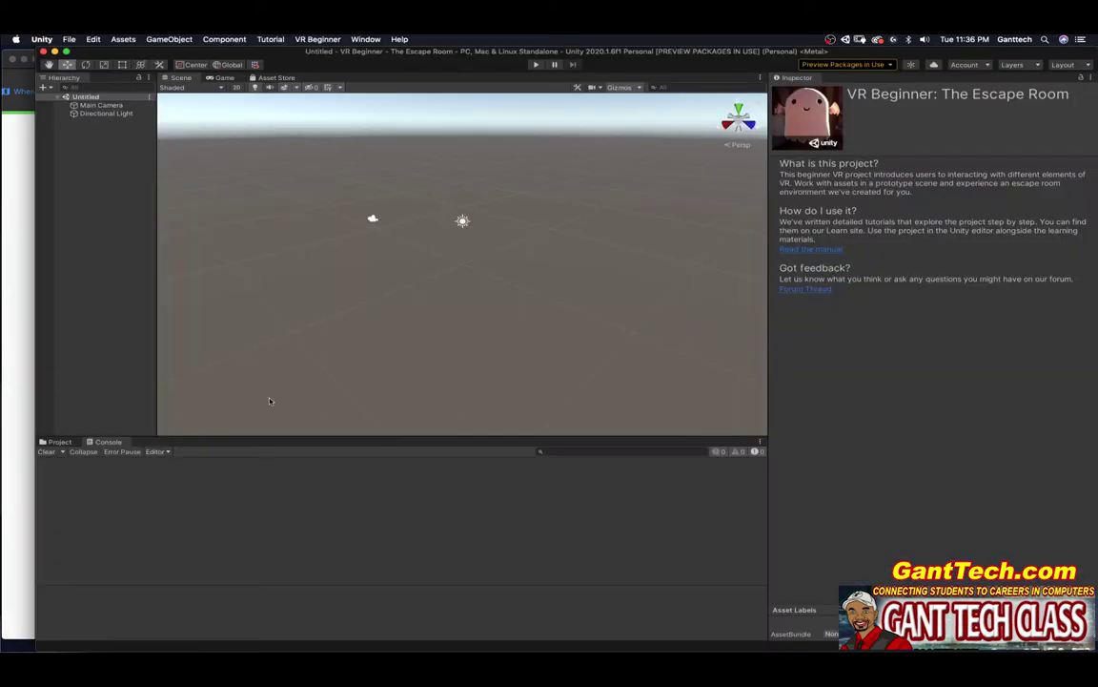
# - Check the reopened project's files and Console in Unity, then return to the Safari tutorial
pyautogui.click(57, 441)
pyautogui.click(103, 441)
pyautogui.click(12, 372)
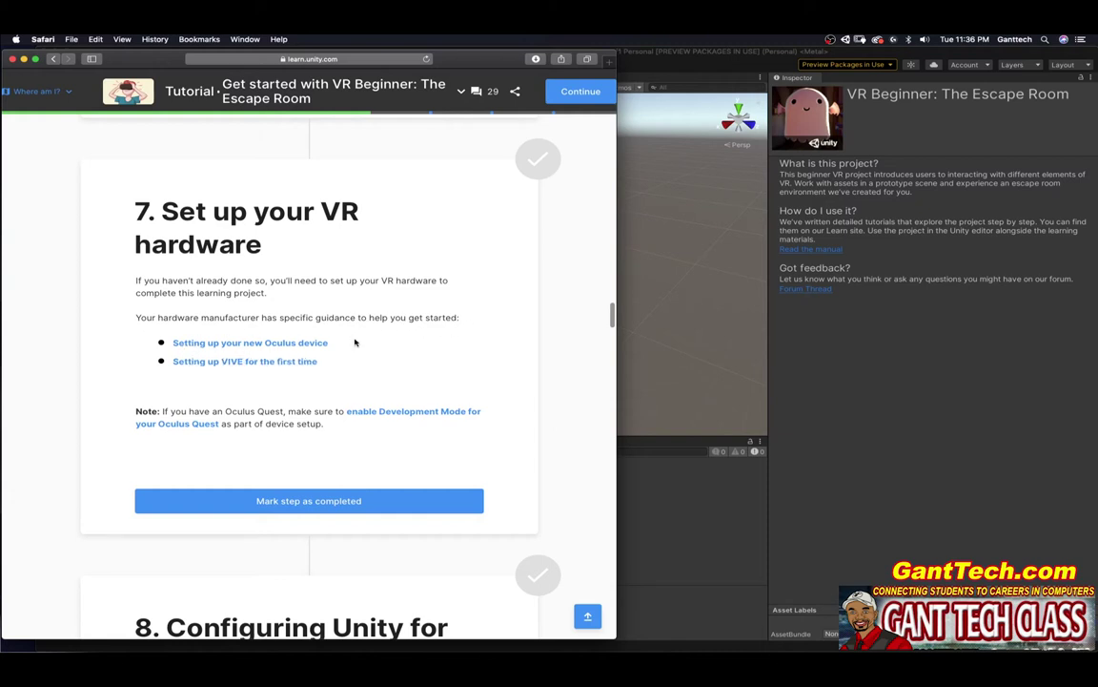
# - Review the linked Oculus and VIVE hardware setup pages in new tabs, accepting VIVE's cookies, and close both
pyautogui.keyDown('super'); pyautogui.click(287, 345); pyautogui.keyUp('super')
pyautogui.keyDown('super'); pyautogui.click(286, 373); pyautogui.keyUp('super')
pyautogui.click(308, 74)
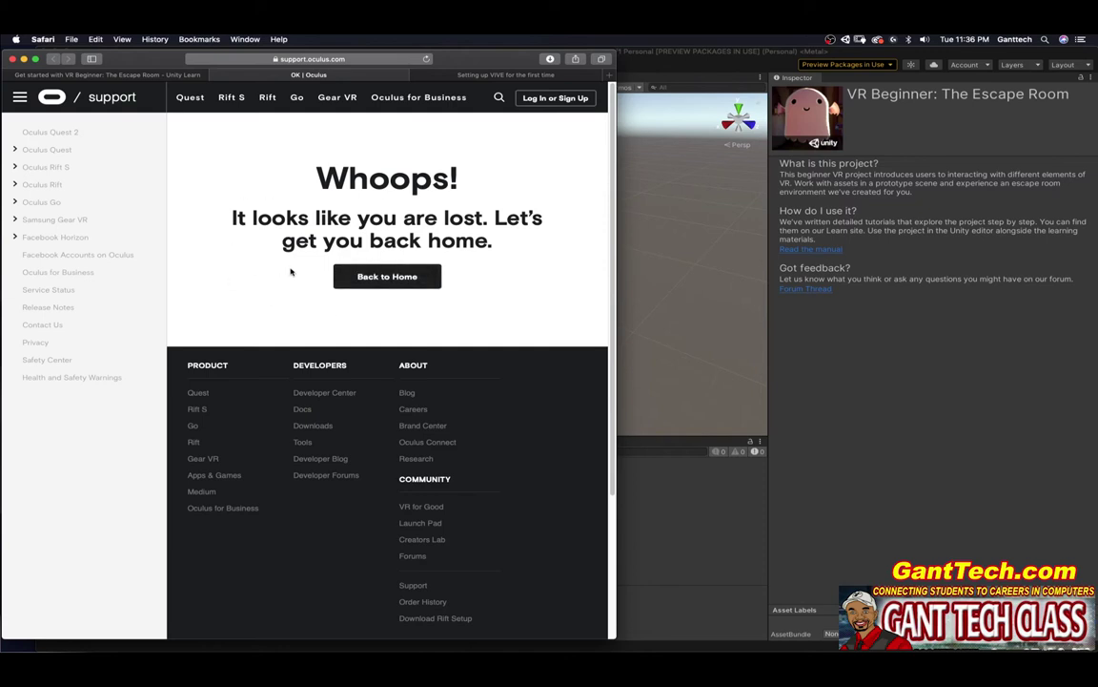
pyautogui.press('super+w')
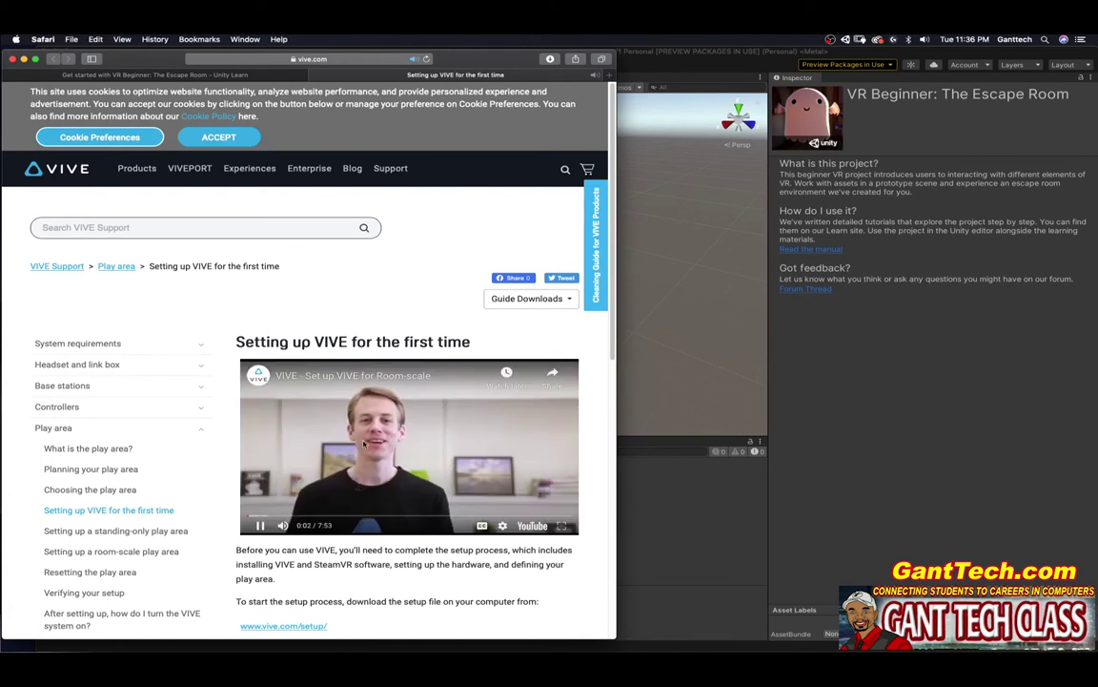
pyautogui.click(219, 138)
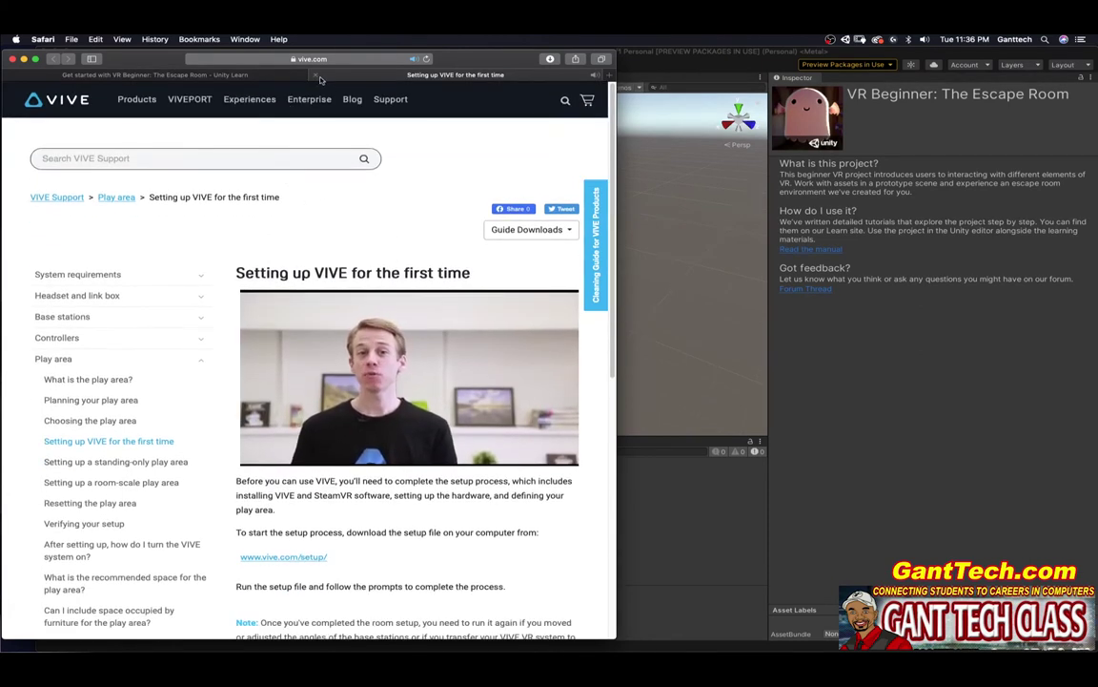
pyautogui.click(316, 75)
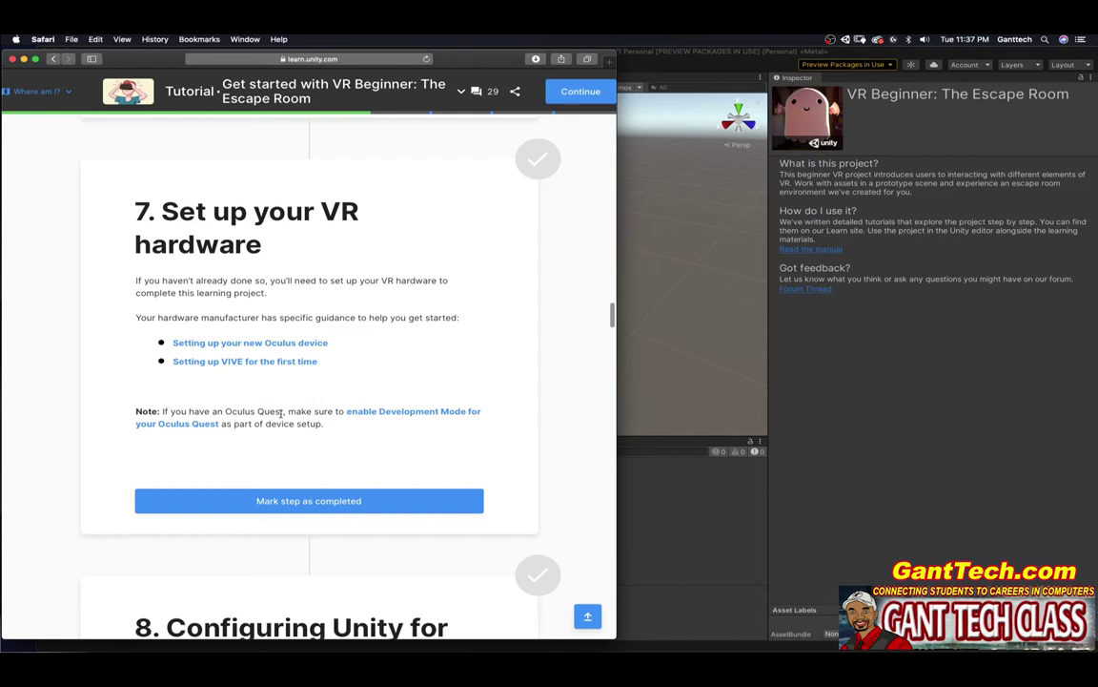
# - Open the tutorial's linked page on enabling Development Mode and view its device setup for Oculus Quest and Oculus Go
pyautogui.click(417, 413)
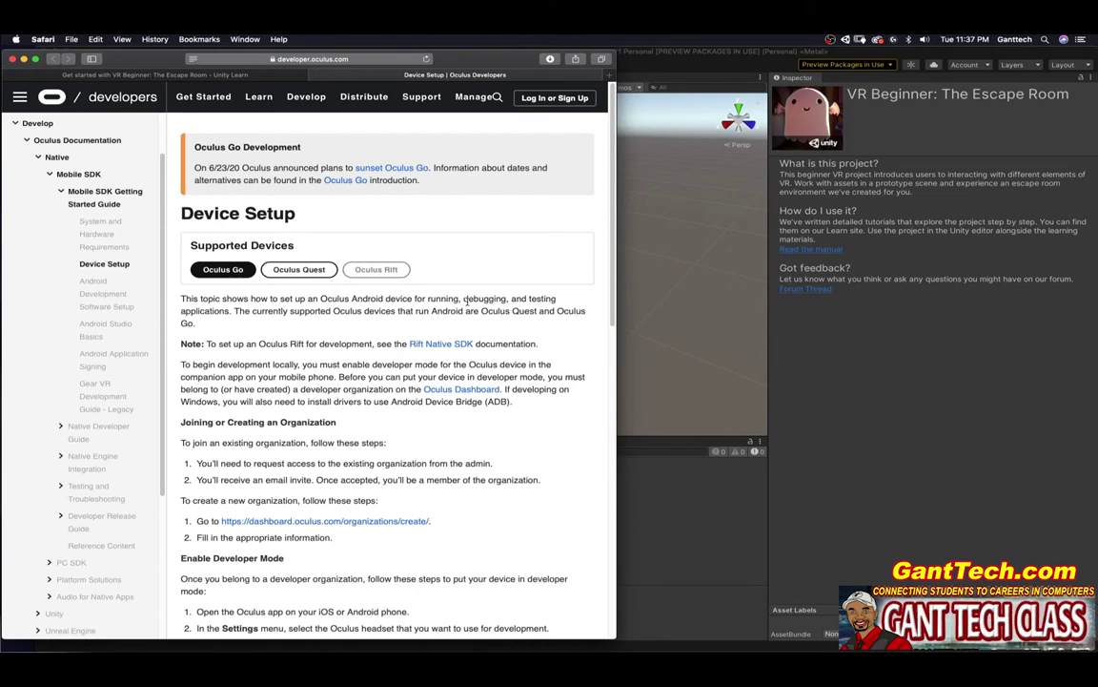
pyautogui.click(305, 269)
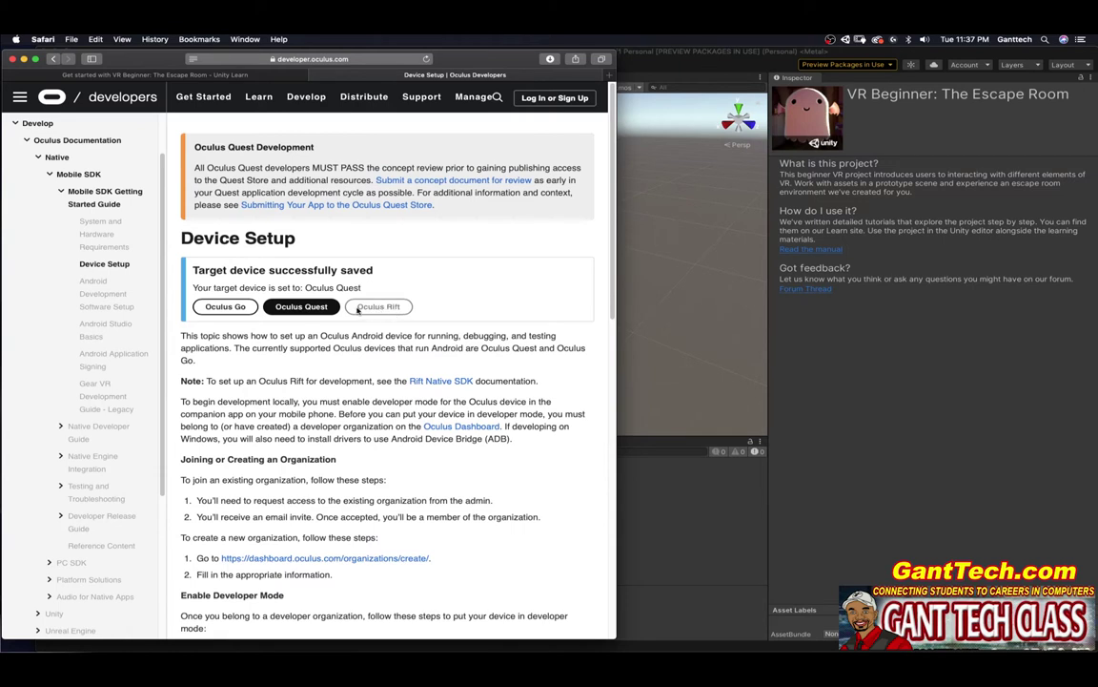
pyautogui.click(225, 306)
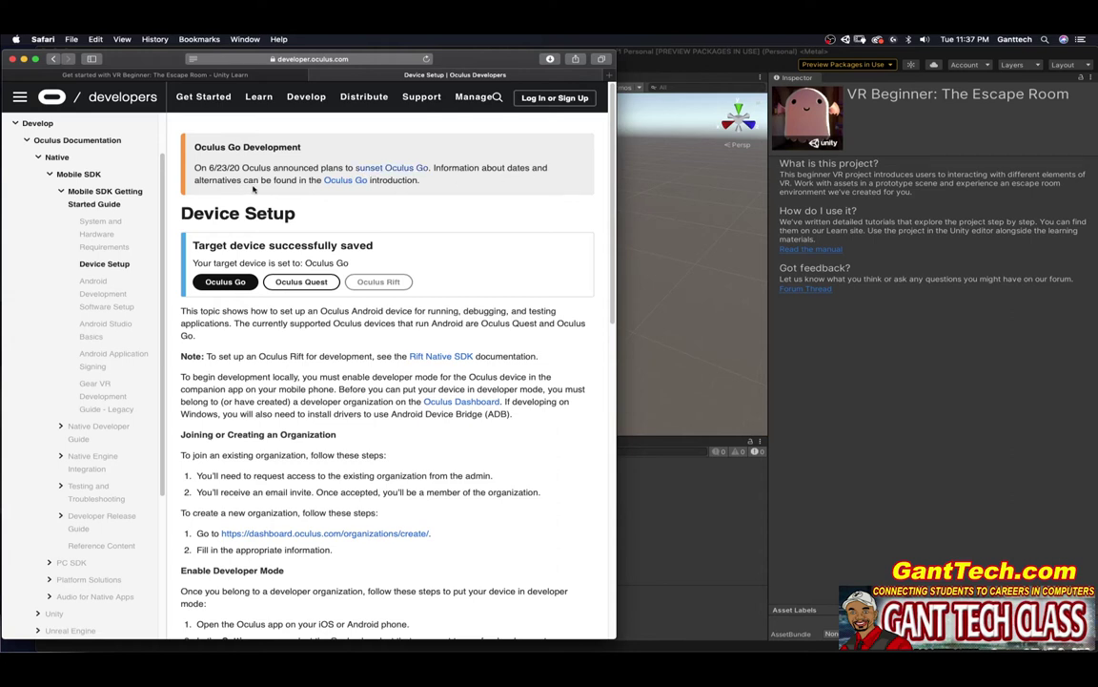
# - Open the linked Oculus Go introduction, review its important dates and Quest development guidance, and close that page
pyautogui.click(357, 183)
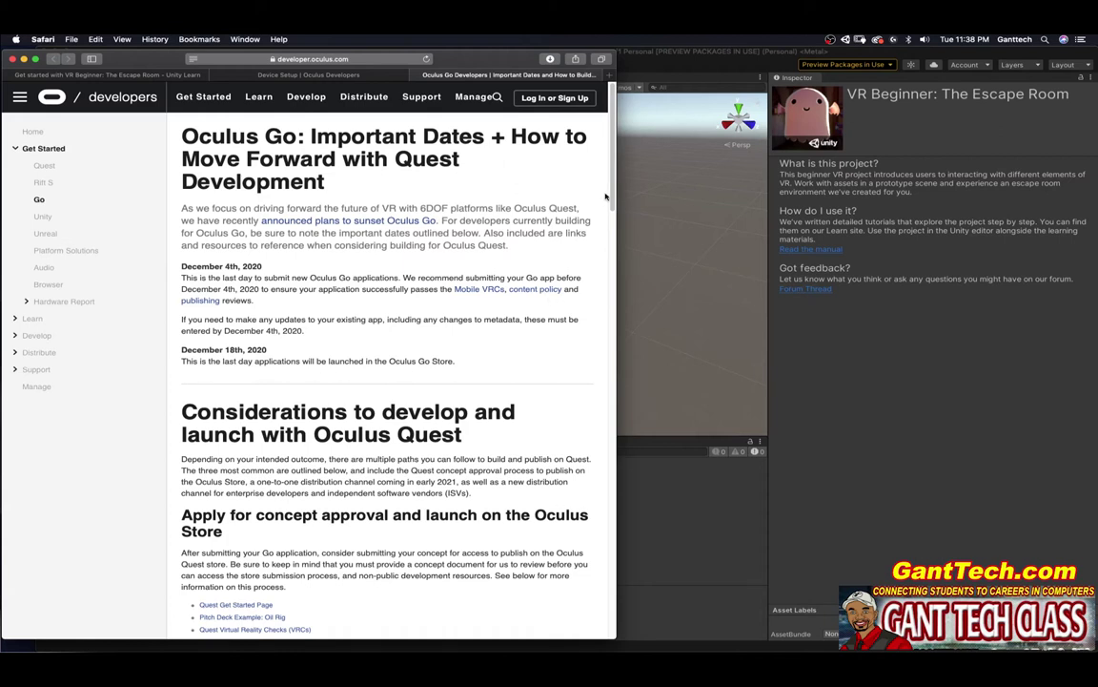
pyautogui.scroll(-3, 610, 222)
pyautogui.scroll(-10, 381, 381)
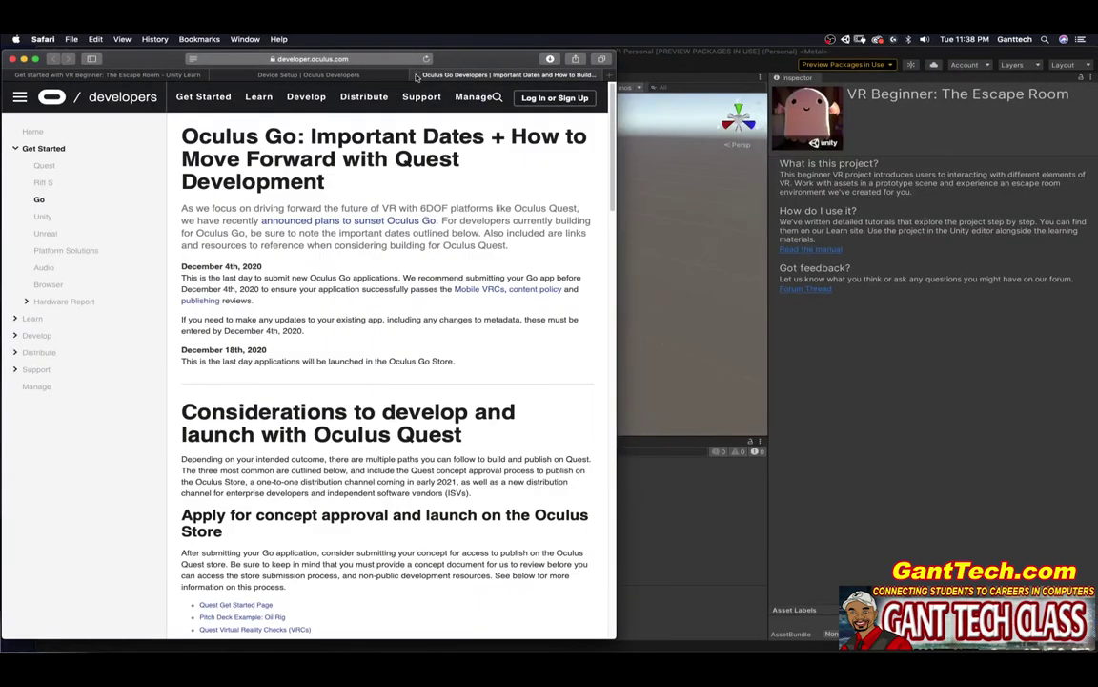
pyautogui.click(415, 75)
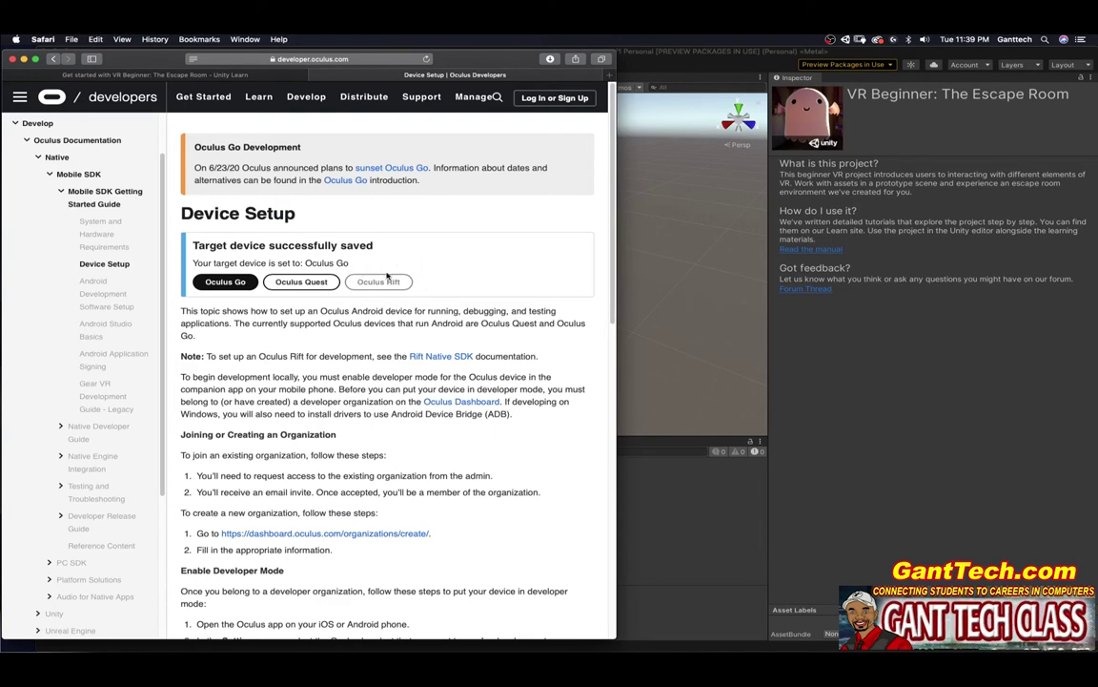
# - Return to the Unity Learn tutorial and mark the "Set up your VR hardware" step as completed
pyautogui.hotkey('ctrl', 'shift', 'Tab')
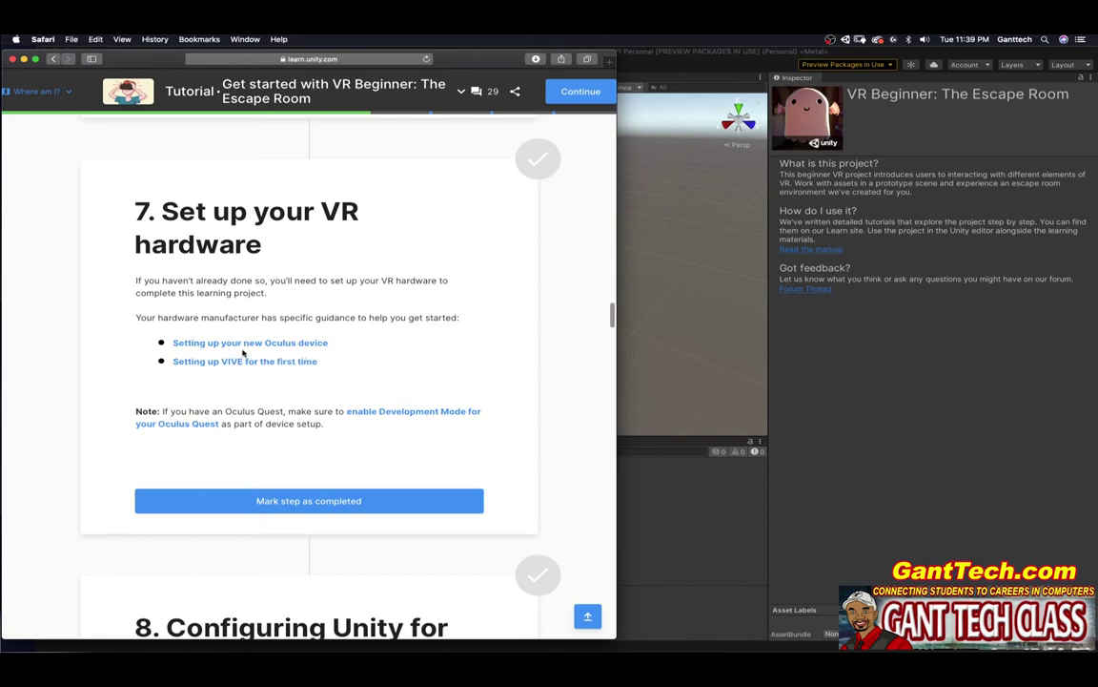
pyautogui.click(321, 500)
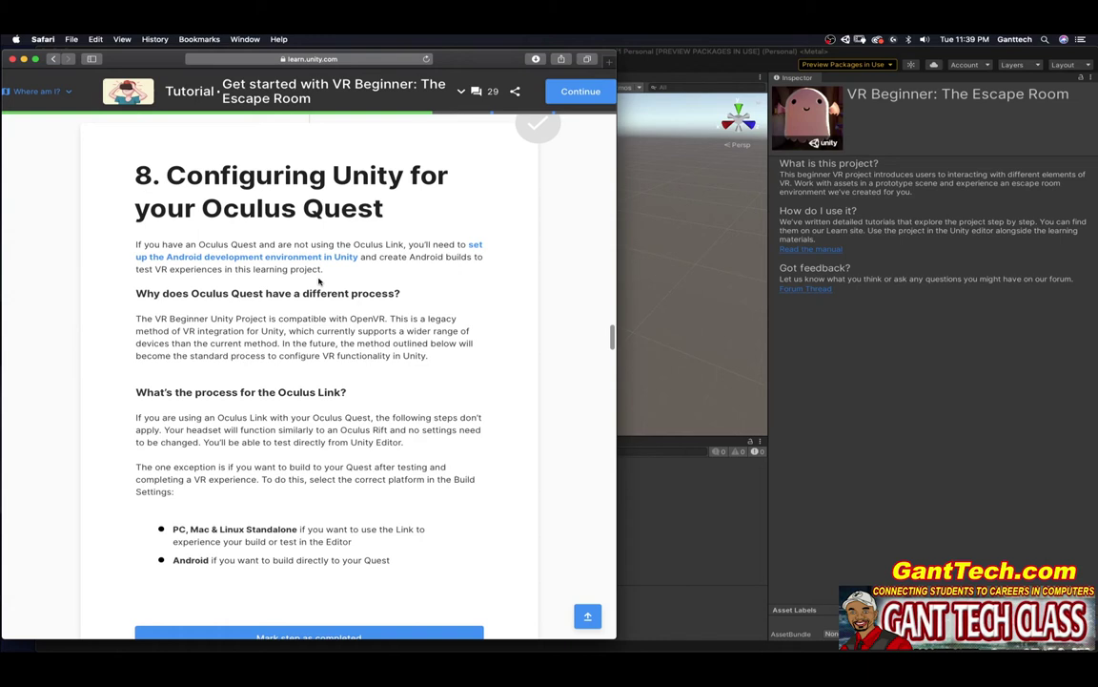
pyautogui.scroll(-3, 611, 348)
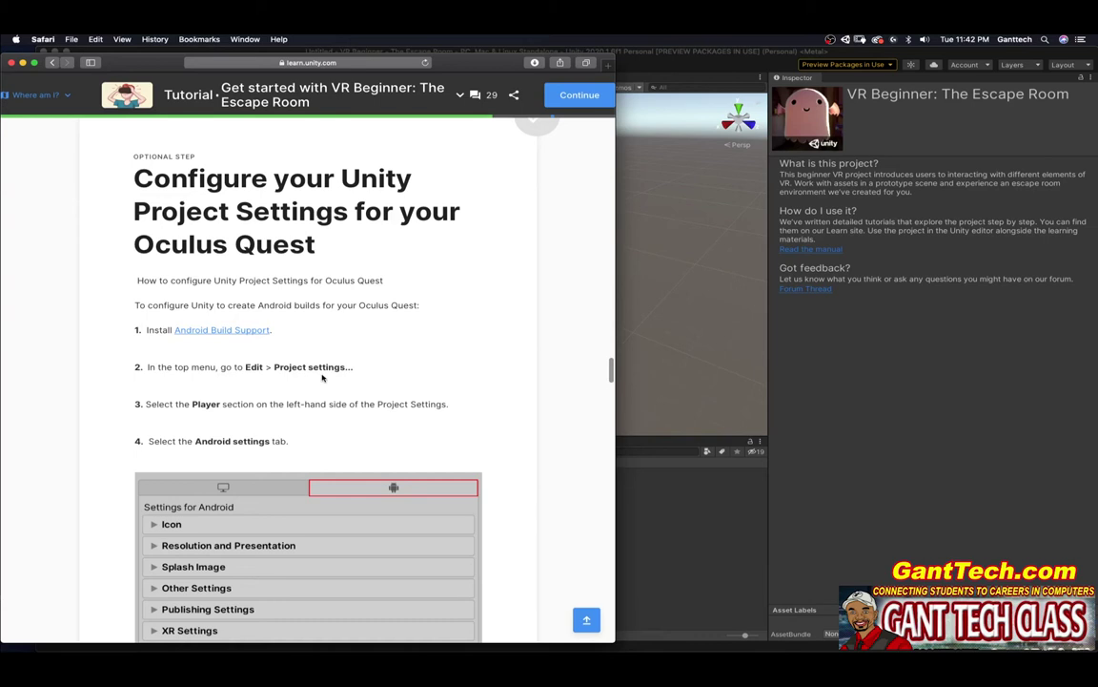
# - Open Unity's Project Settings, widen the window beside the tutorial, and show the Player section's Android settings
pyautogui.click(623, 320)
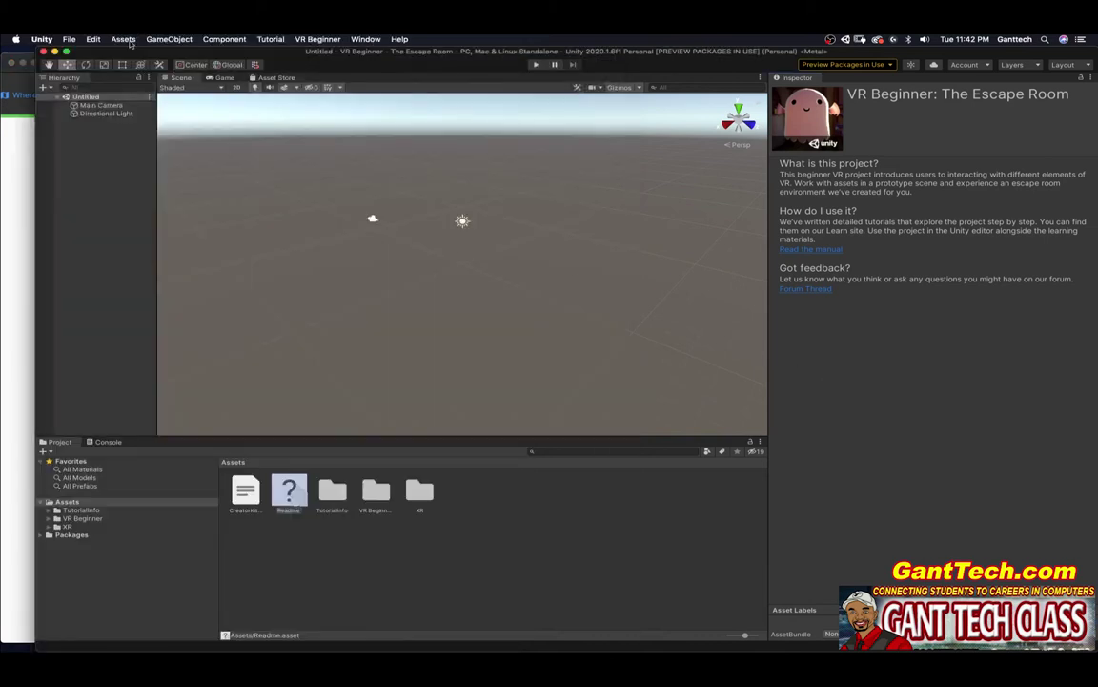
pyautogui.click(92, 39)
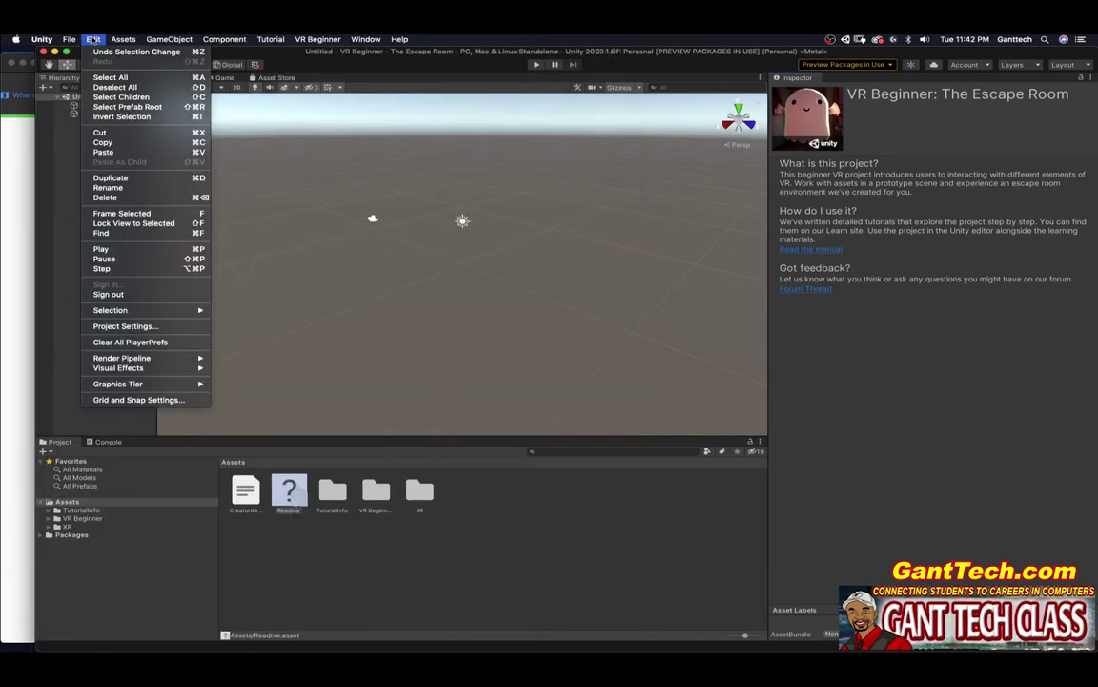
pyautogui.click(124, 325)
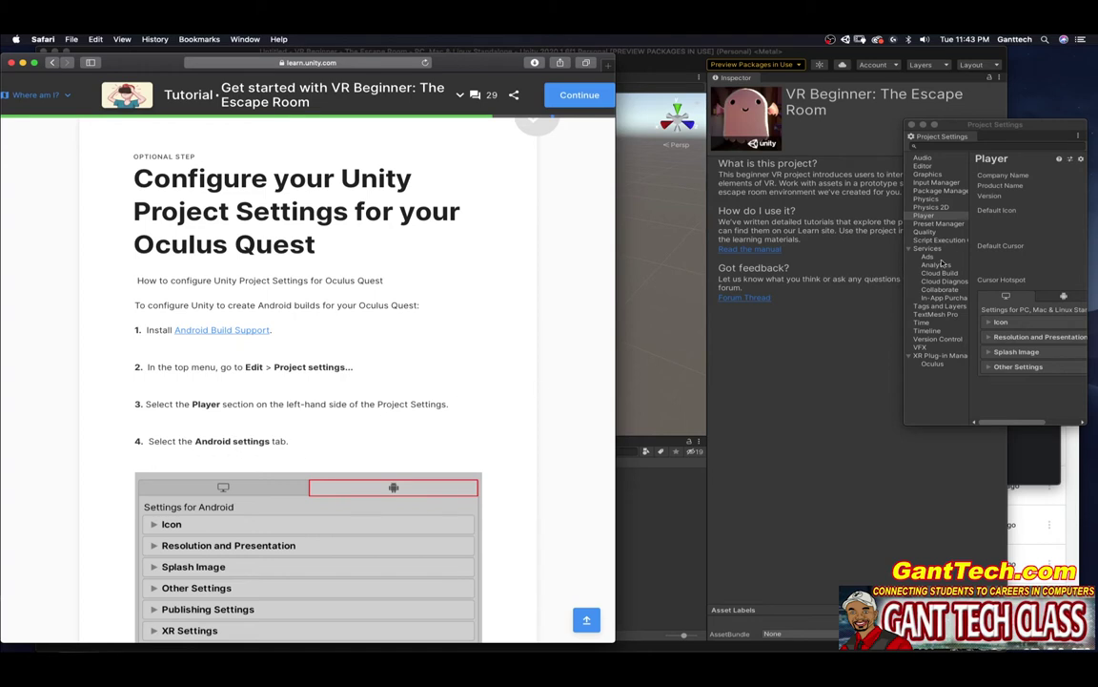
pyautogui.click(923, 218)
pyautogui.moveTo(904, 216); pyautogui.dragTo(618, 216)
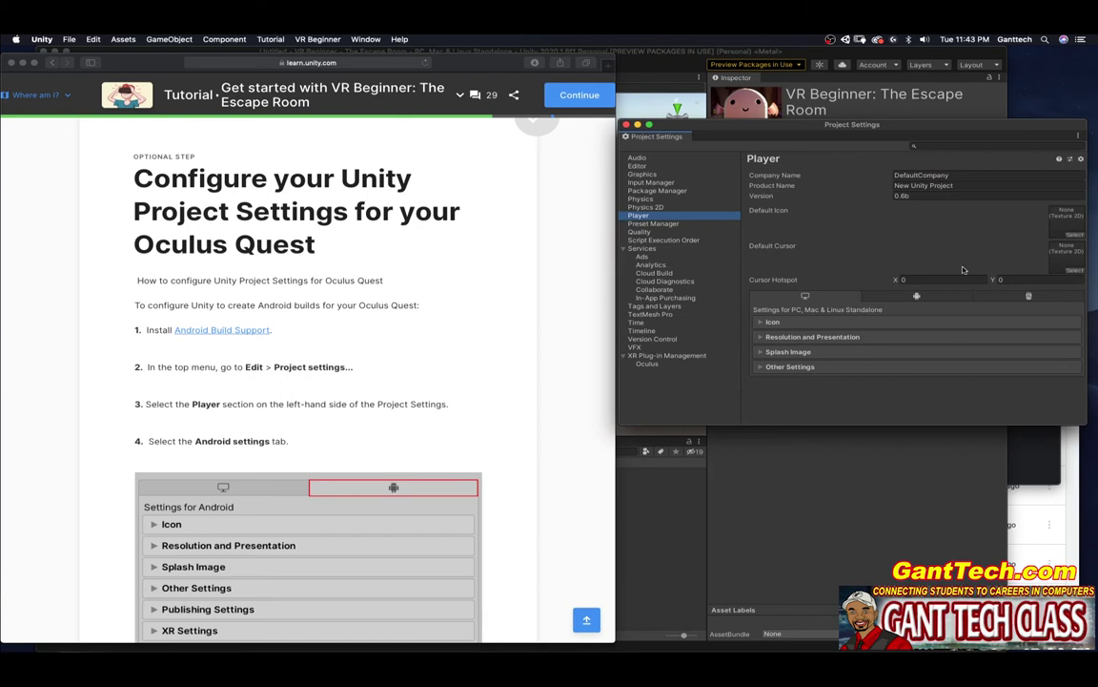
pyautogui.click(915, 297)
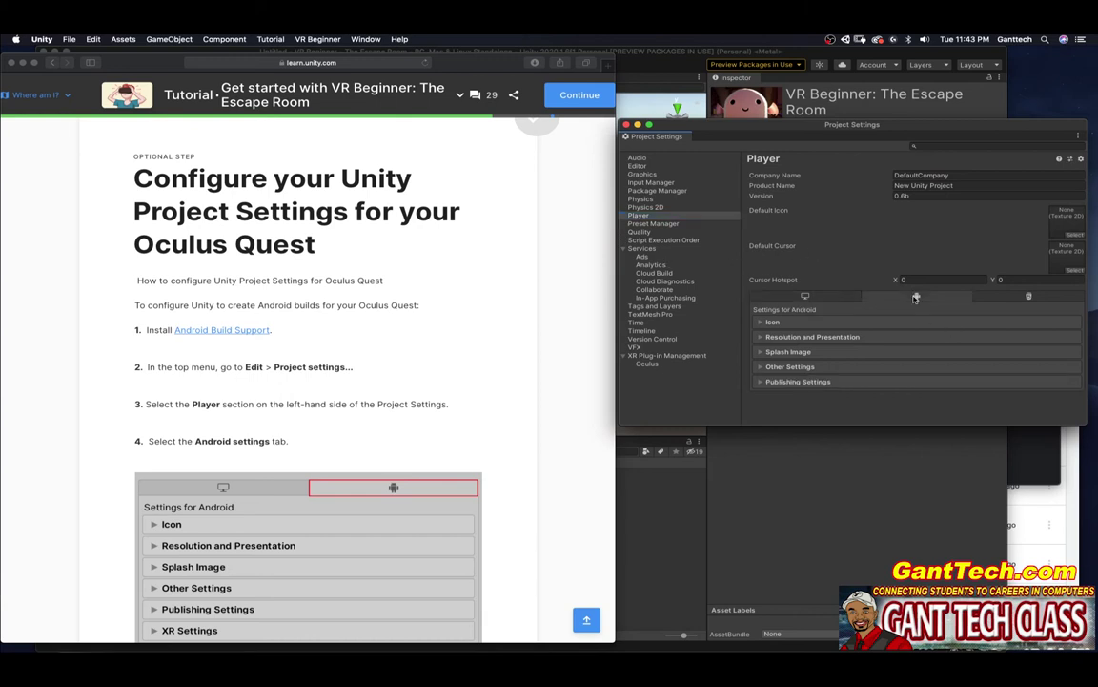
# - Read the tutorial's XR Settings instructions and look for that section in the Android Other Settings and XR Plug-in Management
pyautogui.scroll(-8, 286, 334)
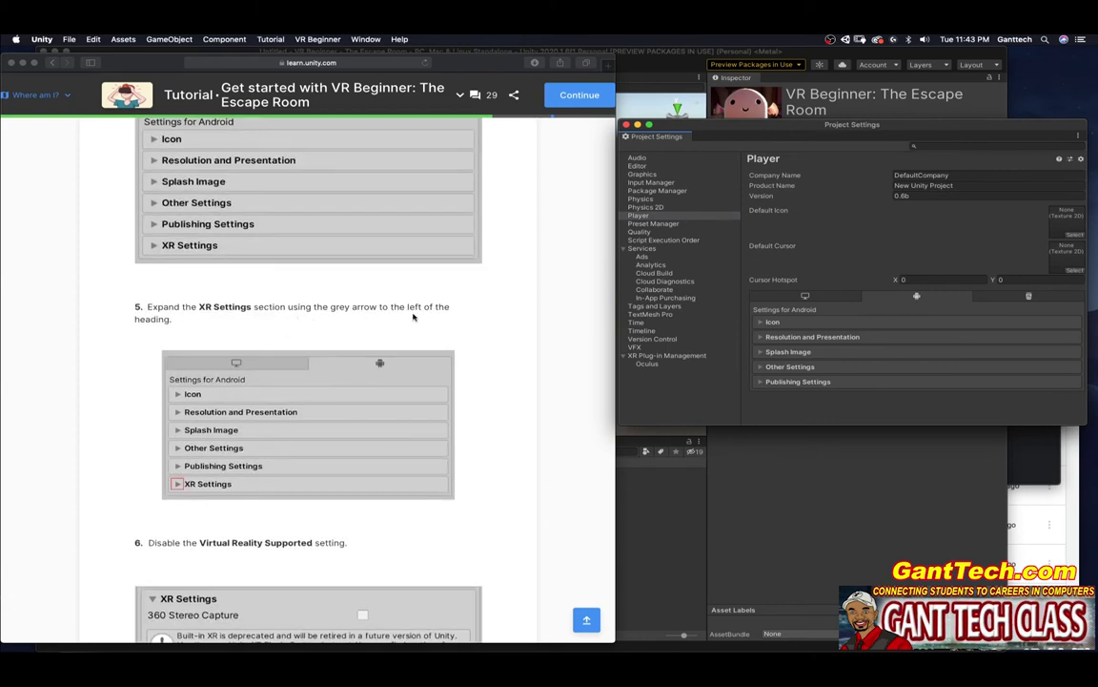
pyautogui.scroll(-2, 429, 286)
pyautogui.click(215, 237)
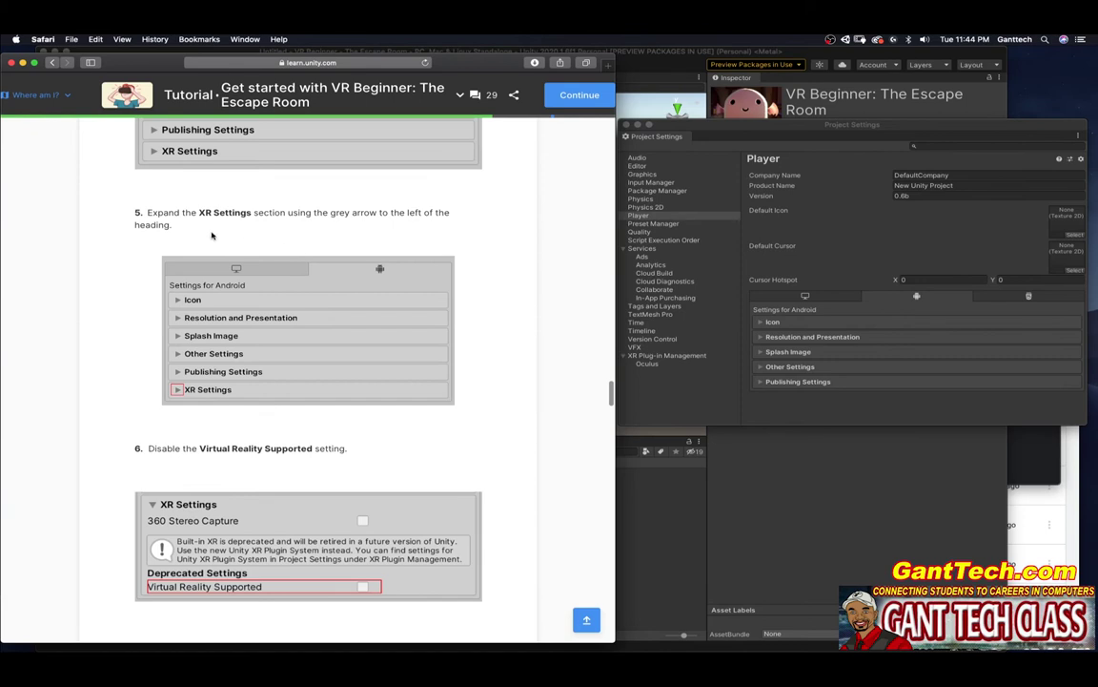
pyautogui.scroll(4, 229, 232)
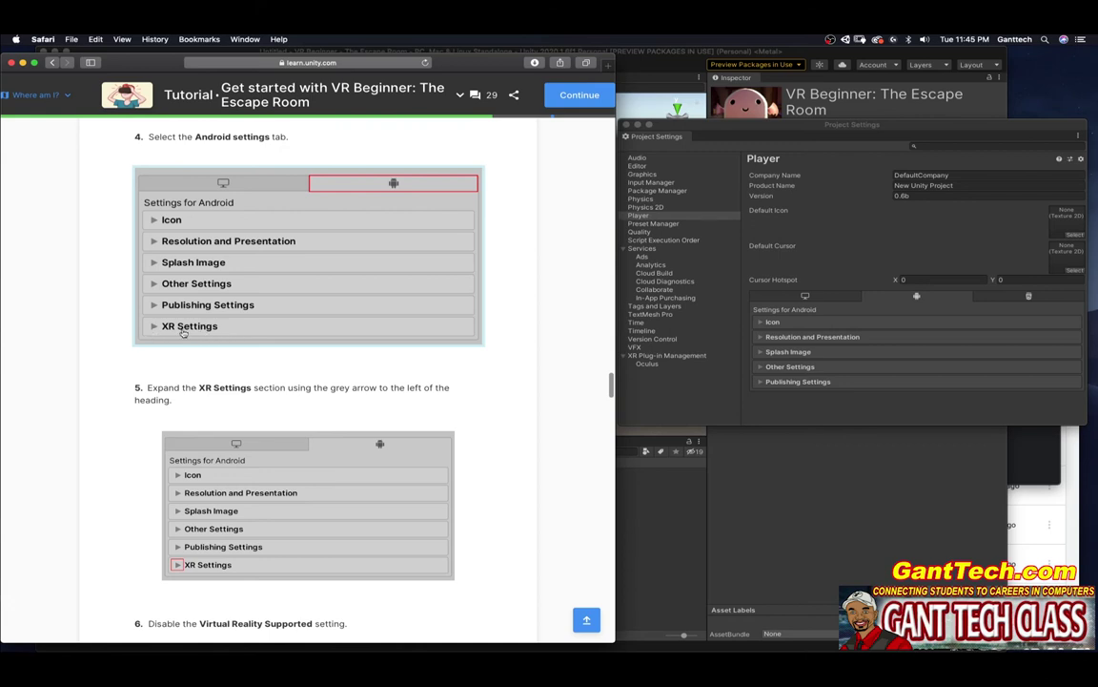
pyautogui.click(769, 372)
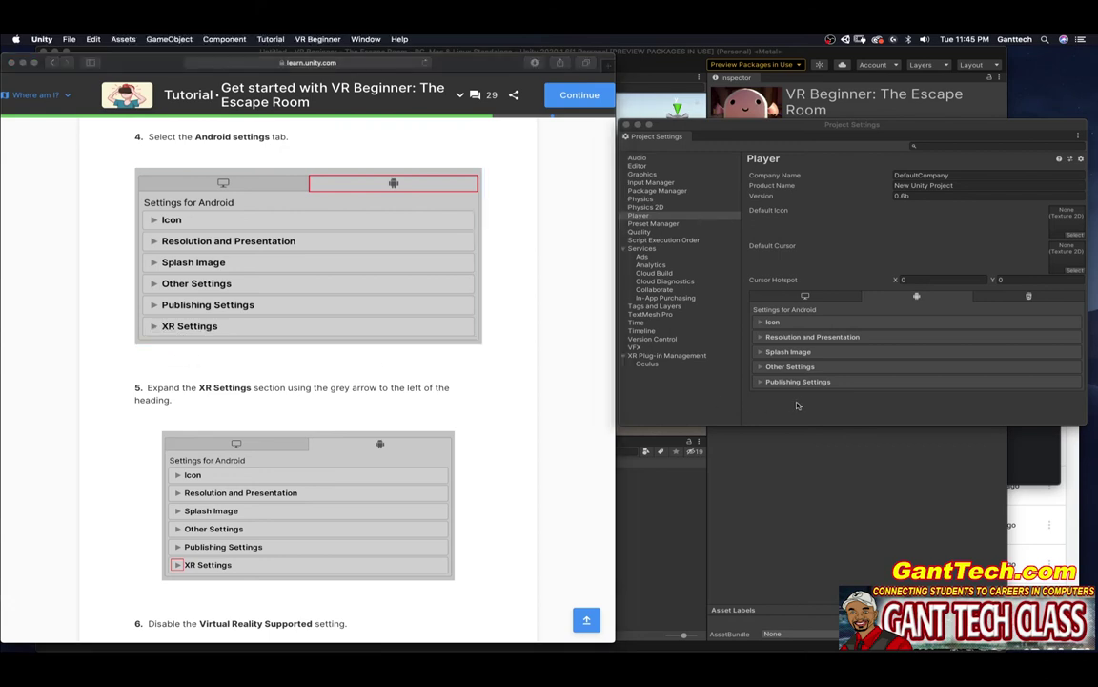
pyautogui.click(772, 368)
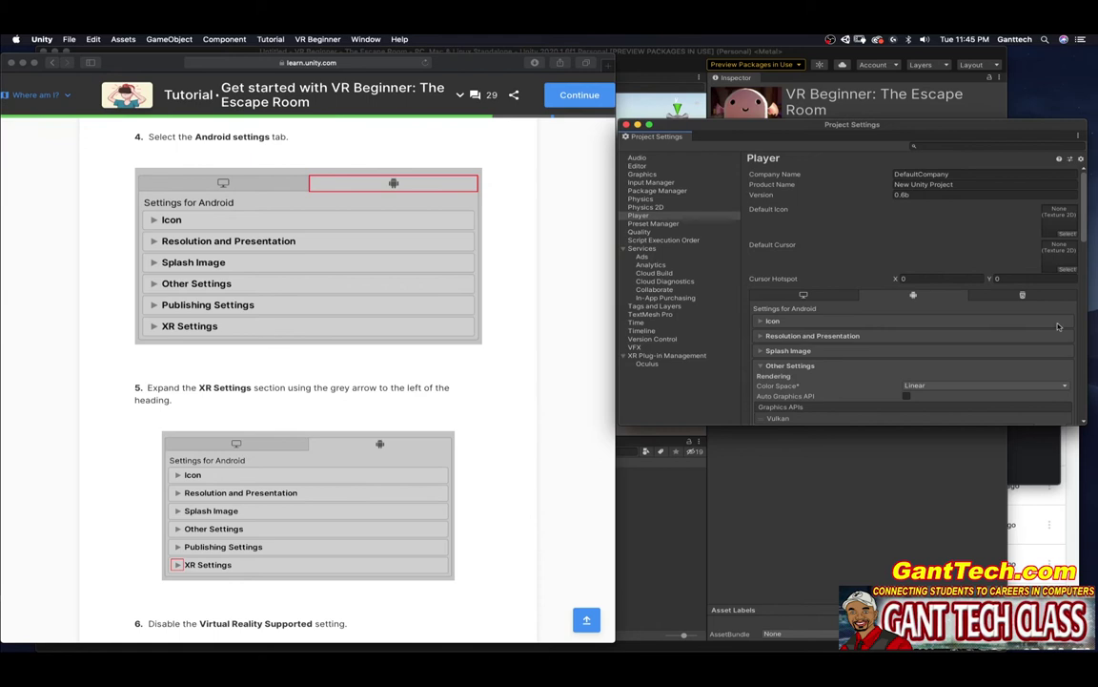
pyautogui.moveTo(1085, 227); pyautogui.dragTo(1092, 410)
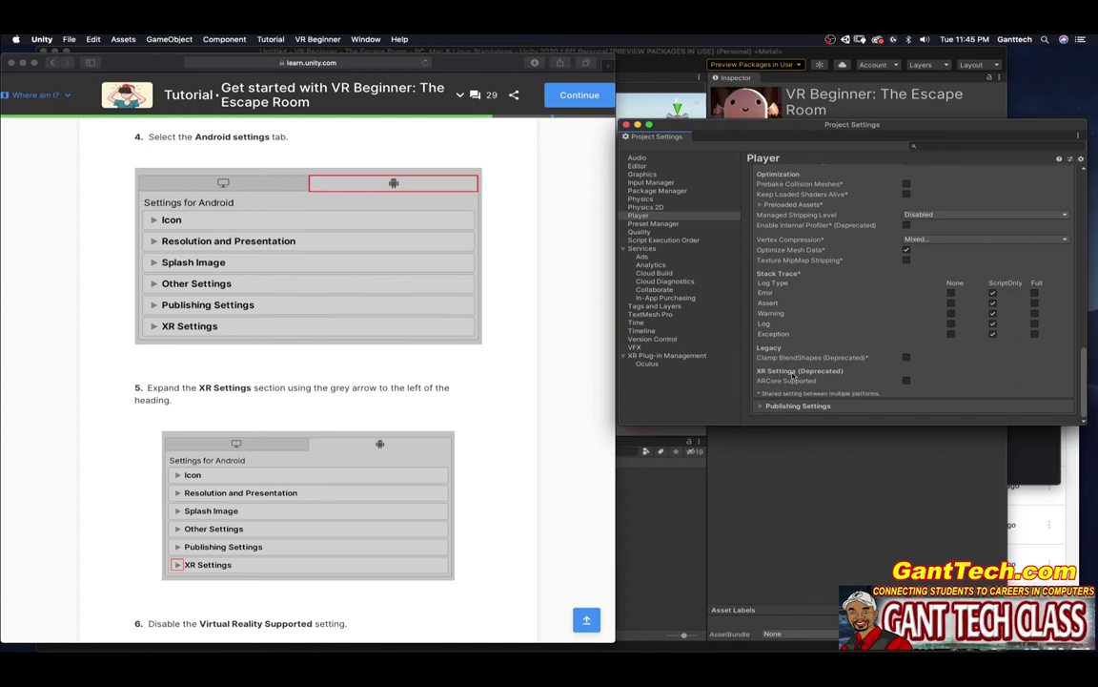
pyautogui.click(633, 356)
pyautogui.click(625, 356)
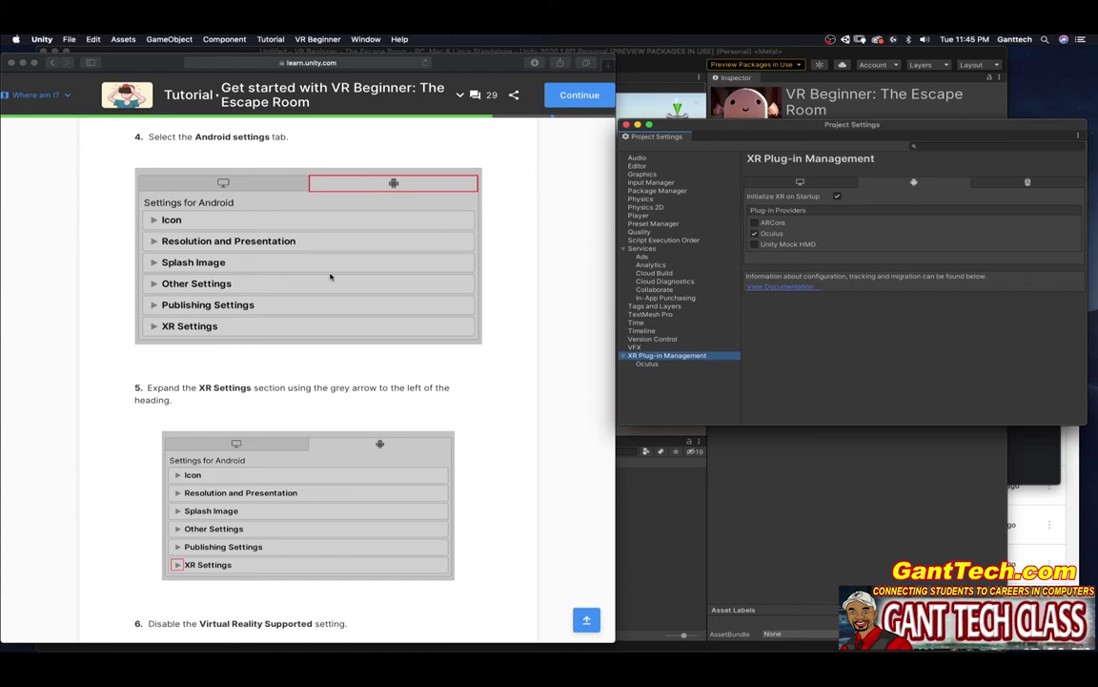
# - Read the tutorial's Virtual Reality Supported instruction and mark the optional Oculus Quest Project Settings step as completed
pyautogui.click(160, 389)
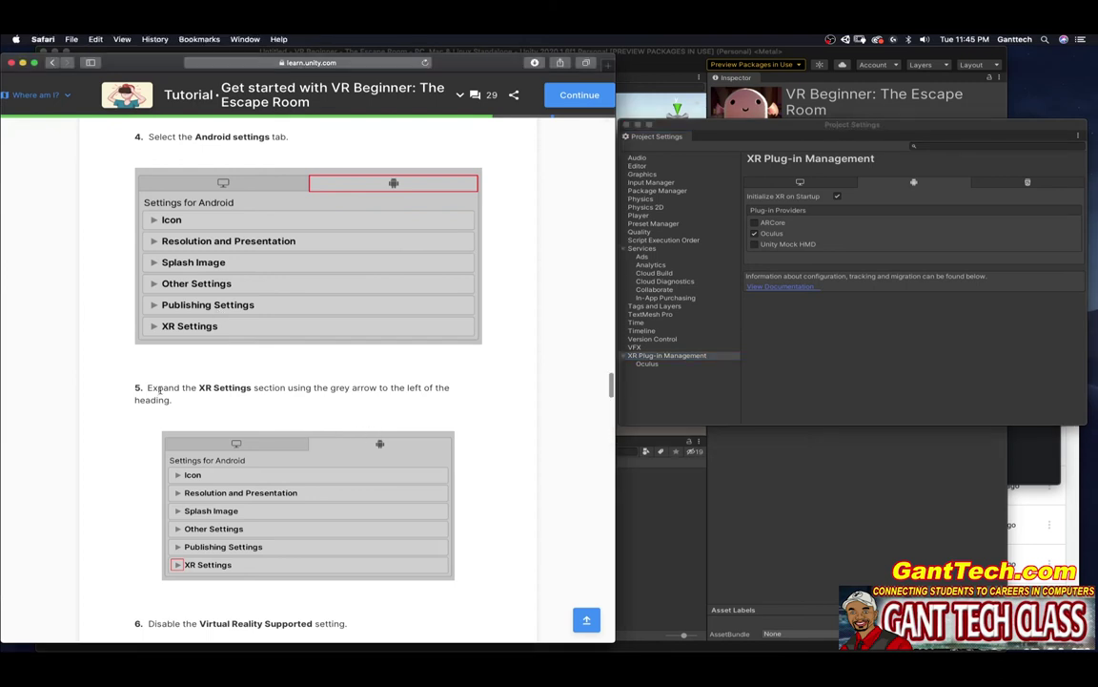
pyautogui.scroll(-1, 381, 437)
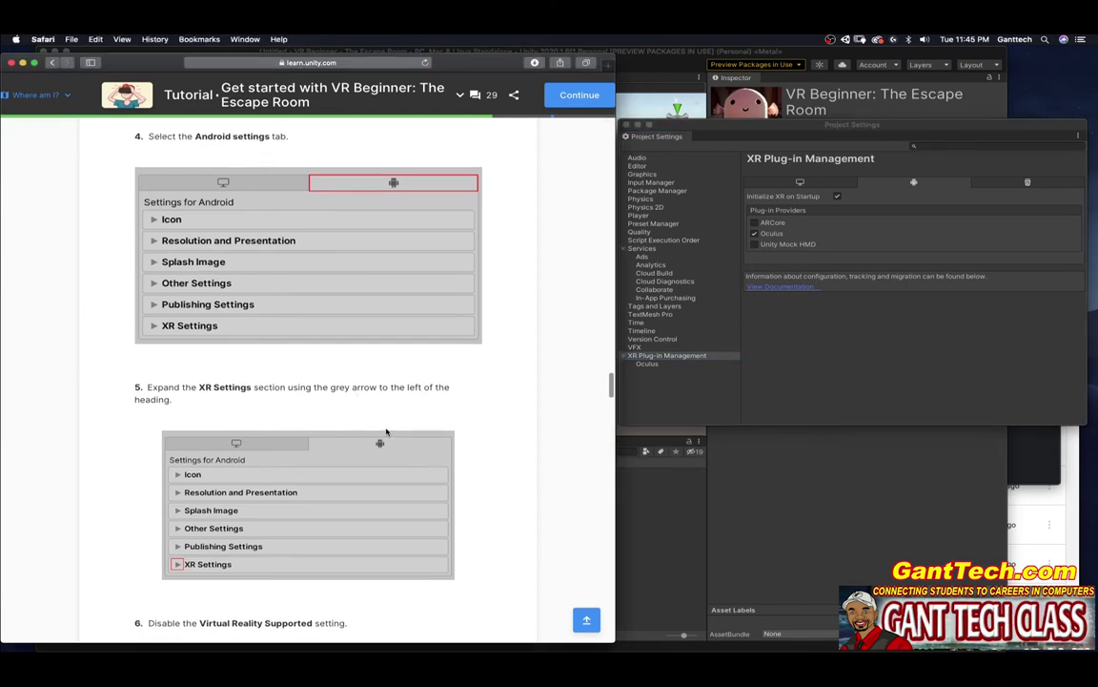
pyautogui.moveTo(609, 381); pyautogui.dragTo(611, 401)
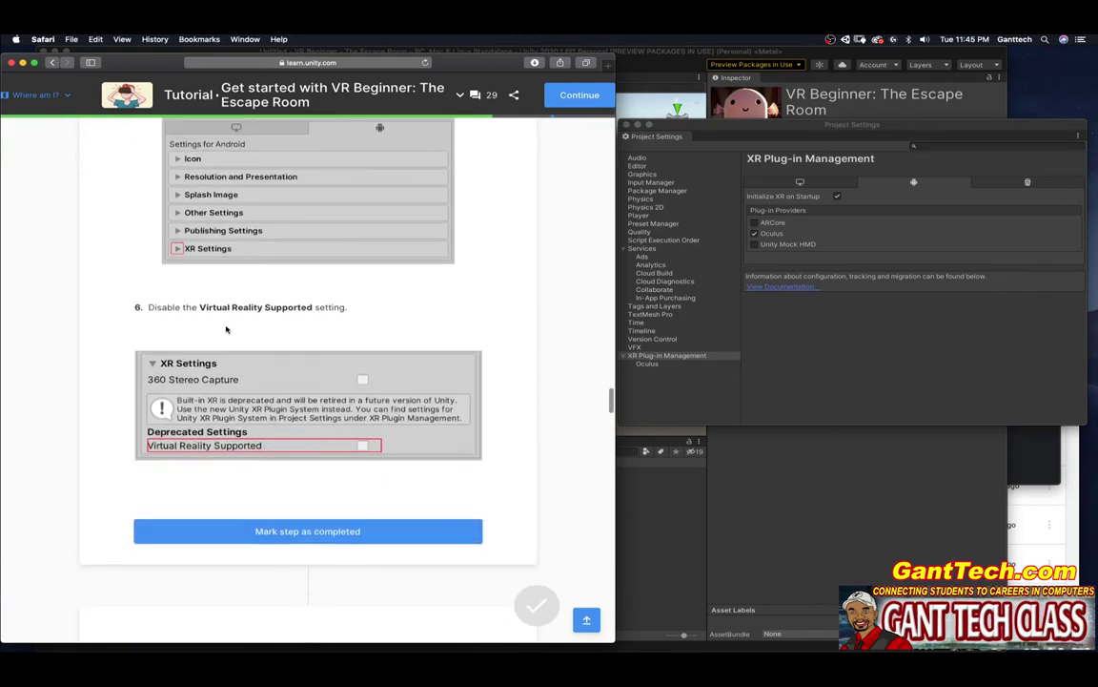
pyautogui.click(407, 529)
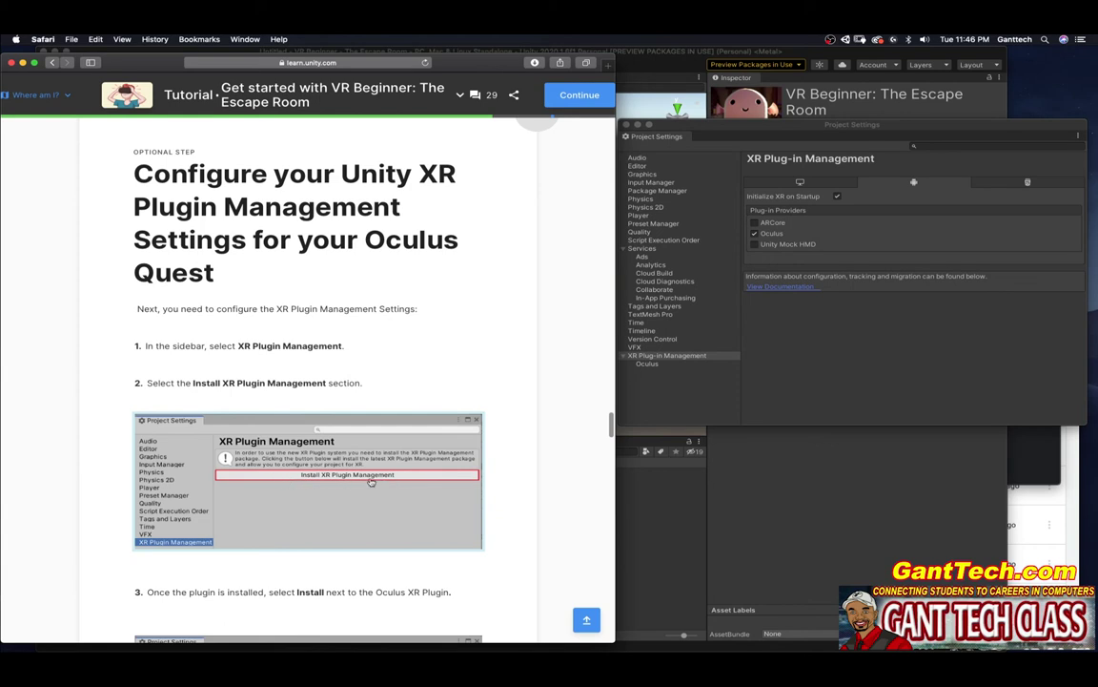
# - Follow the tutorial's XR Plugin Management instructions and check the Oculus plug-in provider for both the desktop and Android platforms
pyautogui.scroll(-5, 253, 253)
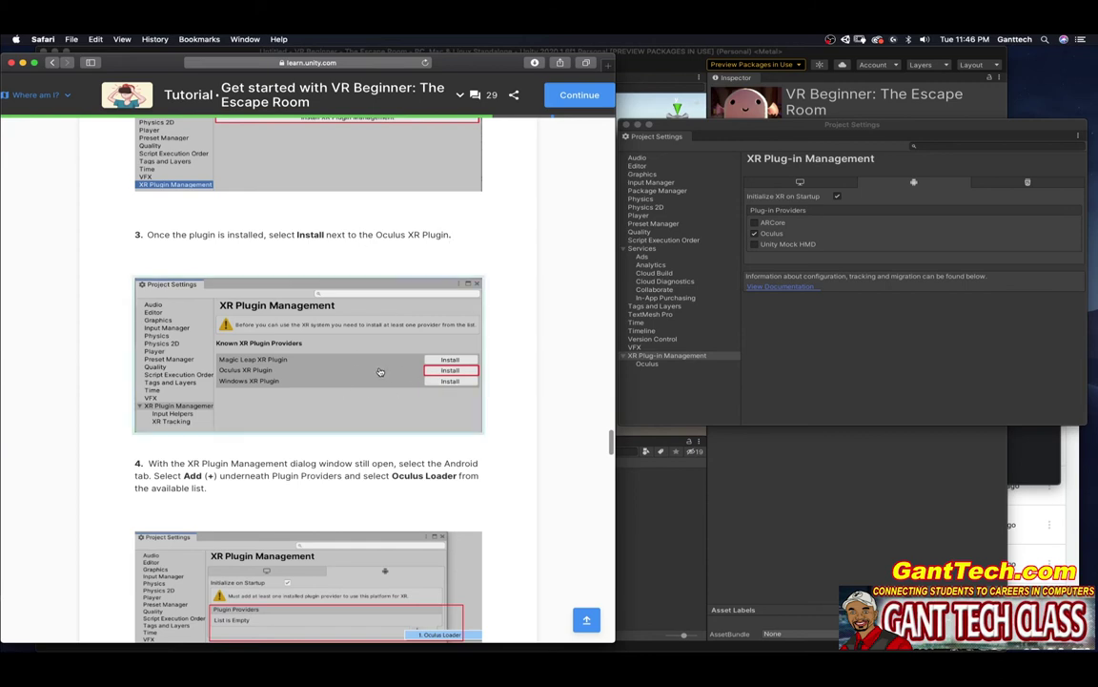
pyautogui.click(754, 234)
pyautogui.scroll(-4, 215, 326)
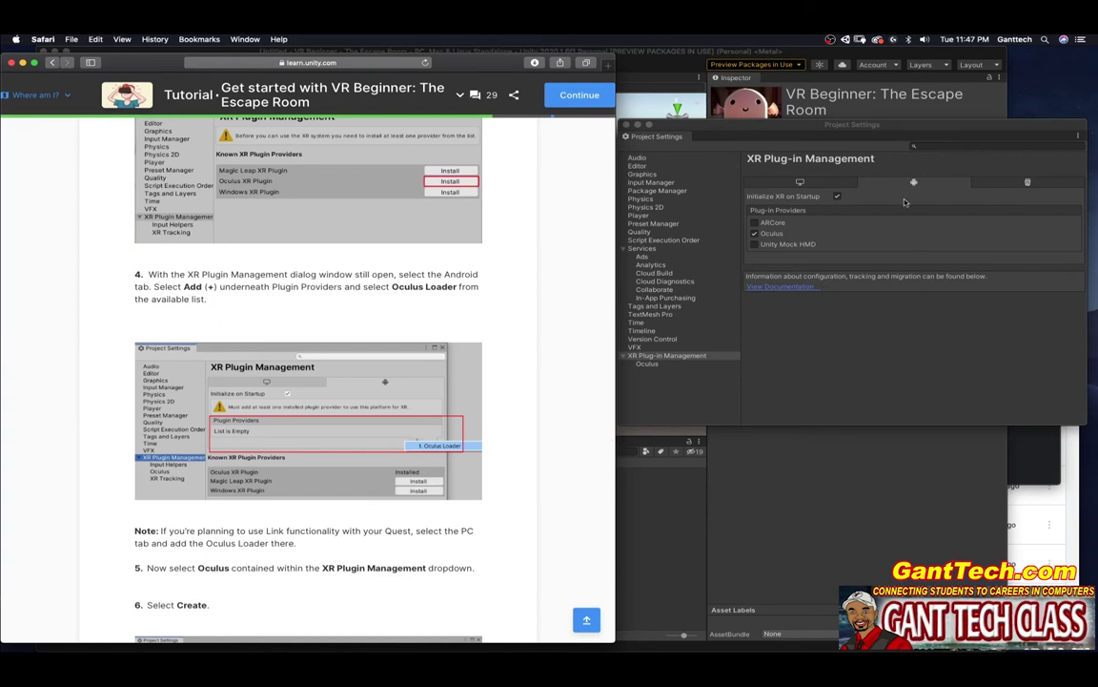
pyautogui.click(786, 244)
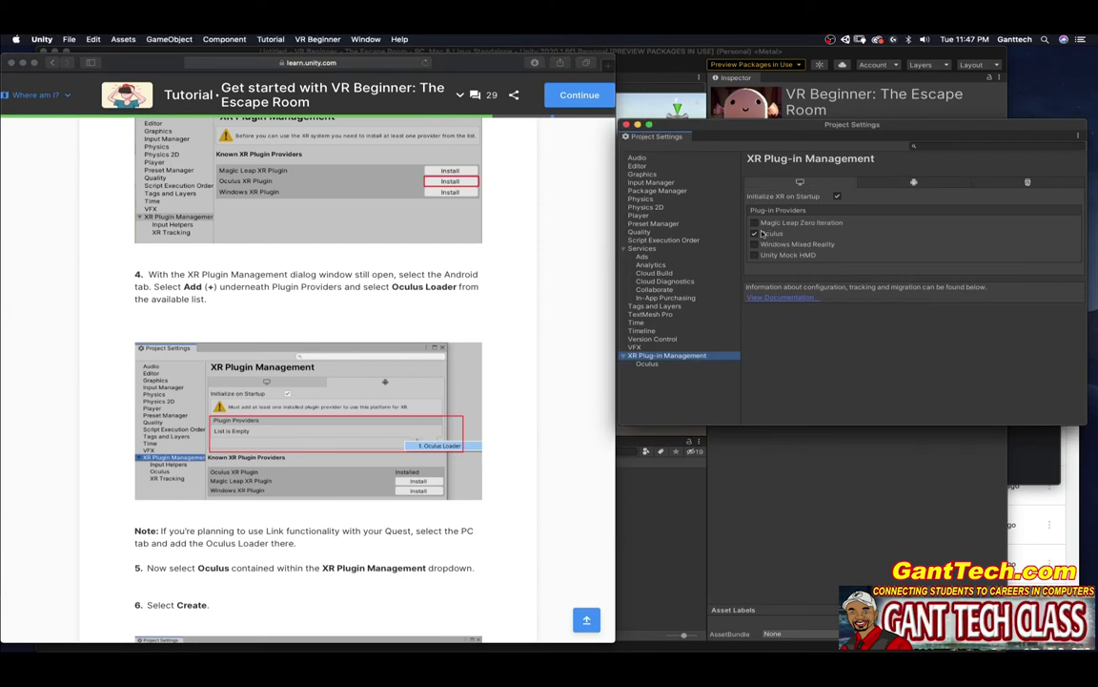
pyautogui.click(914, 181)
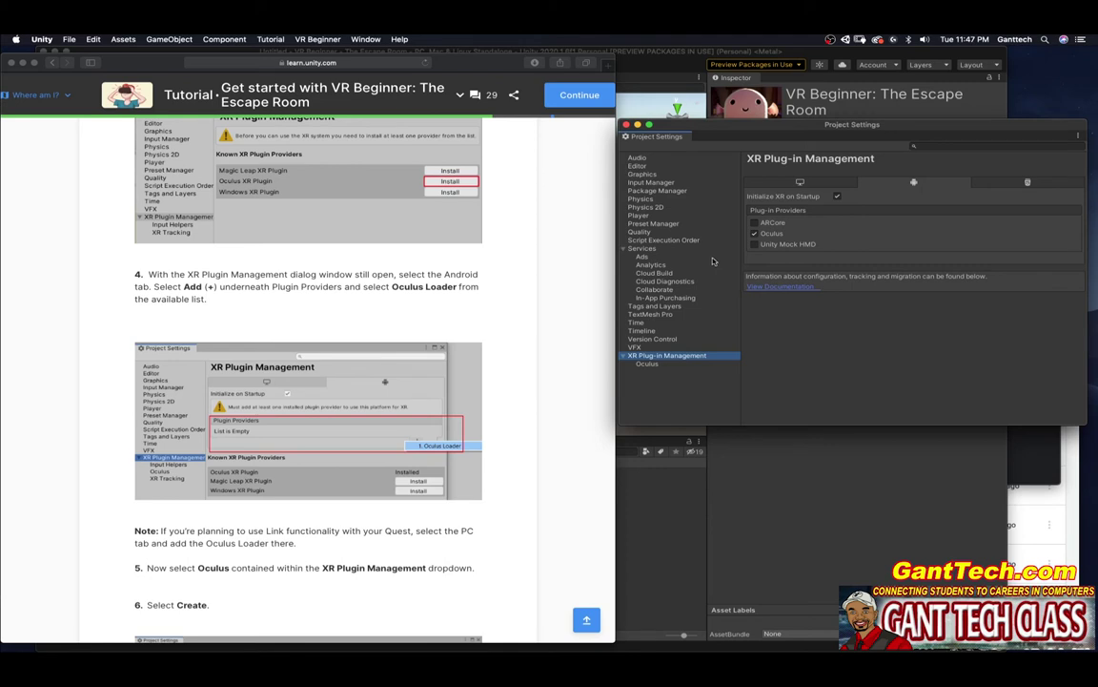
pyautogui.click(202, 331)
pyautogui.scroll(-5, 203, 331)
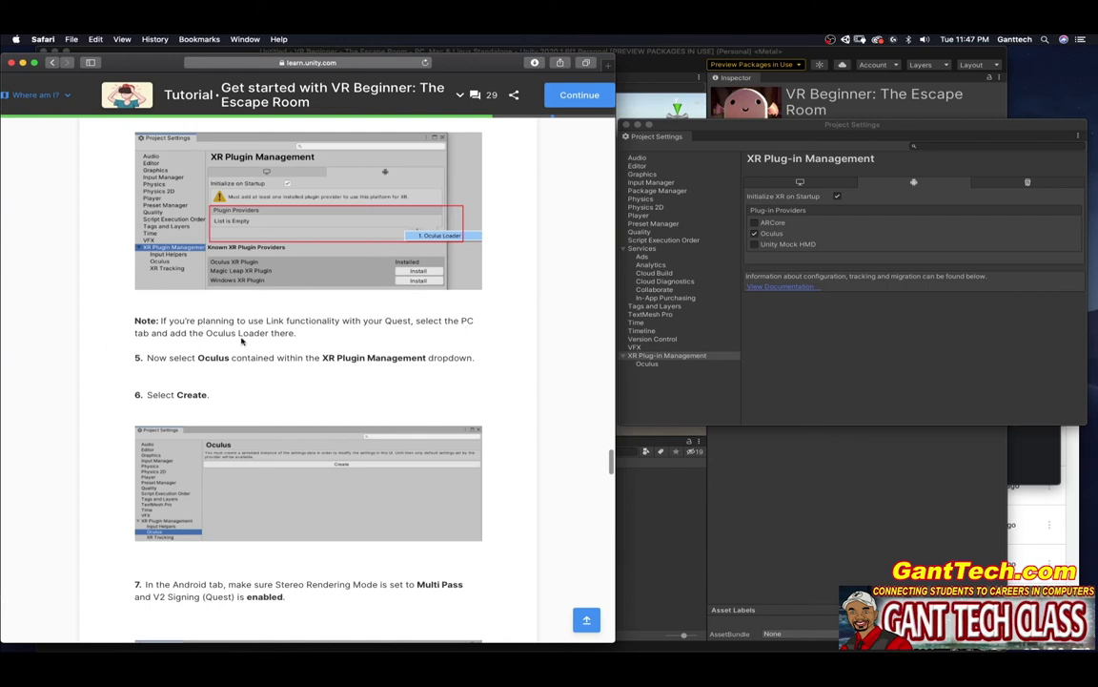
pyautogui.click(791, 183)
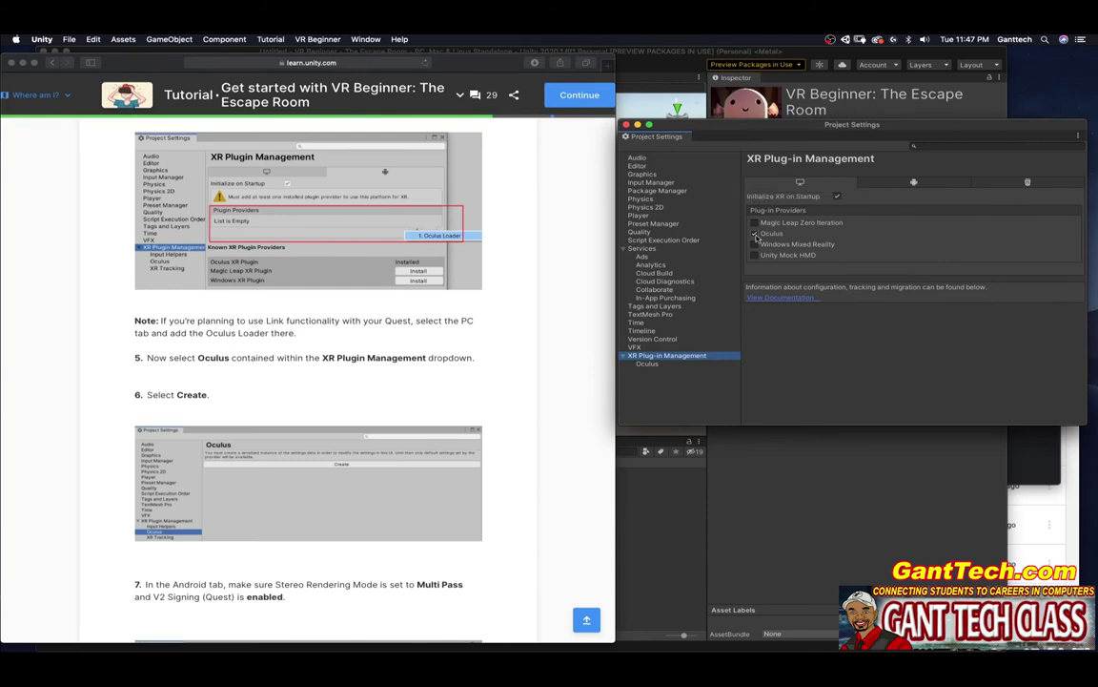
# - Open the Oculus settings under XR Plug-in Management and check the desktop options and Android's Stereo Rendering Mode and V2 Signing (Quest)
pyautogui.click(171, 258)
pyautogui.scroll(-3, 172, 257)
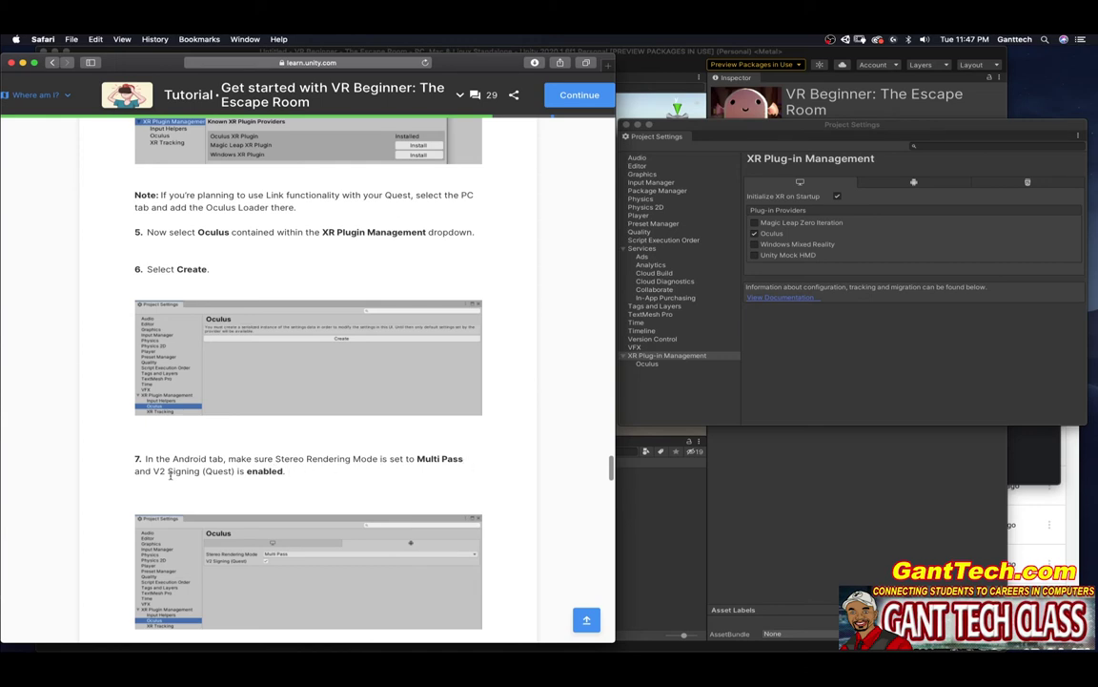
pyautogui.scroll(-3, 481, 481)
pyautogui.click(657, 365)
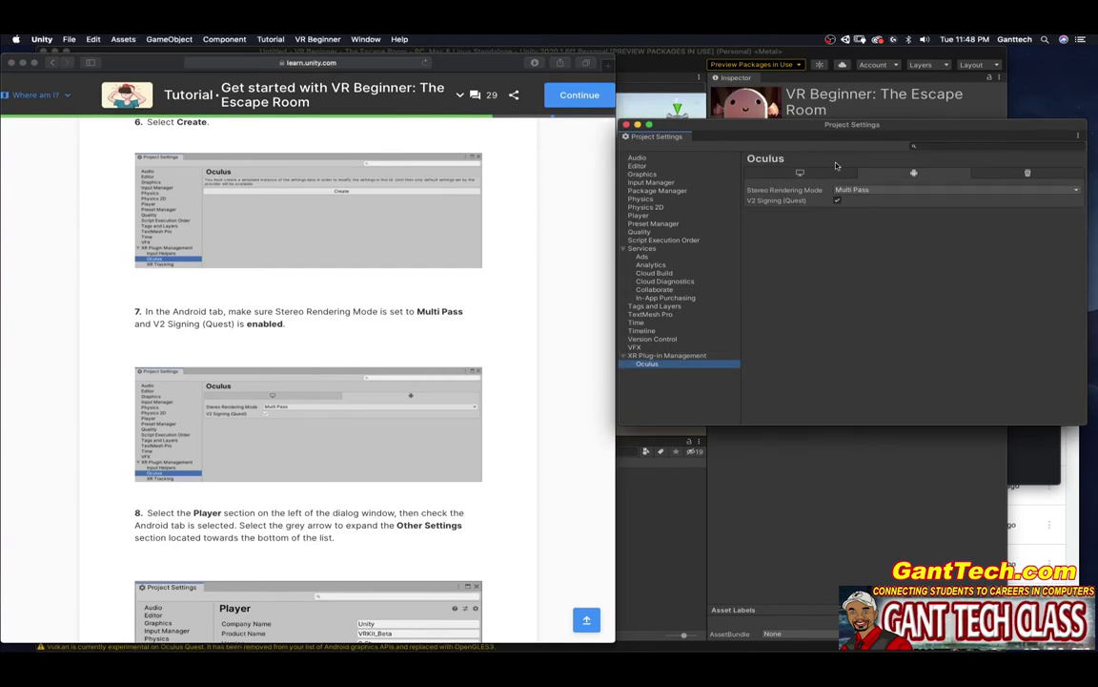
pyautogui.click(805, 173)
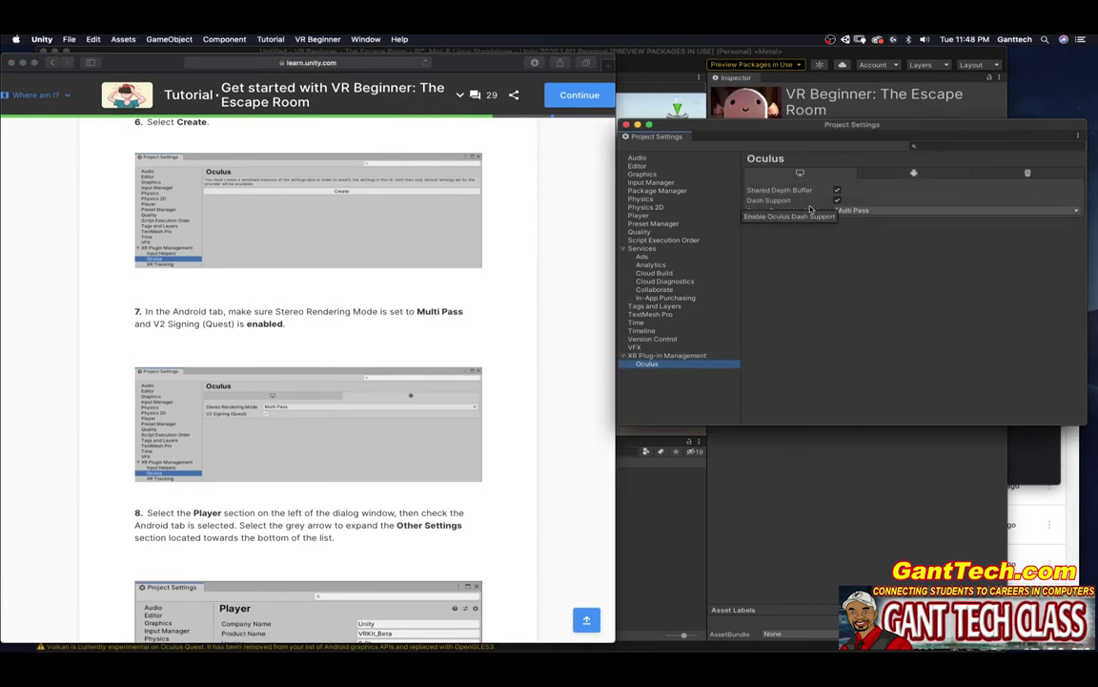
pyautogui.click(907, 174)
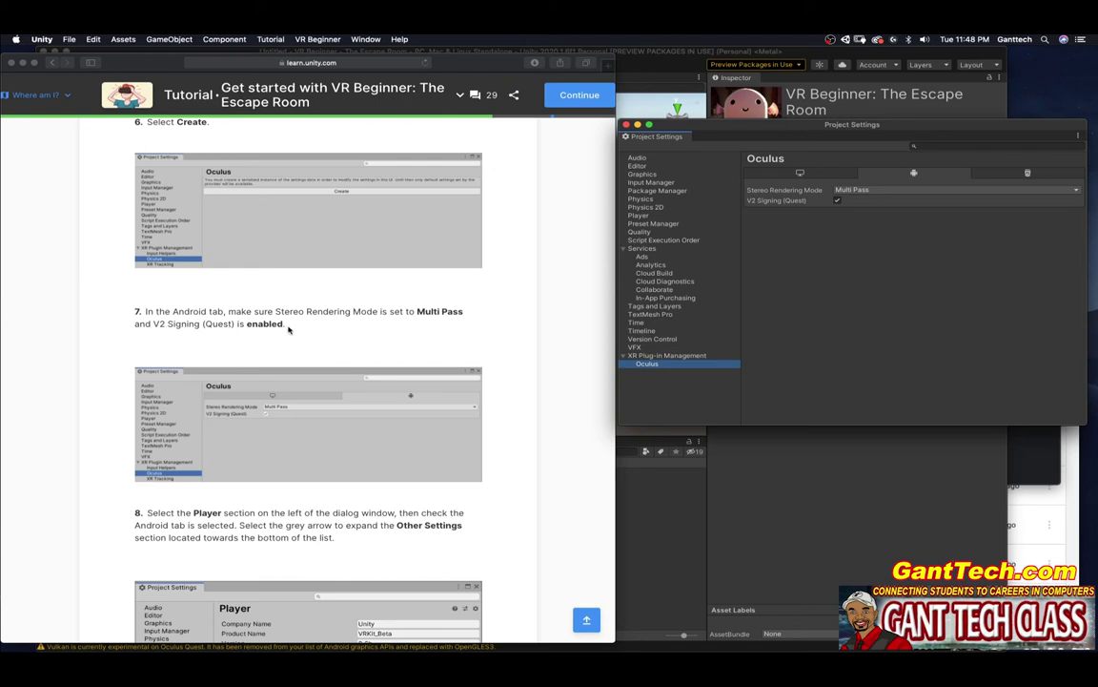
# - Choose Multi Pass as Android's Stereo Rendering Mode in the Oculus settings and read the tutorial's instruction about the Player section
pyautogui.click(875, 190)
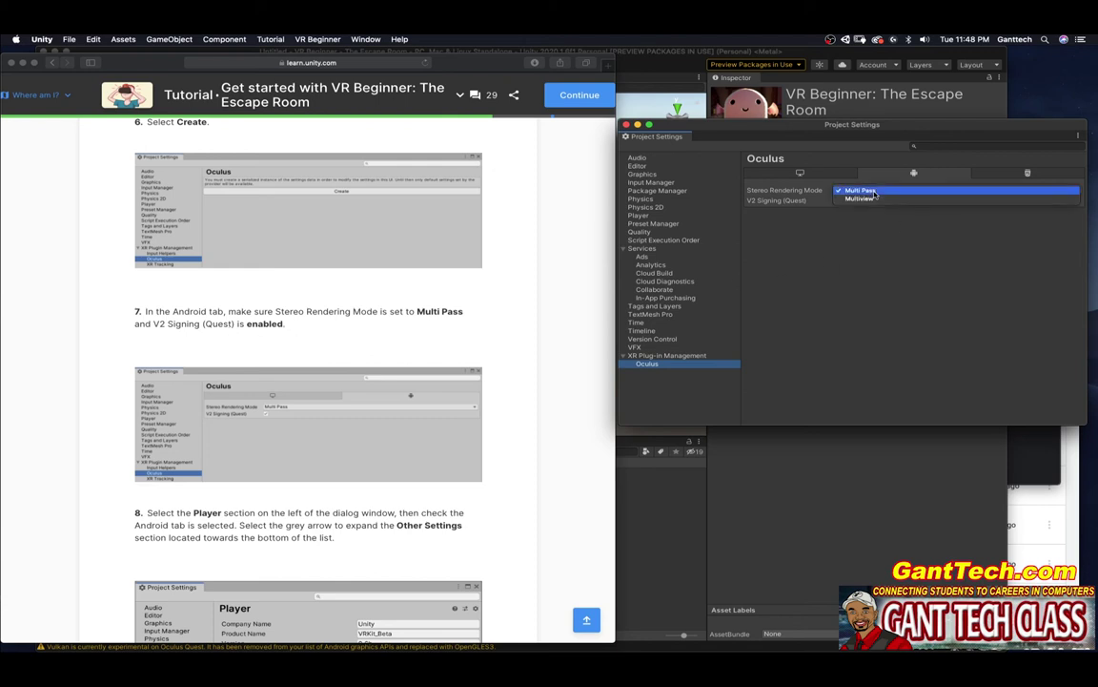
pyautogui.click(874, 191)
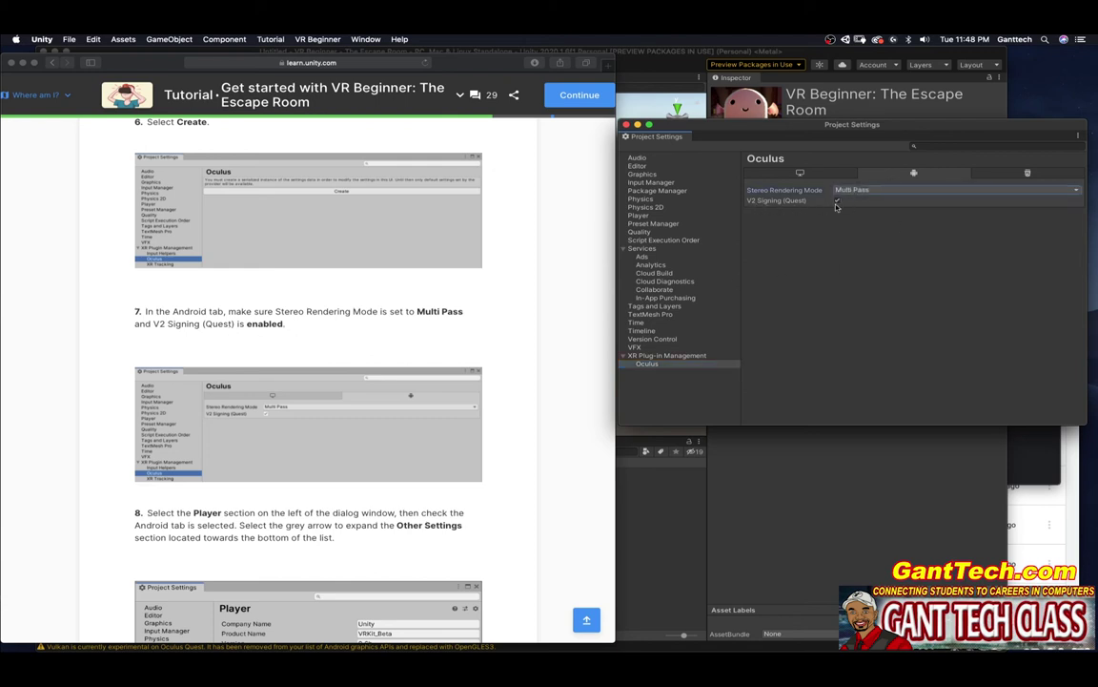
pyautogui.click(602, 476)
pyautogui.scroll(-5, 603, 477)
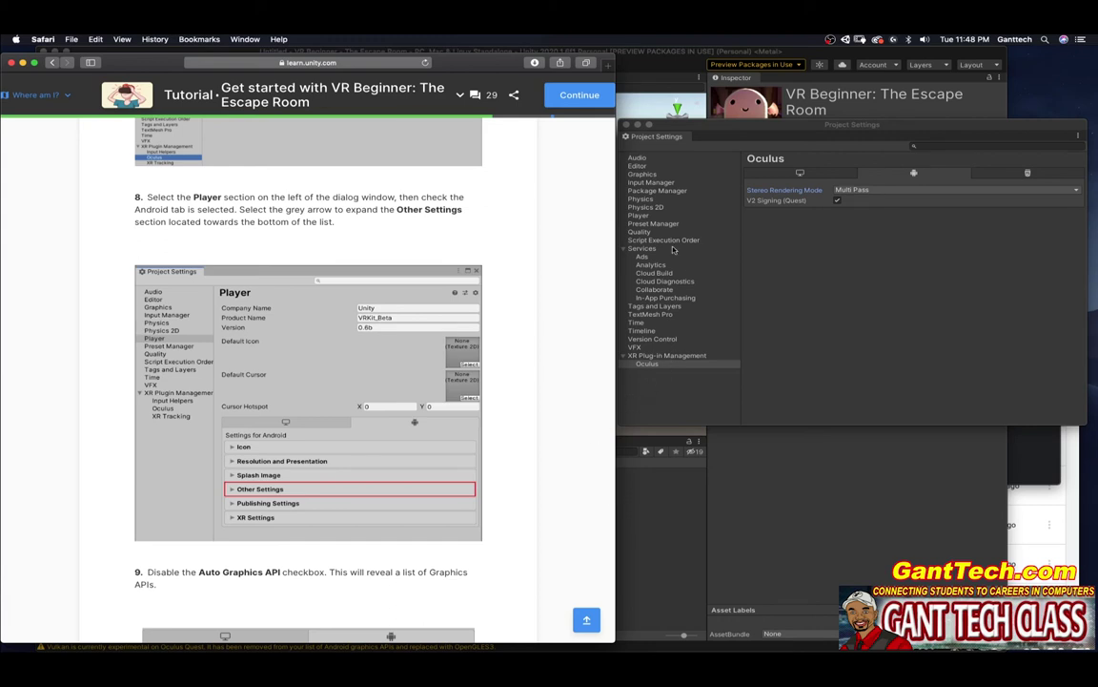
# - Open the Player settings for Android, enlarge the Project Settings window and look through the Other Settings section
pyautogui.click(637, 215)
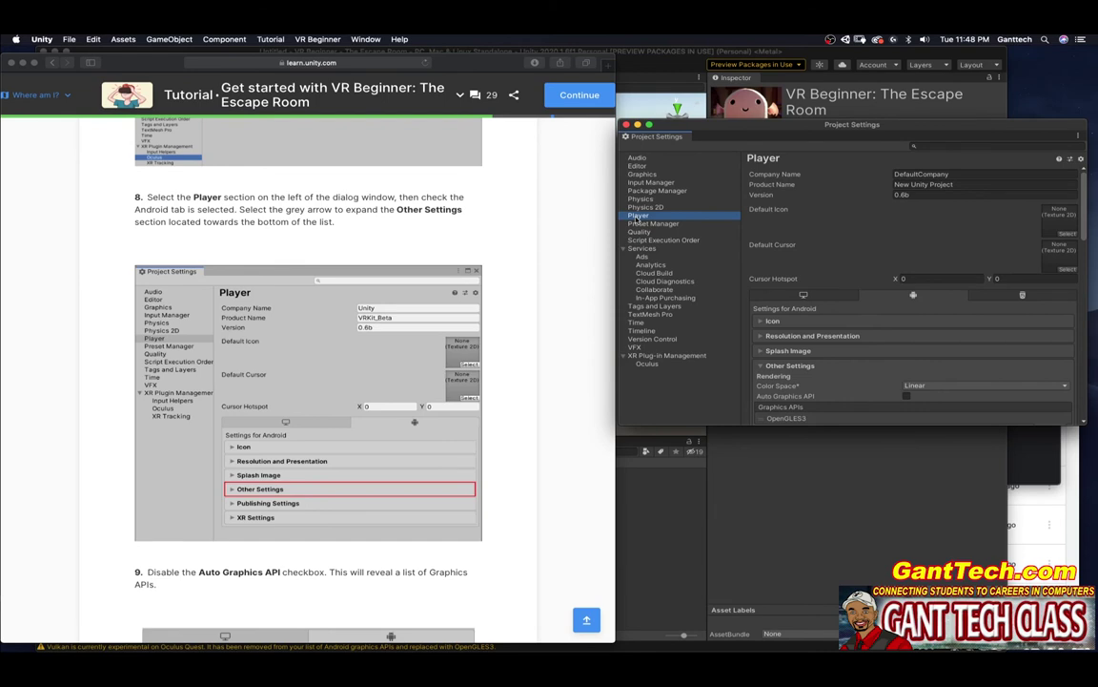
pyautogui.click(807, 295)
pyautogui.click(912, 297)
pyautogui.scroll(-5, 1085, 215)
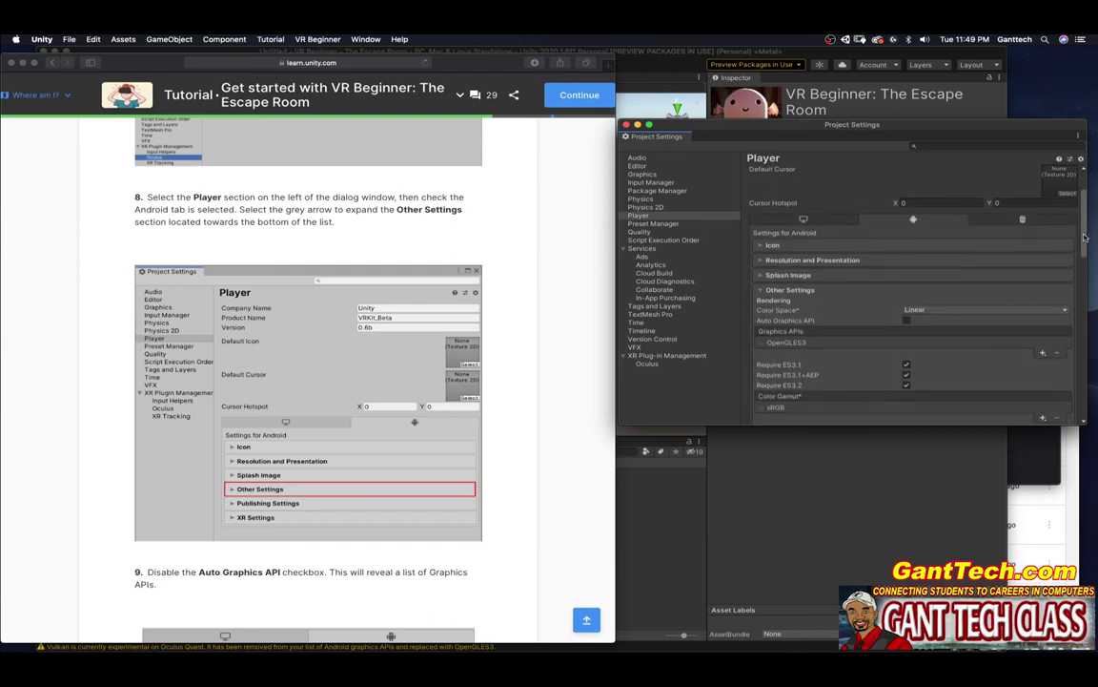
pyautogui.moveTo(1023, 421); pyautogui.dragTo(1023, 613)
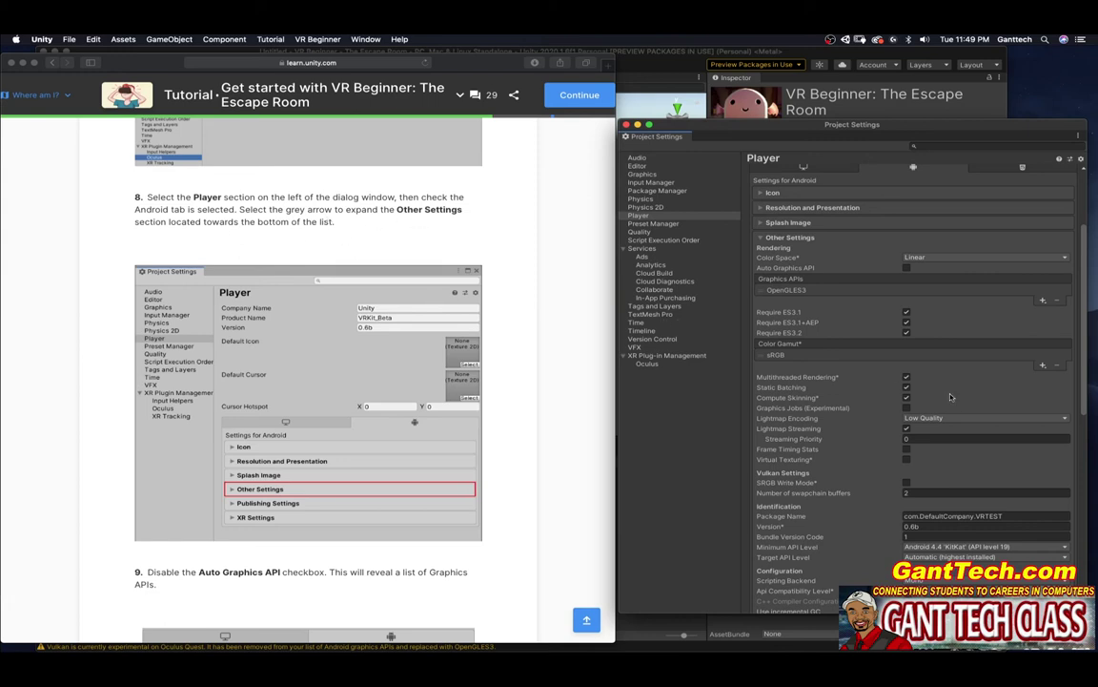
pyautogui.scroll(-1, 1082, 349)
pyautogui.moveTo(1082, 349); pyautogui.dragTo(1090, 567)
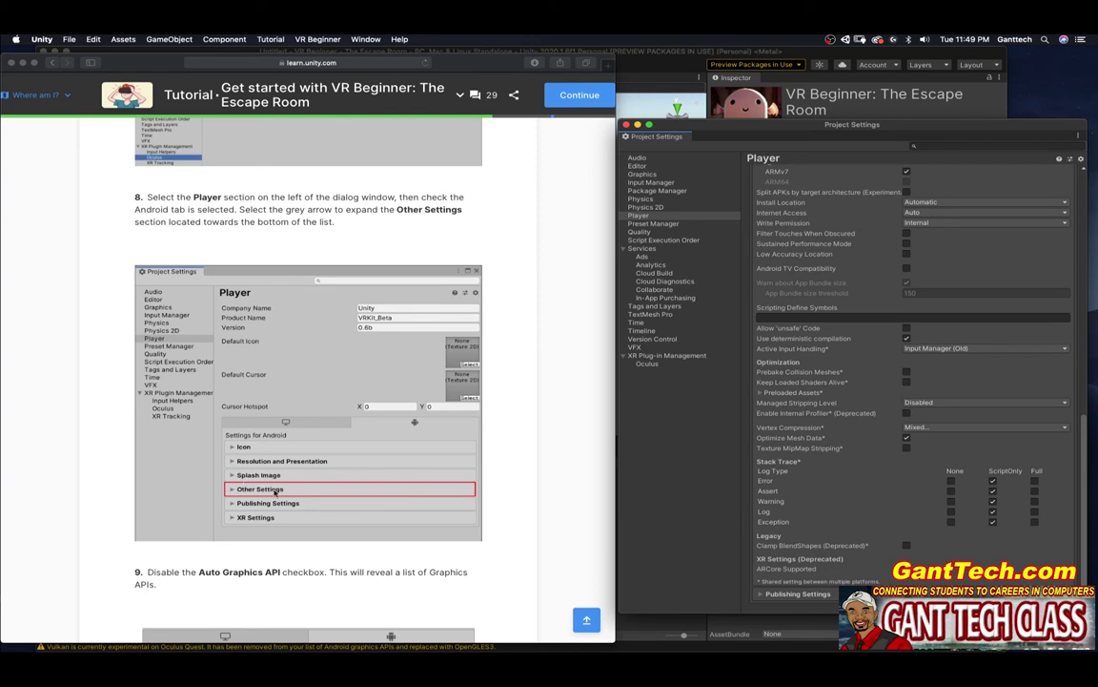
# - Collapse and re-expand the Other Settings section in the Android Player settings
pyautogui.scroll(15, 858, 333)
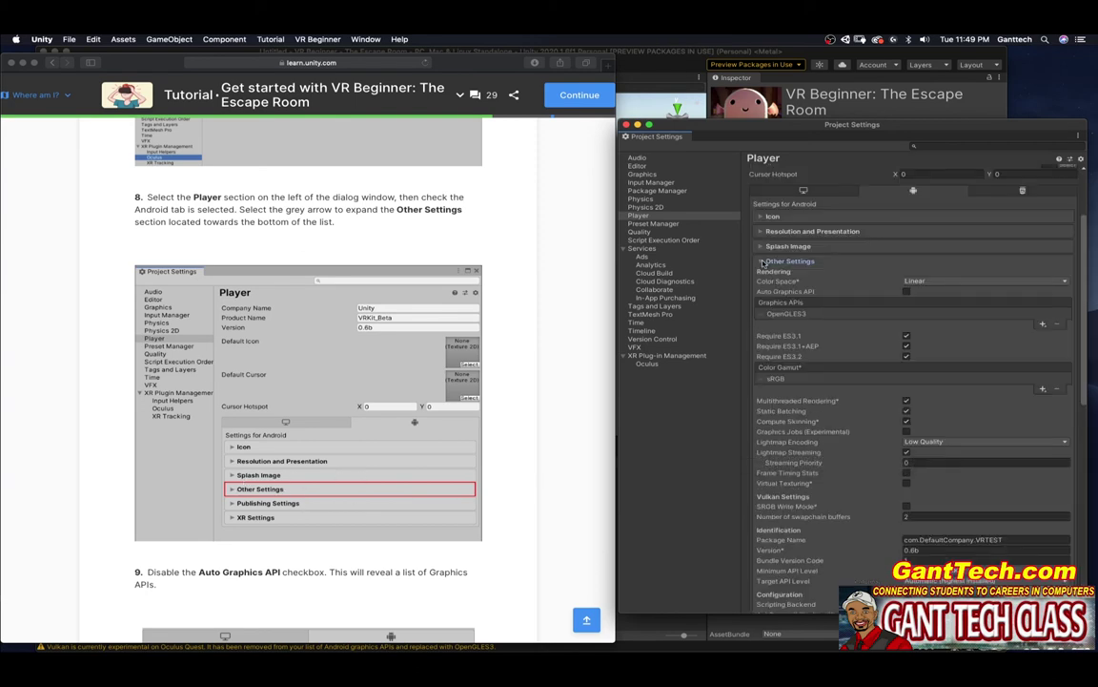
pyautogui.click(777, 367)
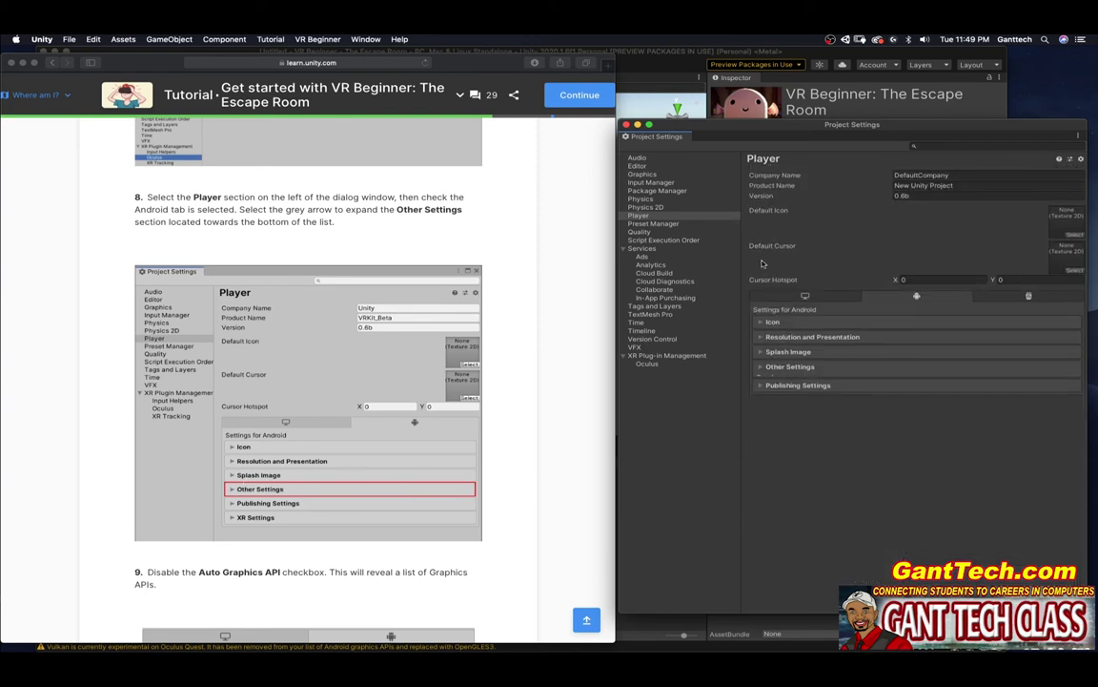
pyautogui.click(761, 368)
pyautogui.click(760, 368)
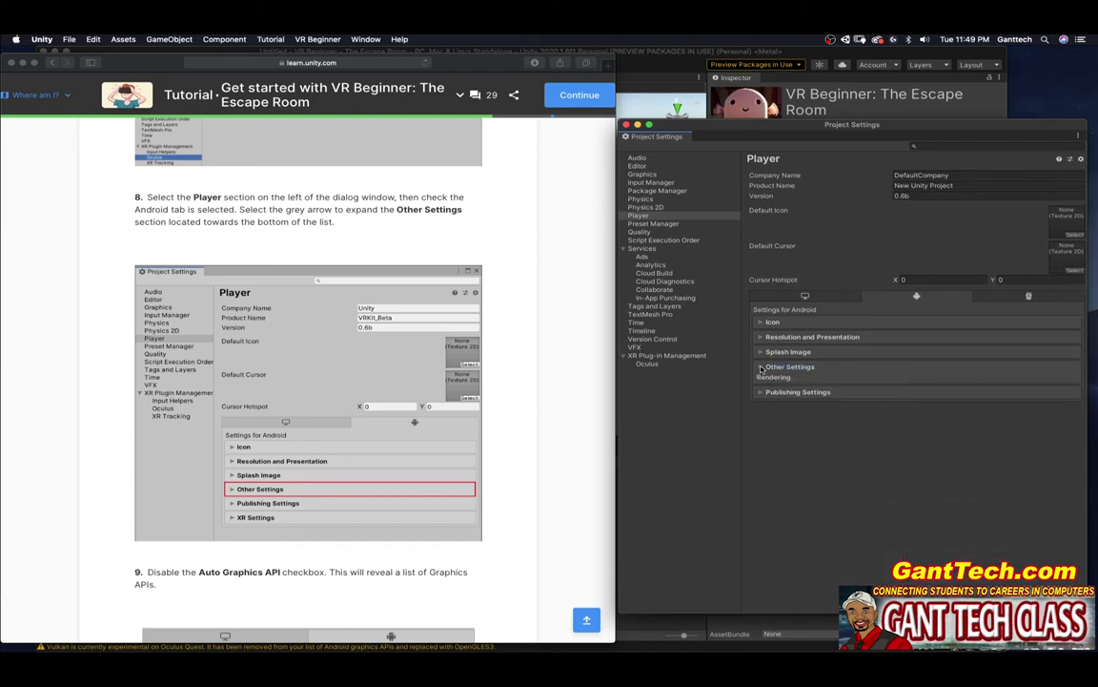
pyautogui.click(761, 368)
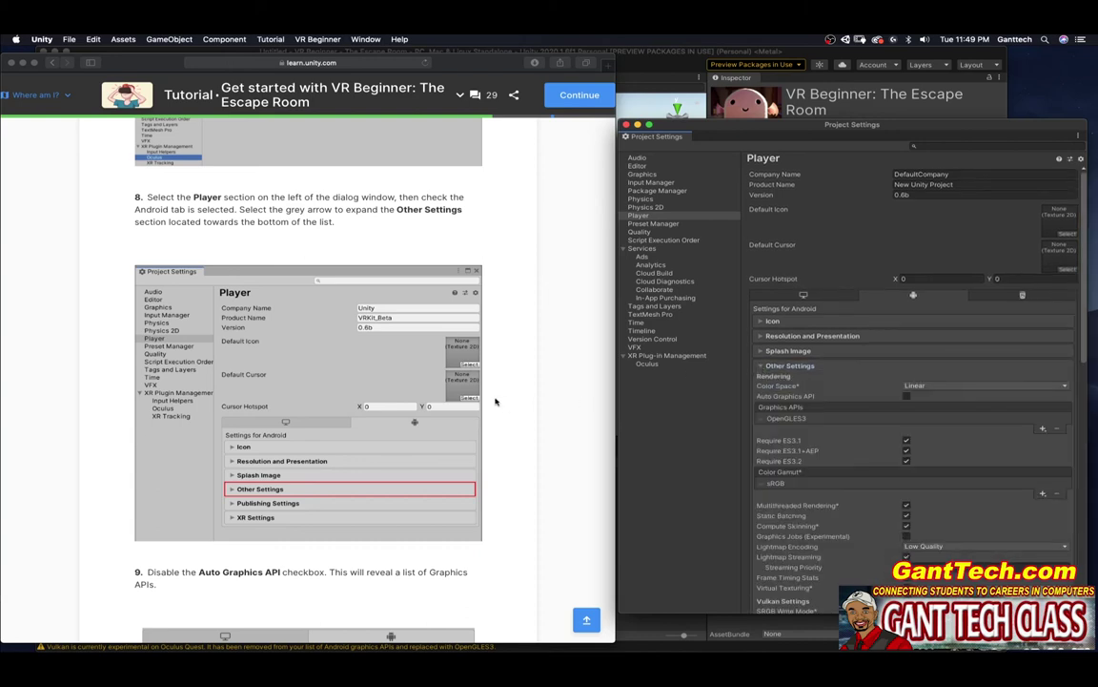
# - Follow the tutorial's Graphics API instructions and add Vulkan to the Android Graphics APIs list
pyautogui.click(448, 363)
pyautogui.scroll(-5, 448, 363)
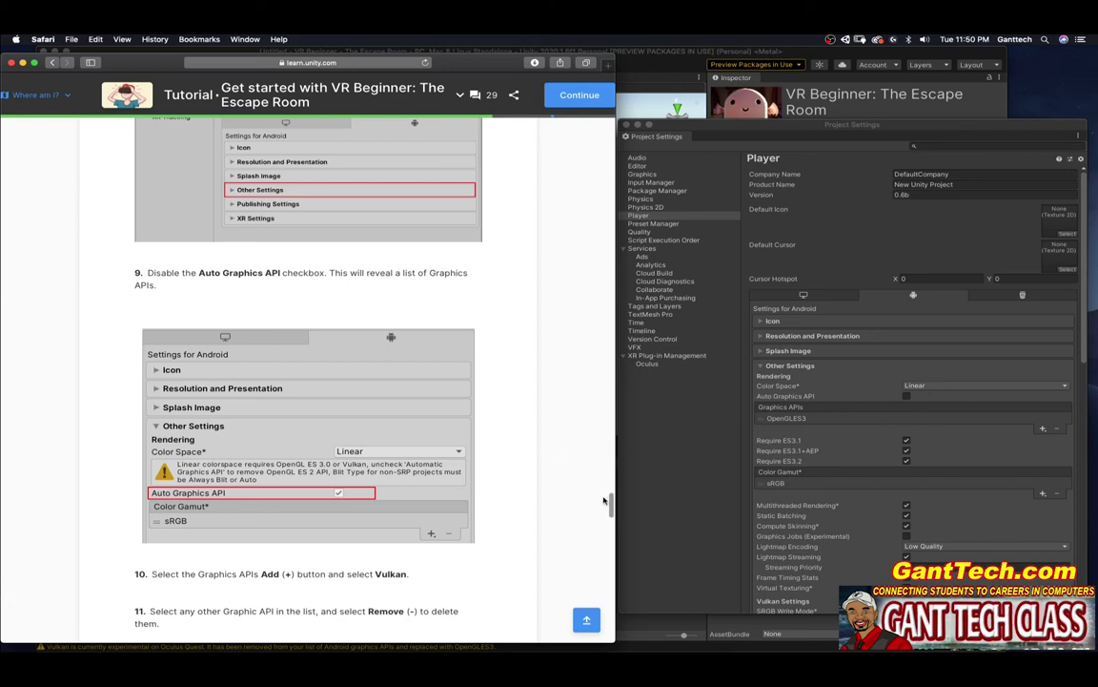
pyautogui.scroll(-5, 563, 495)
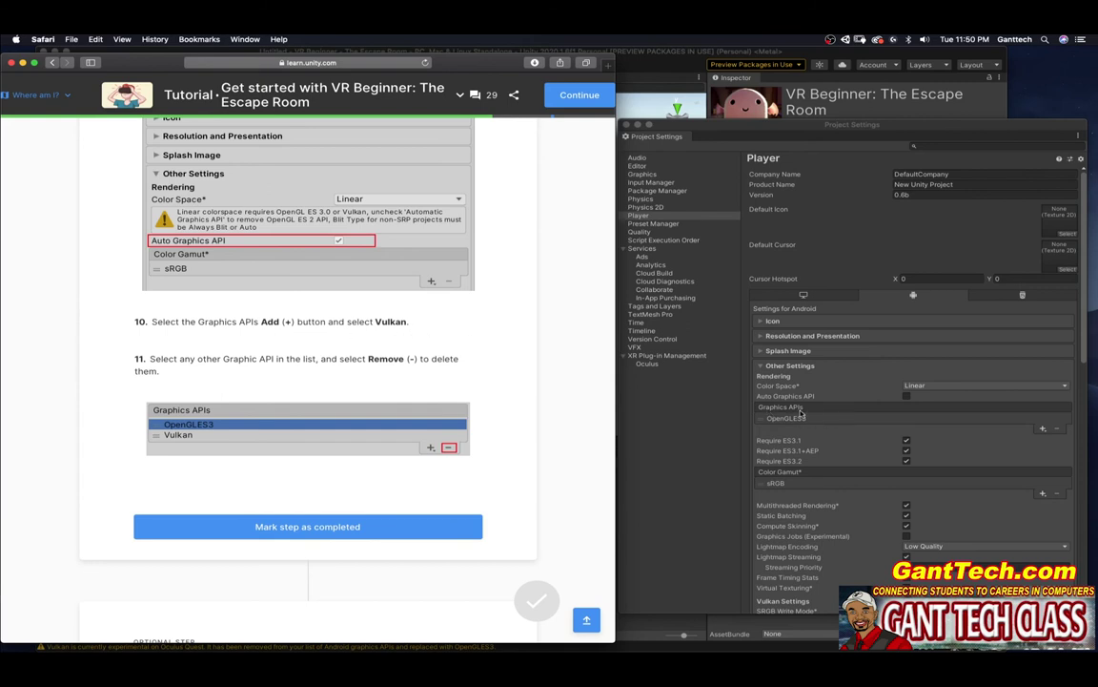
pyautogui.click(1043, 429)
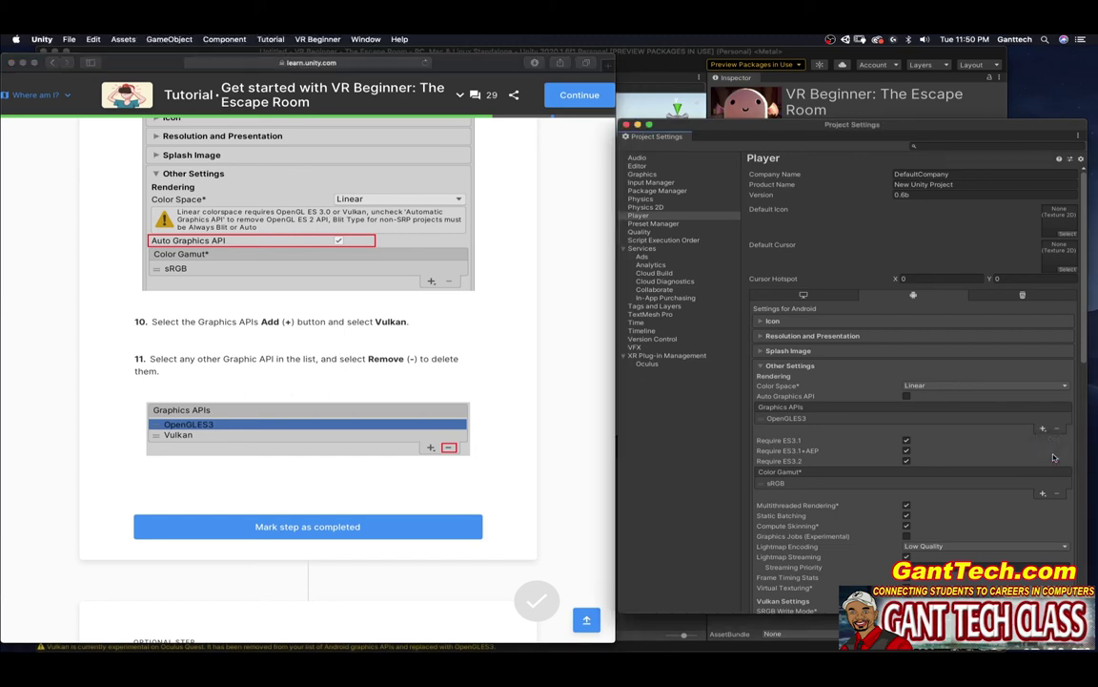
pyautogui.click(1058, 454)
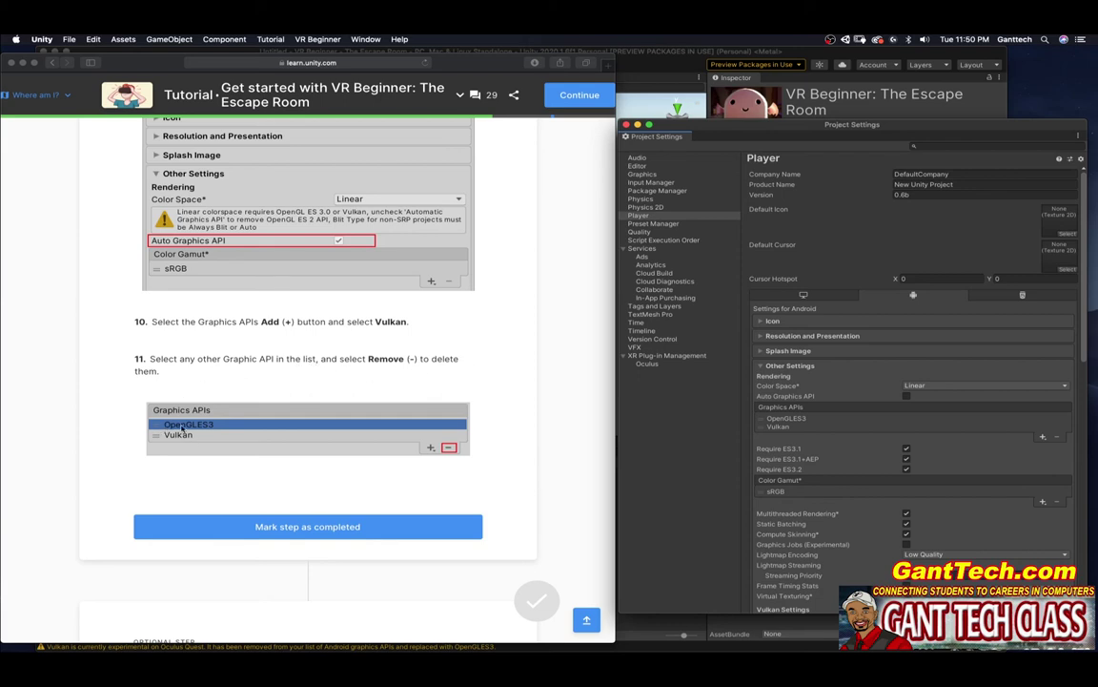
# - Remove OpenGLES3 from the Android Graphics APIs and mark the tutorial's current step as completed
pyautogui.click(794, 420)
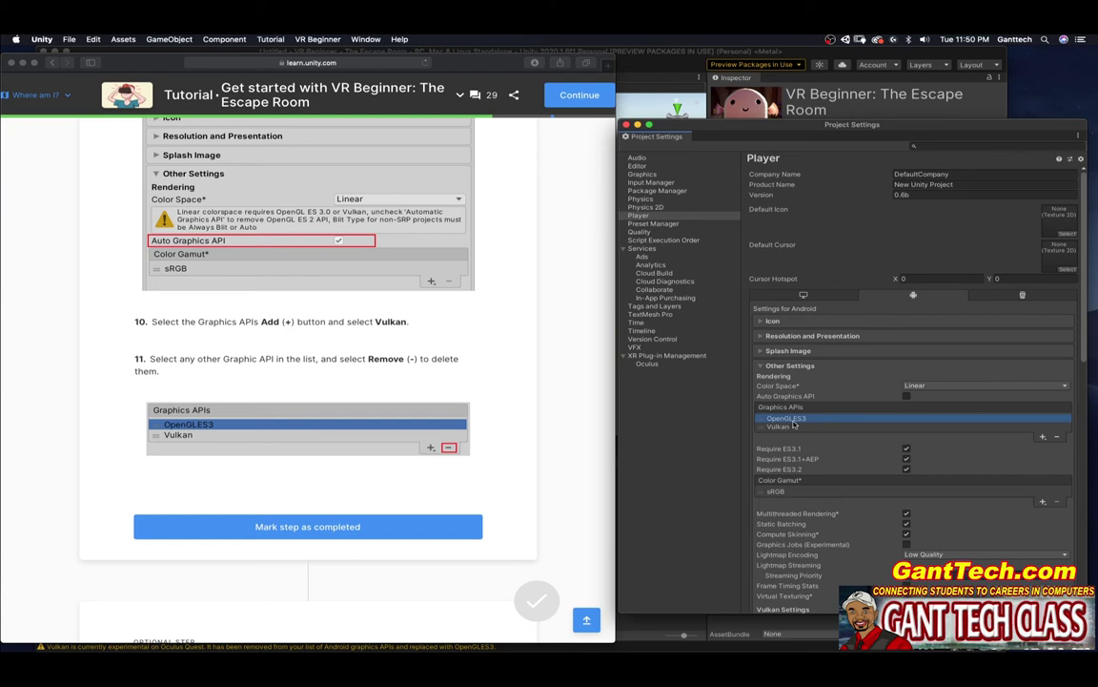
pyautogui.click(1056, 436)
pyautogui.click(333, 527)
pyautogui.click(332, 527)
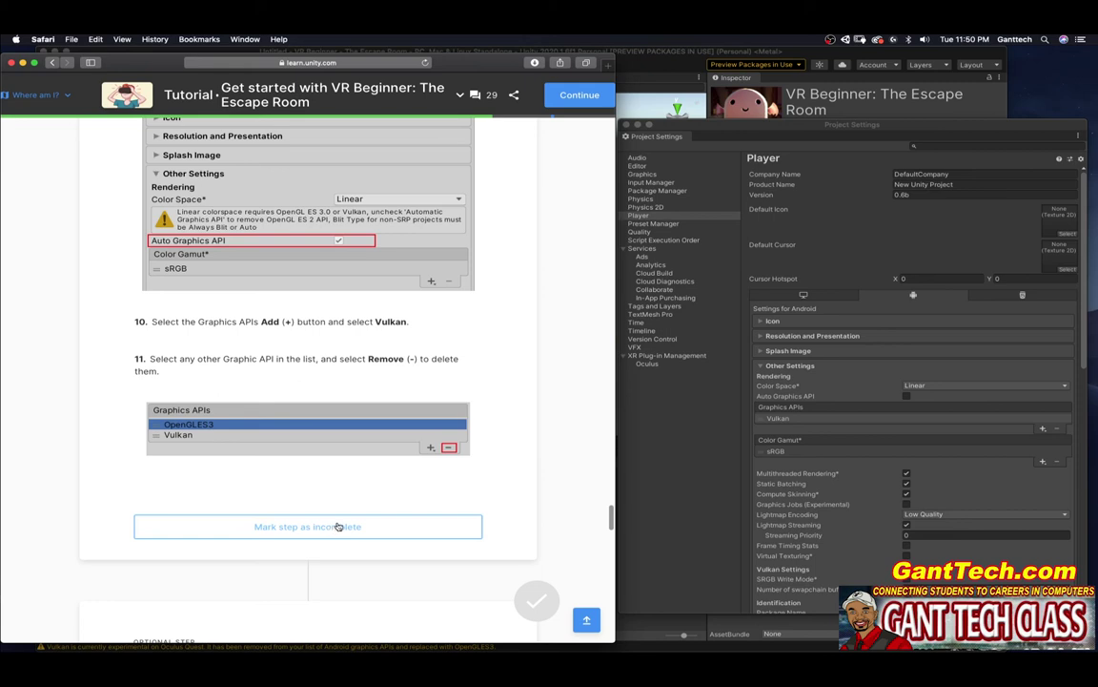
# - Read the tutorial's Oculus Quest Build Settings instructions, close Project Settings and place the Build Settings window beside the tutorial
pyautogui.scroll(-5, 486, 469)
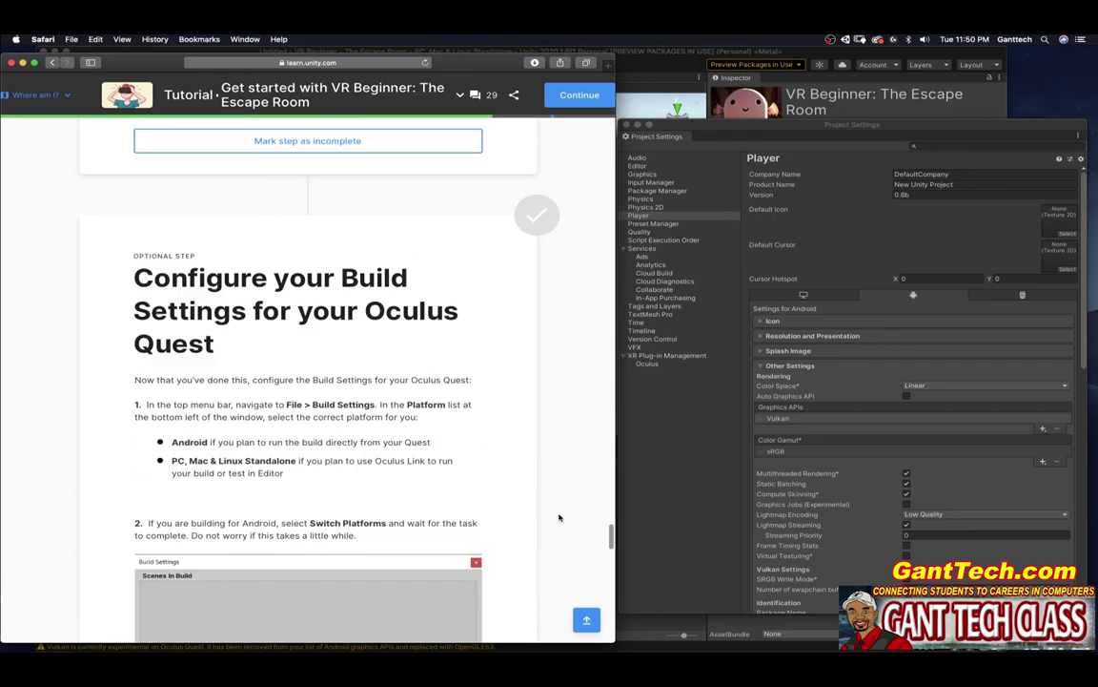
pyautogui.scroll(-3, 204, 280)
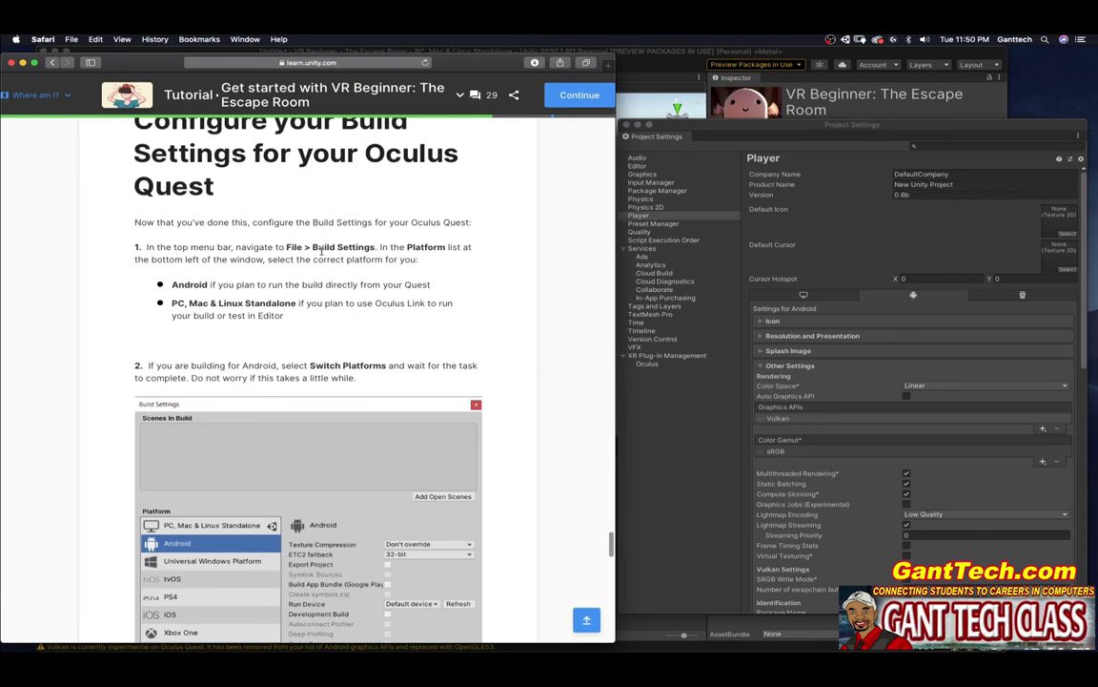
pyautogui.click(662, 131)
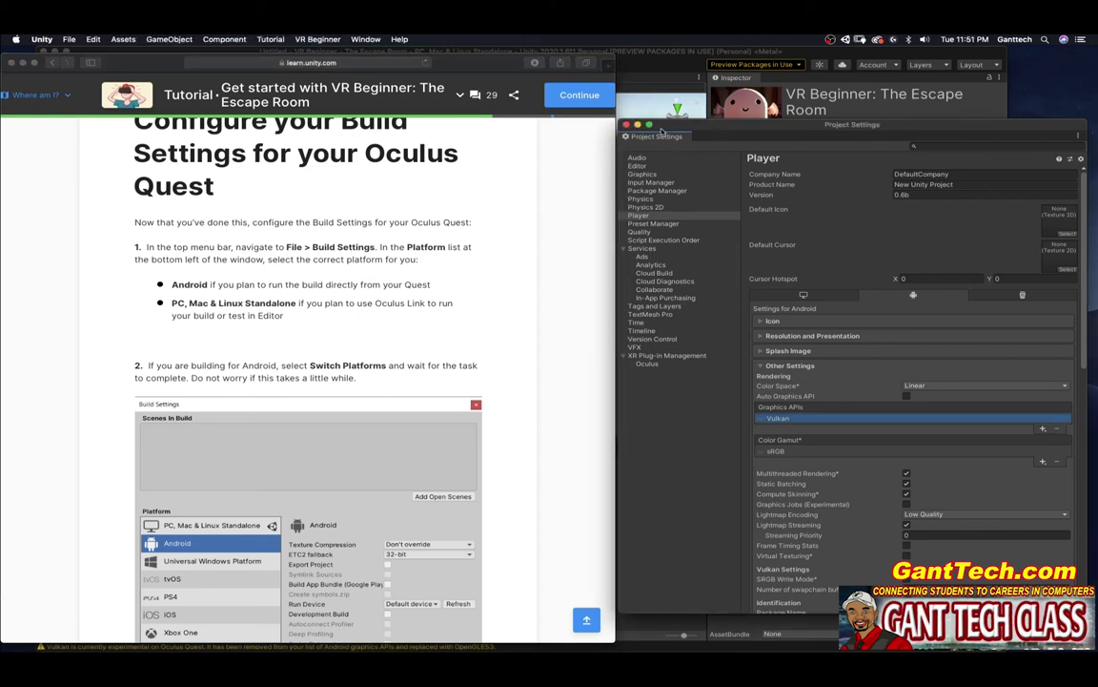
pyautogui.click(626, 124)
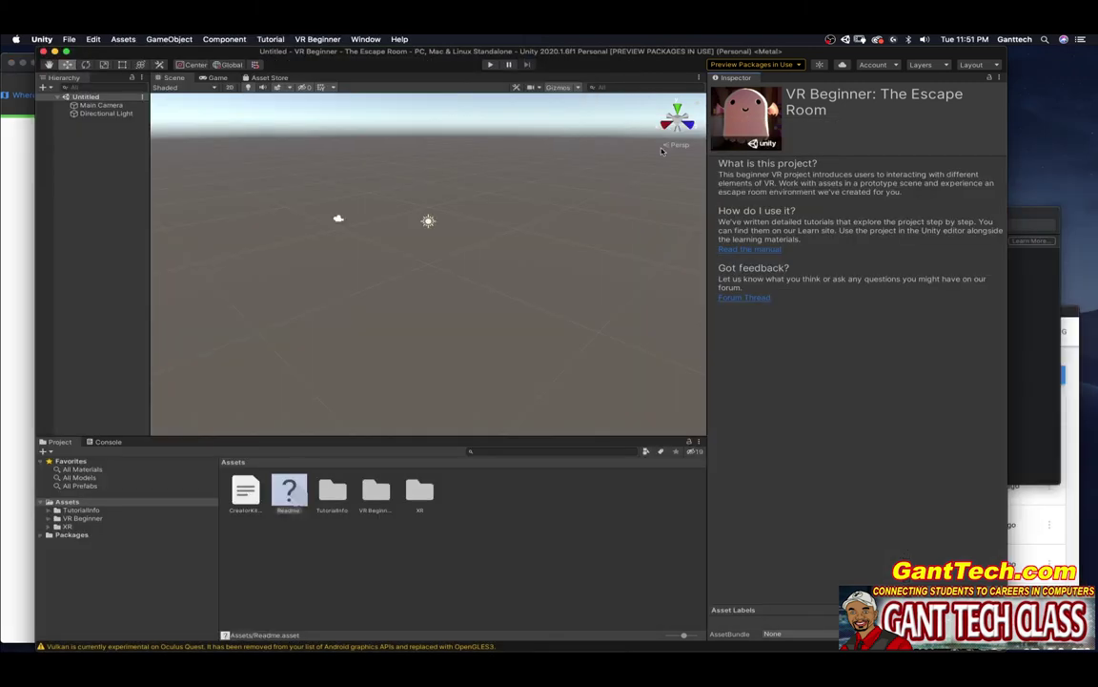
pyautogui.click(69, 39)
pyautogui.click(92, 139)
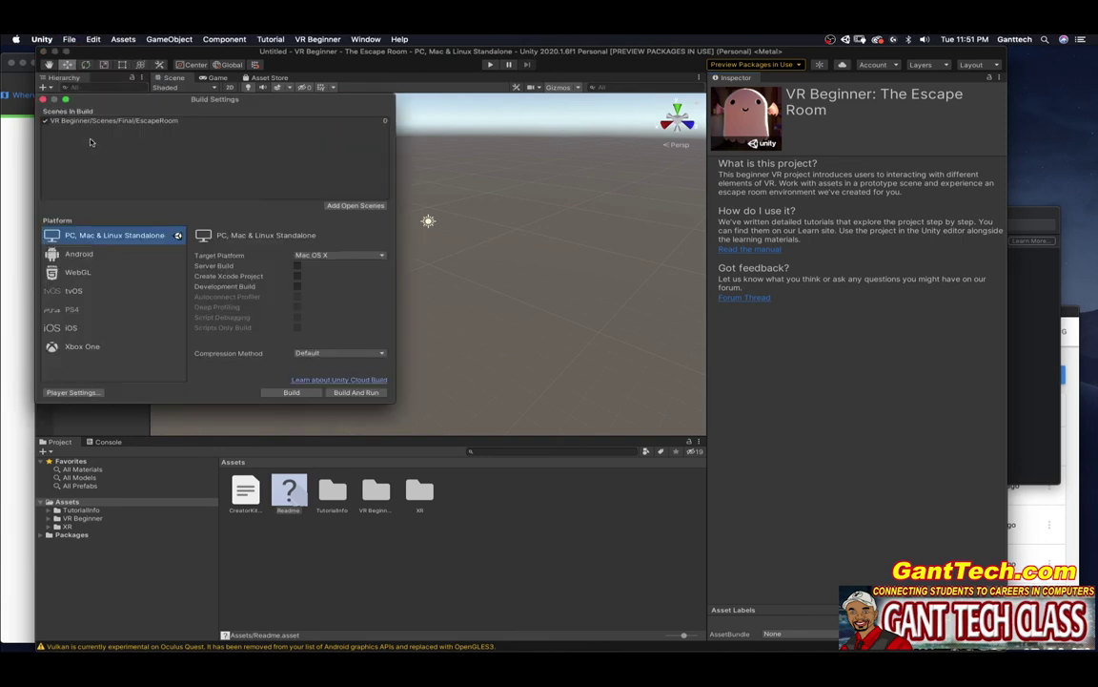
pyautogui.moveTo(110, 103); pyautogui.dragTo(806, 134)
pyautogui.press('super+Tab')
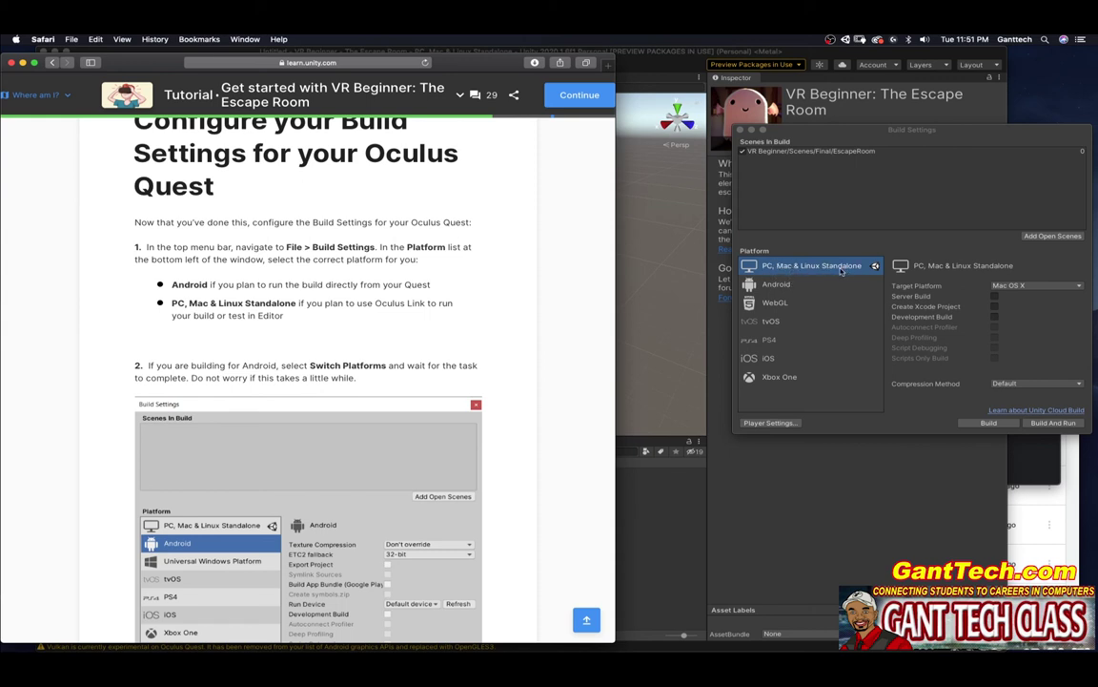
# - Compare the Android and PC, Mac & Linux Standalone platforms in Build Settings, ending with Android selected
pyautogui.click(767, 281)
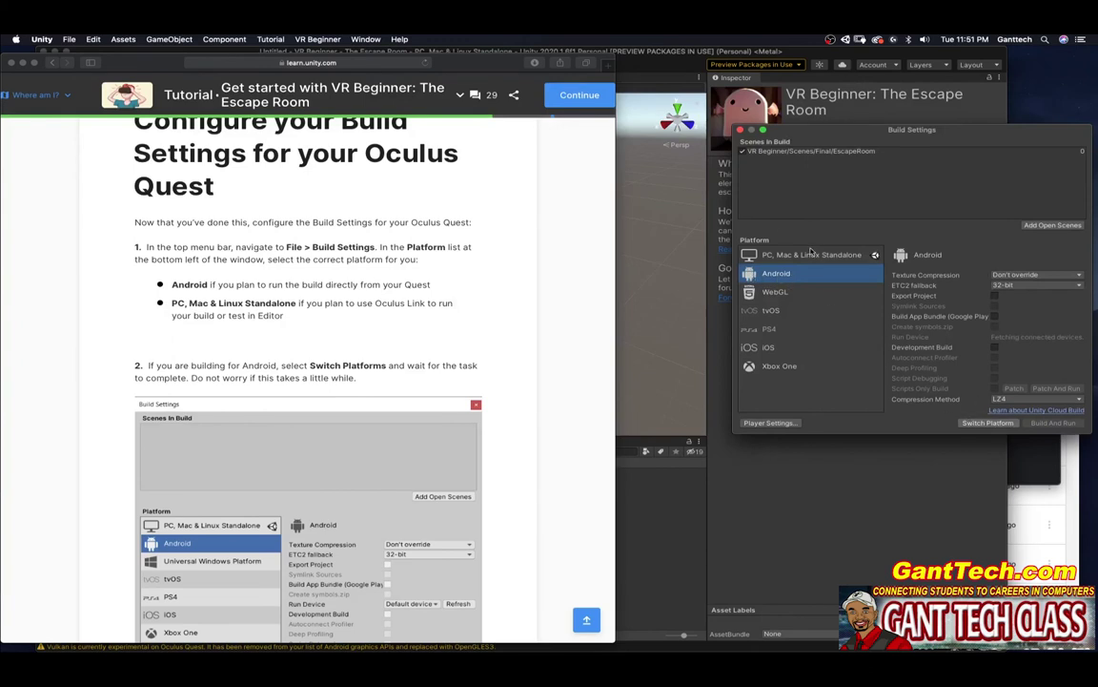
pyautogui.click(773, 259)
pyautogui.scroll(-2, 257, 312)
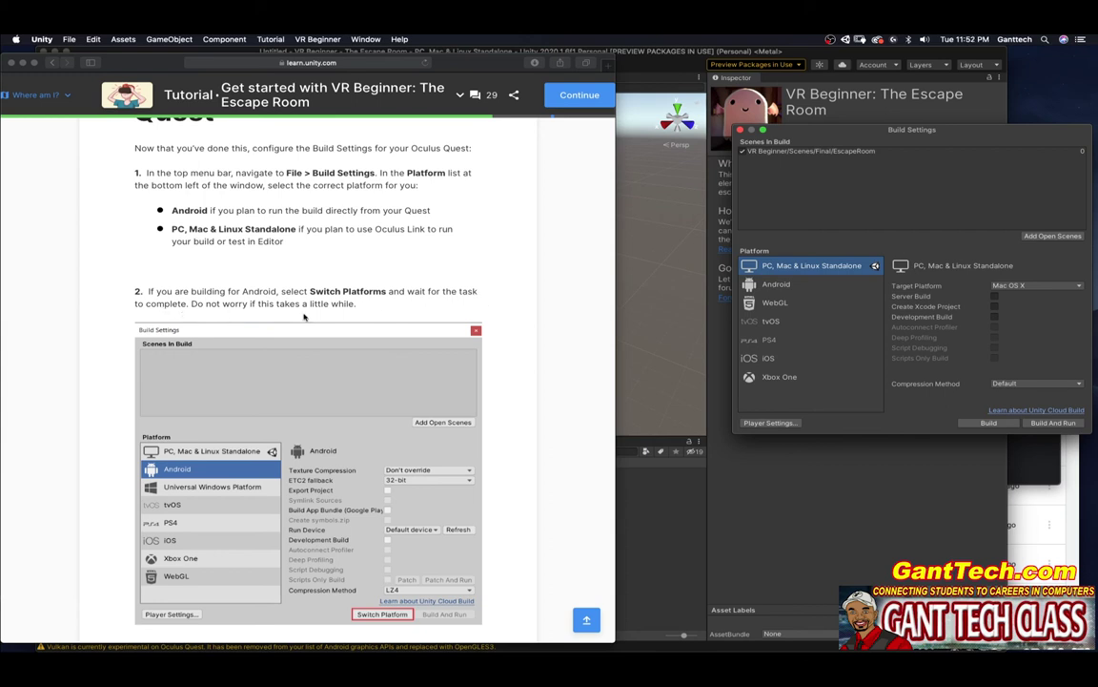
pyautogui.click(789, 279)
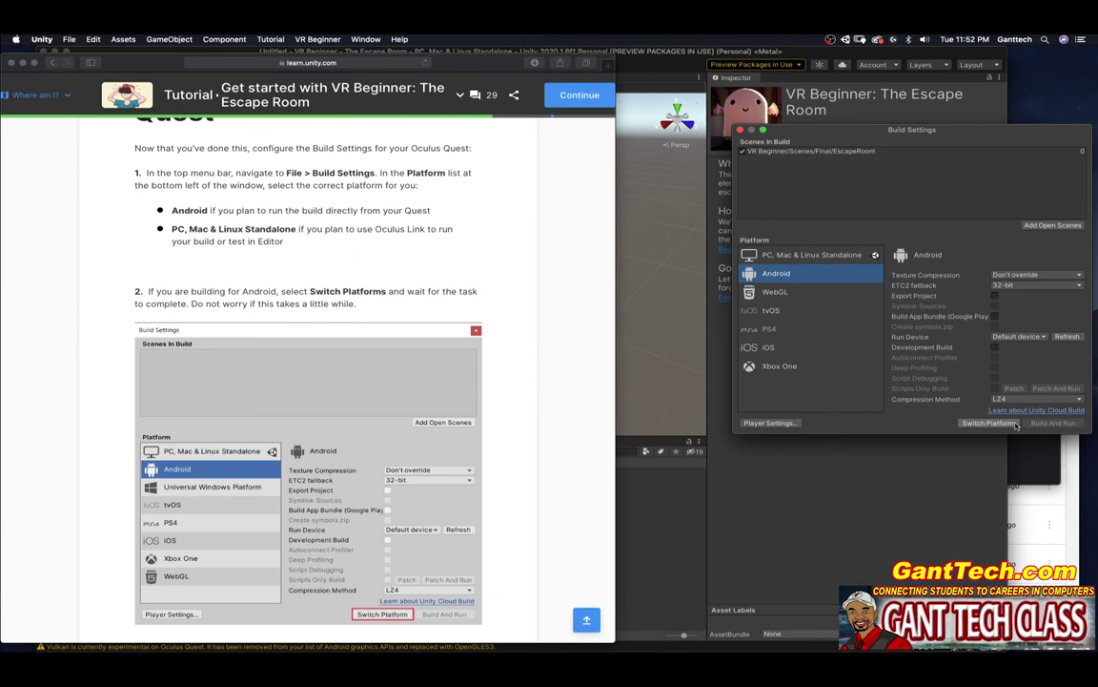
# - Follow the tutorial's instruction and set Android's Texture Compression to ASTC in Build Settings
pyautogui.scroll(-5, 476, 405)
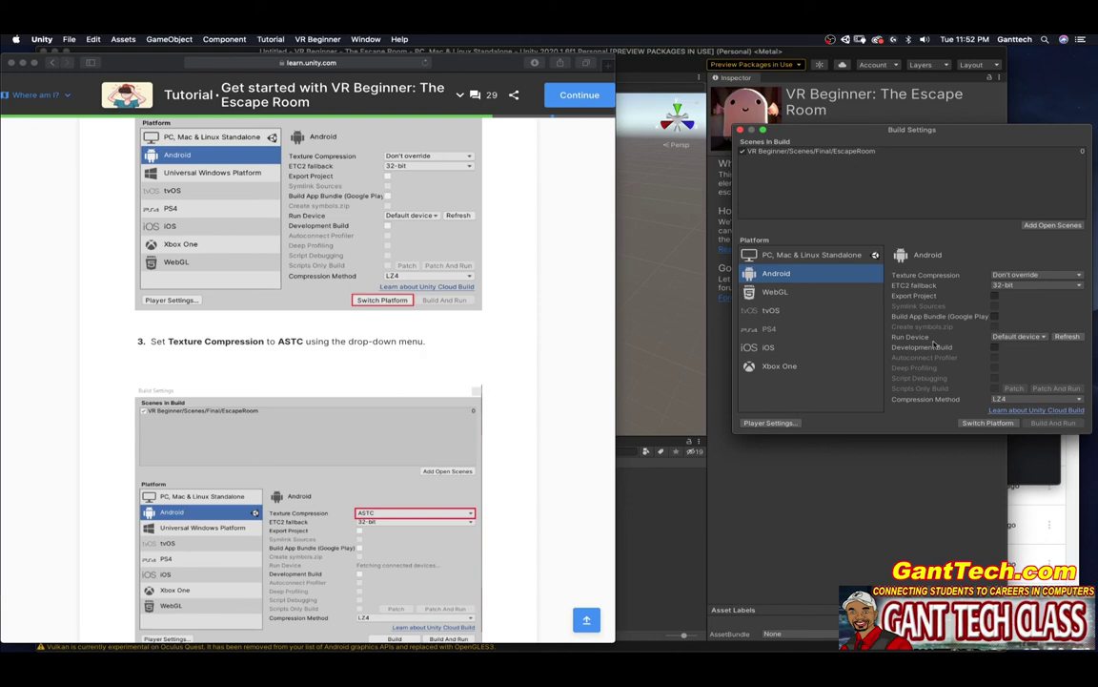
pyautogui.click(1023, 275)
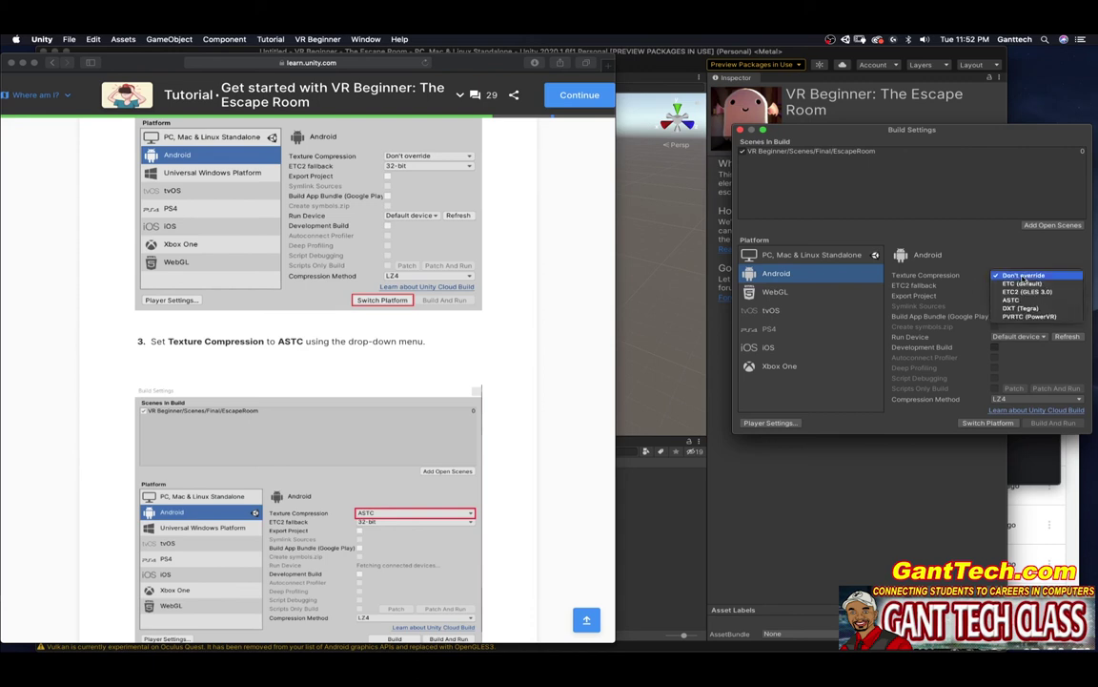
pyautogui.click(1010, 300)
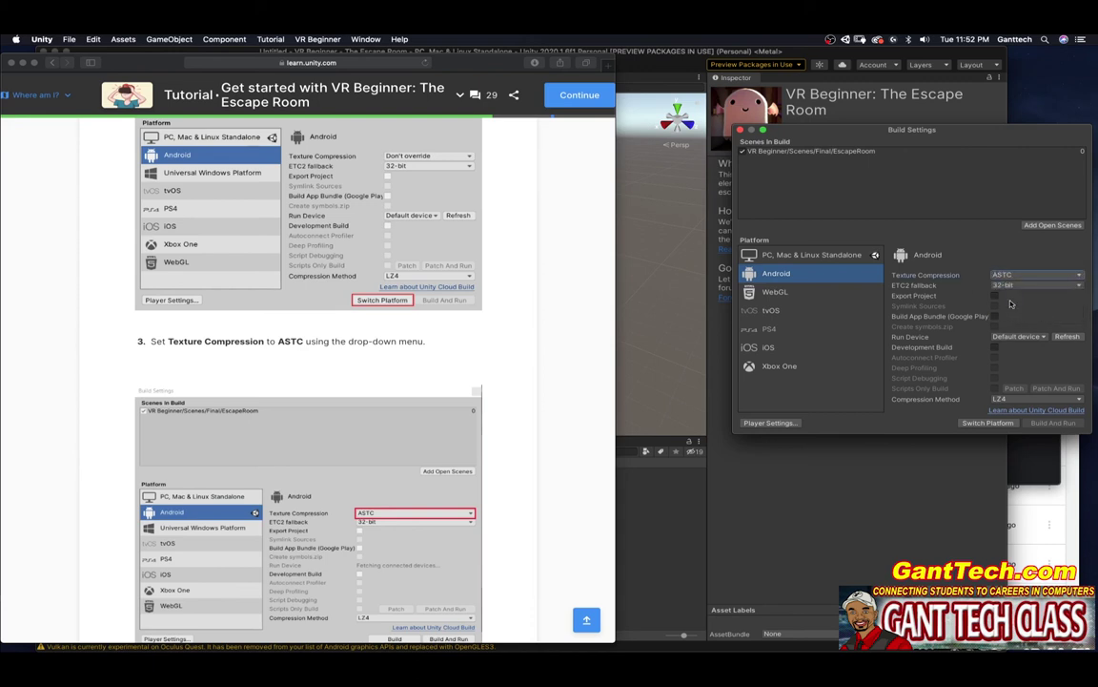
# - Highlight the tutorial's note about test build settings and mark the optional Build Settings step as completed
pyautogui.scroll(-5, 491, 397)
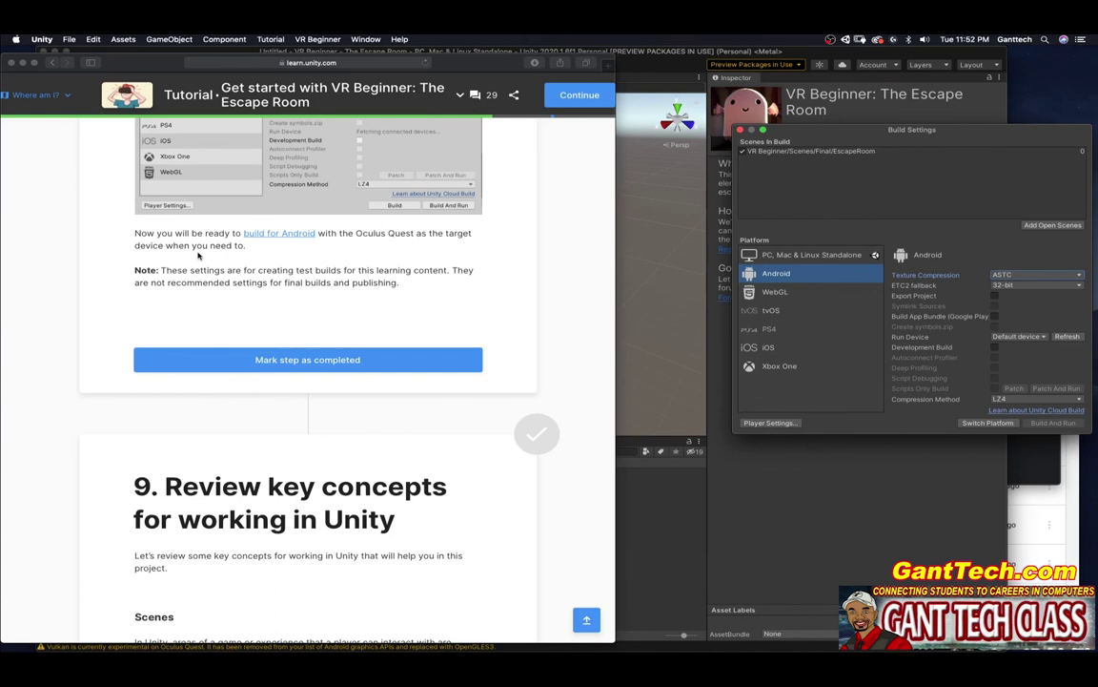
pyautogui.scroll(1, 245, 265)
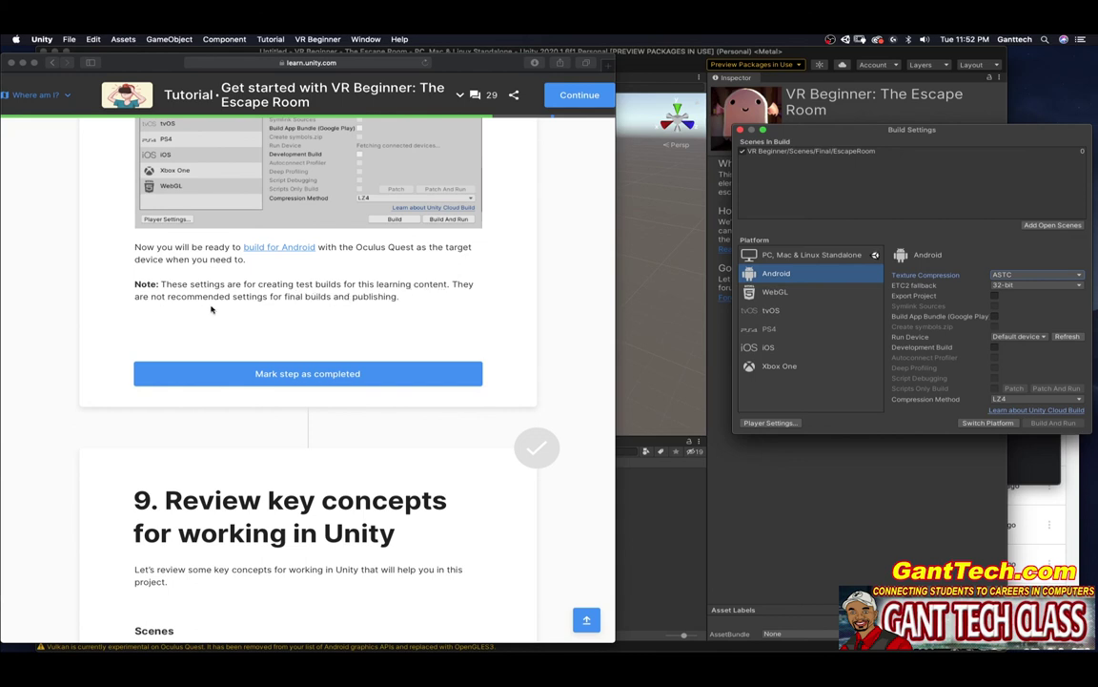
pyautogui.click(398, 296)
pyautogui.moveTo(160, 284); pyautogui.dragTo(396, 300)
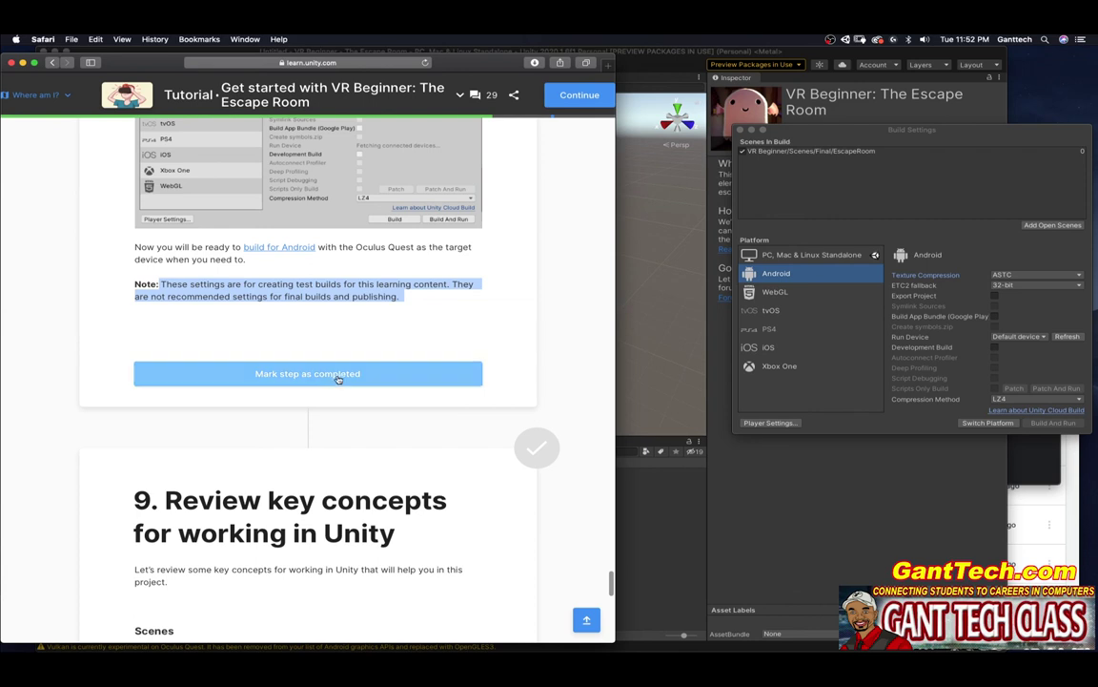
pyautogui.click(308, 374)
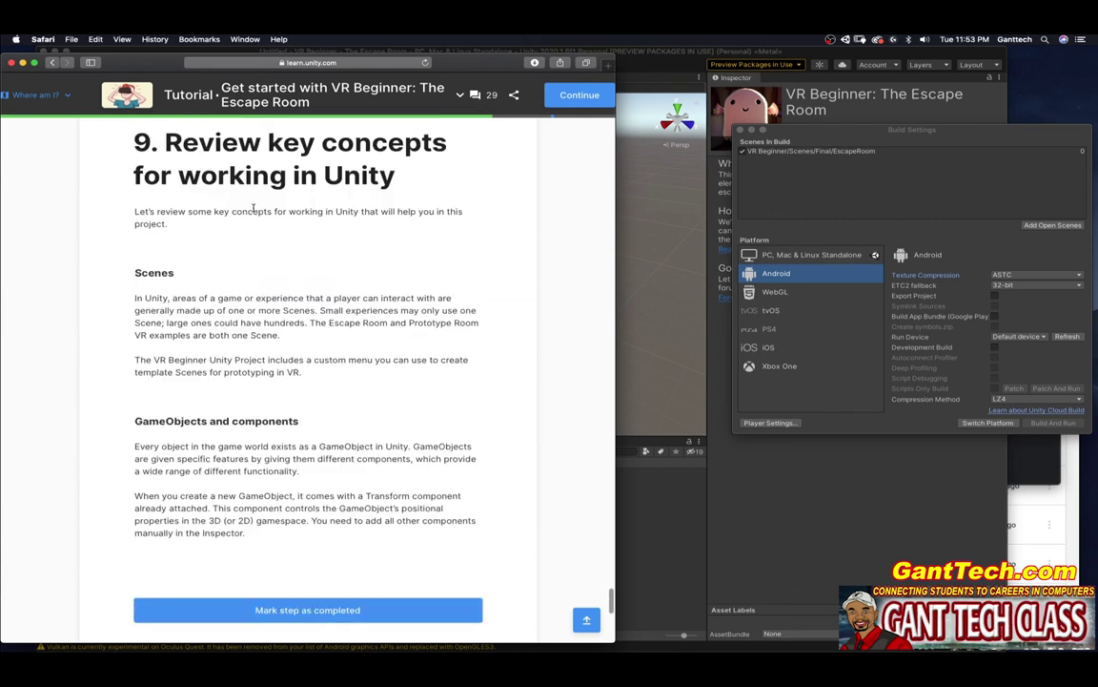
# - Return to the Build Settings window and select the PC, Mac & Linux Standalone platform
pyautogui.click(739, 130)
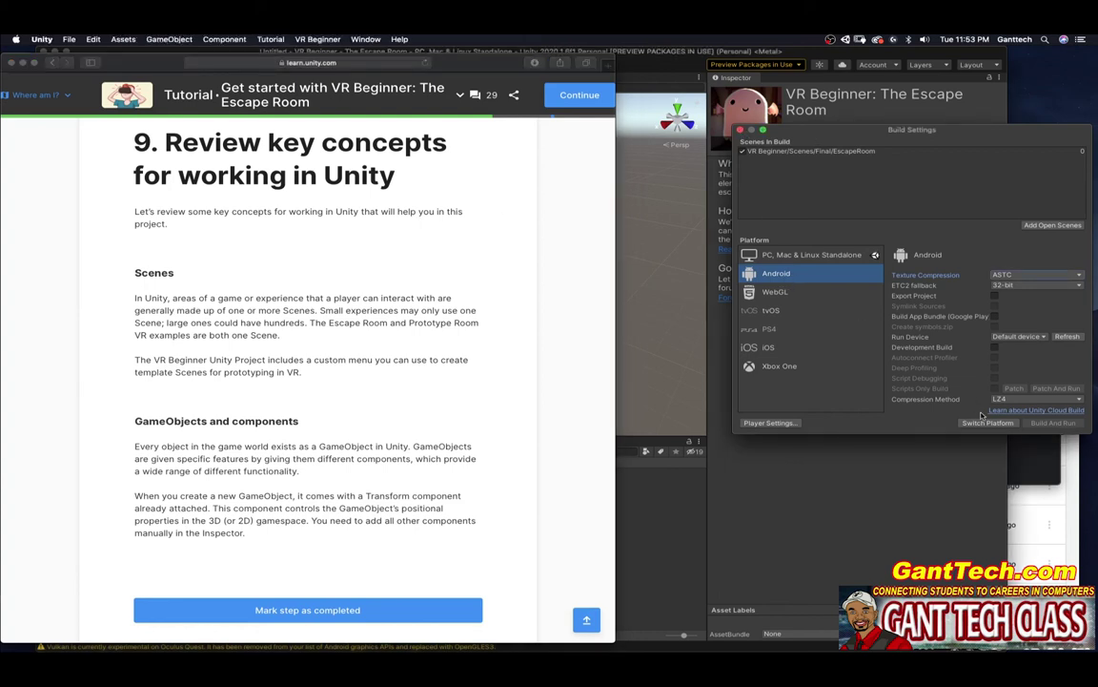
pyautogui.click(812, 257)
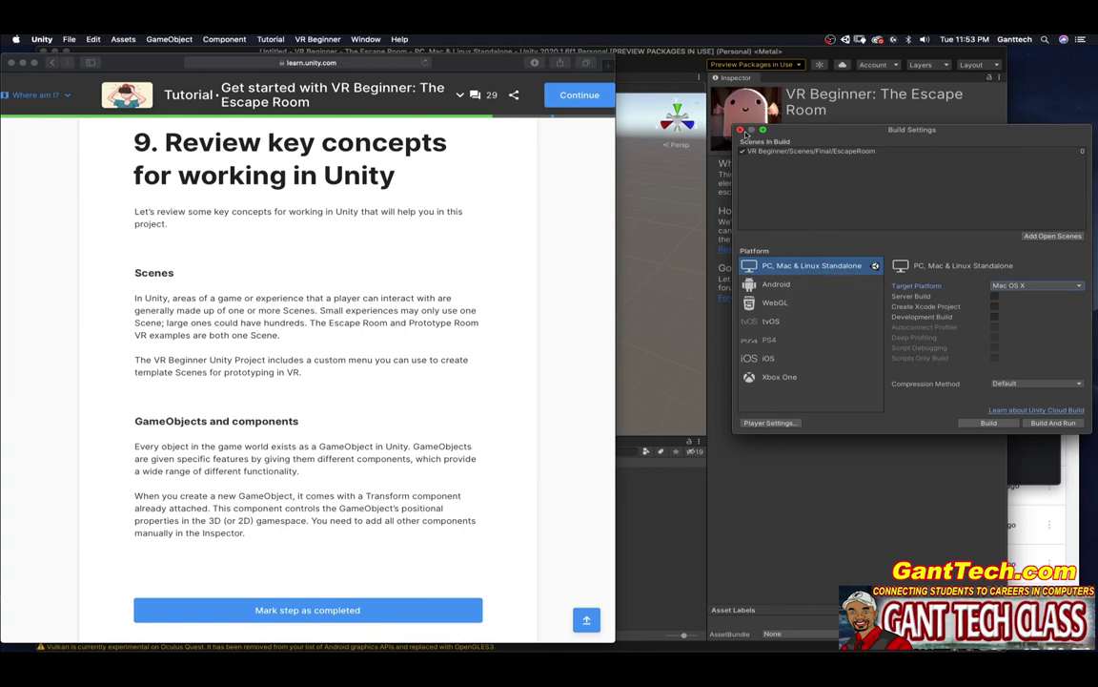
# - Close the Build Settings window and switch to Safari to read the tutorial's key concepts section on Scenes
pyautogui.click(740, 131)
pyautogui.press('super+Tab')
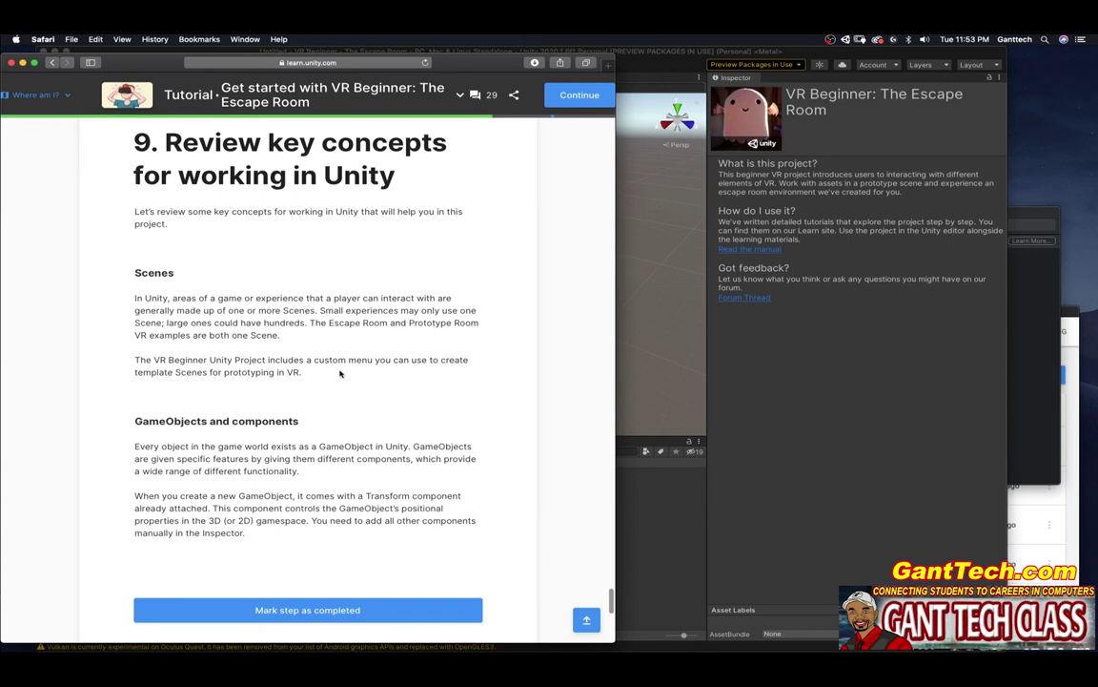
pyautogui.scroll(-1, 384, 418)
# - Switch to Unity, browse to the Final folder under VR Beginner's Scenes, and inspect the Escape Room and Prototype scene assets
pyautogui.press('super+Tab')
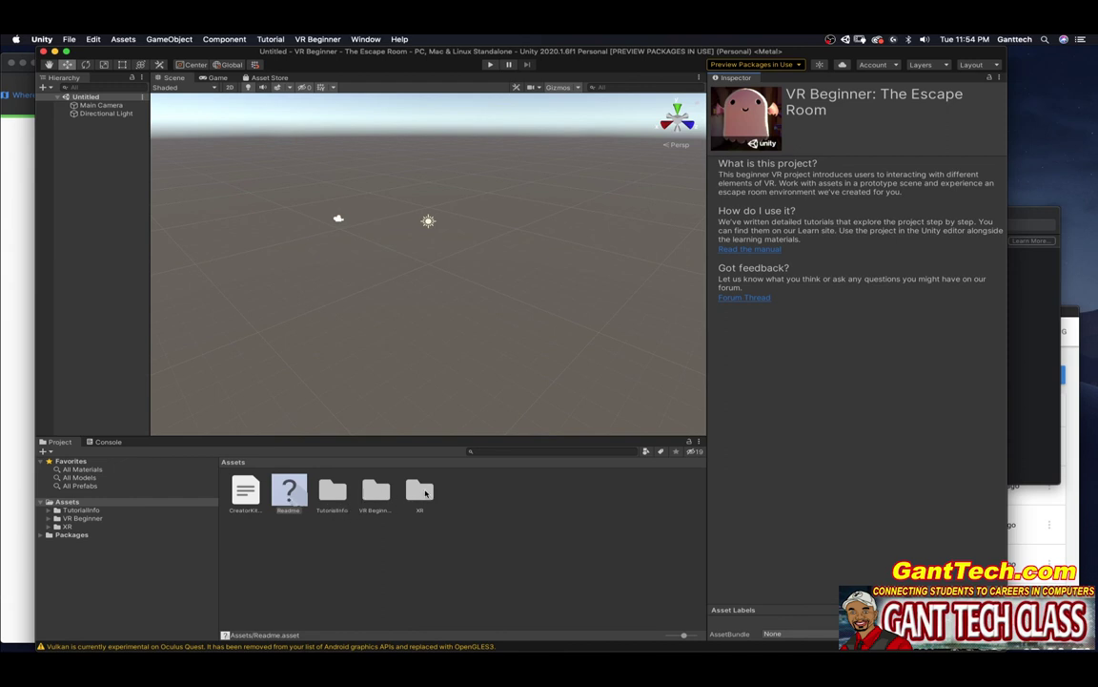
pyautogui.doubleClick(377, 492)
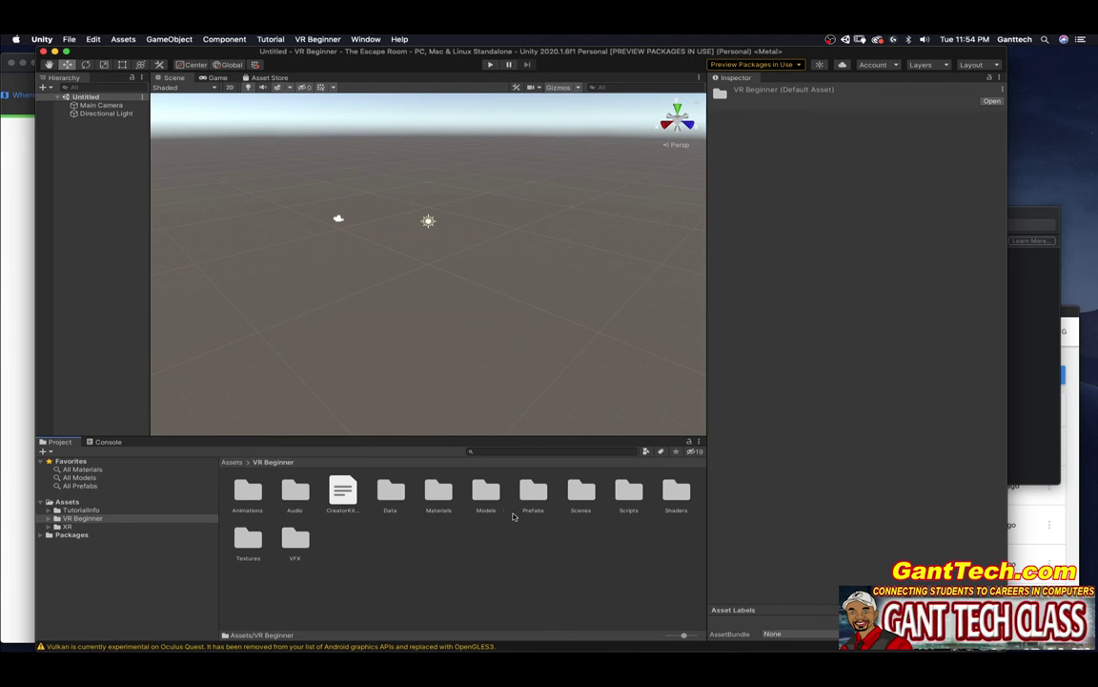
pyautogui.click(585, 494)
pyautogui.doubleClick(585, 493)
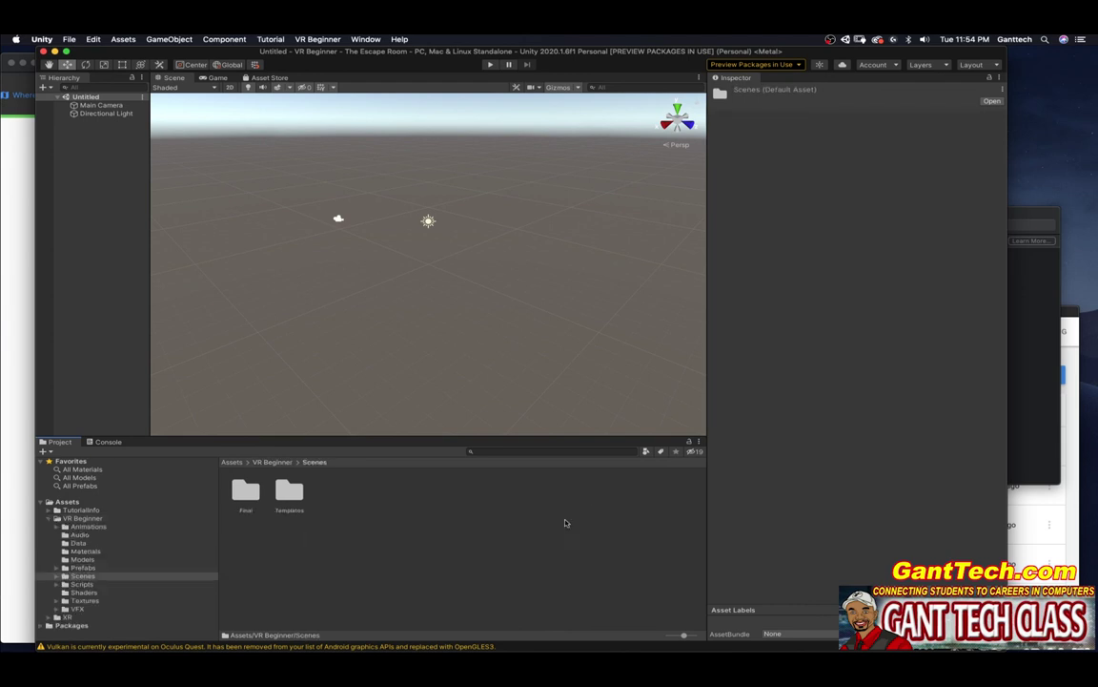
pyautogui.doubleClick(247, 490)
pyautogui.click(287, 490)
pyautogui.click(381, 492)
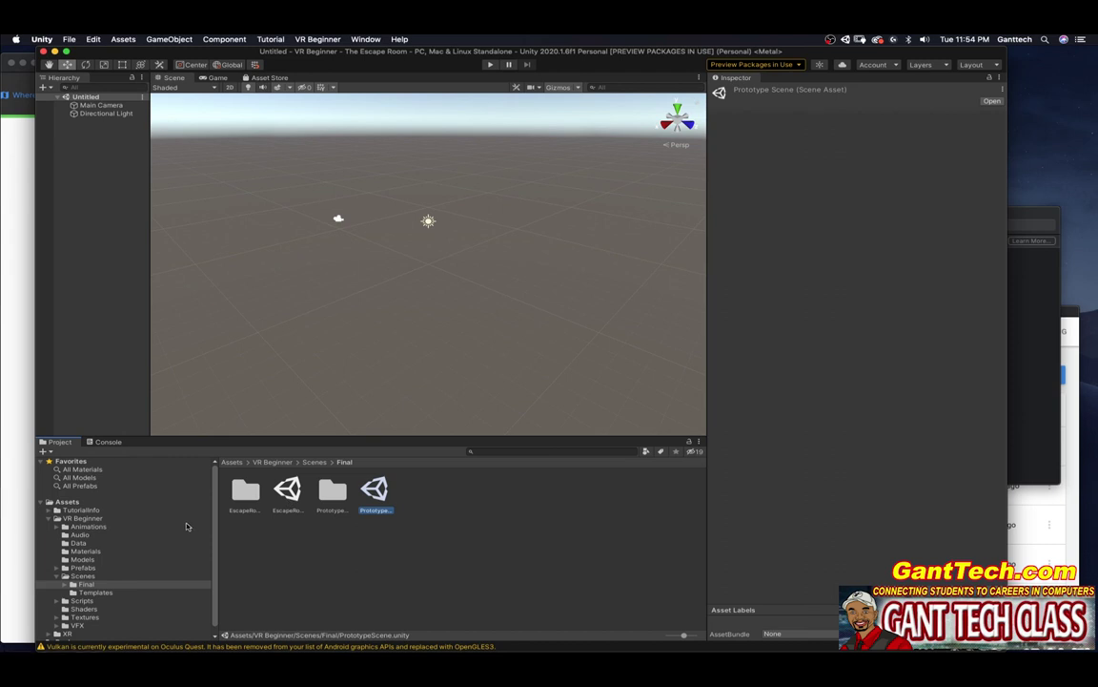
# - Review the tutorial's GameObjects and components section in Safari, and examine the VR Beginner project's Models and Materials folders in Unity
pyautogui.press('super+Tab')
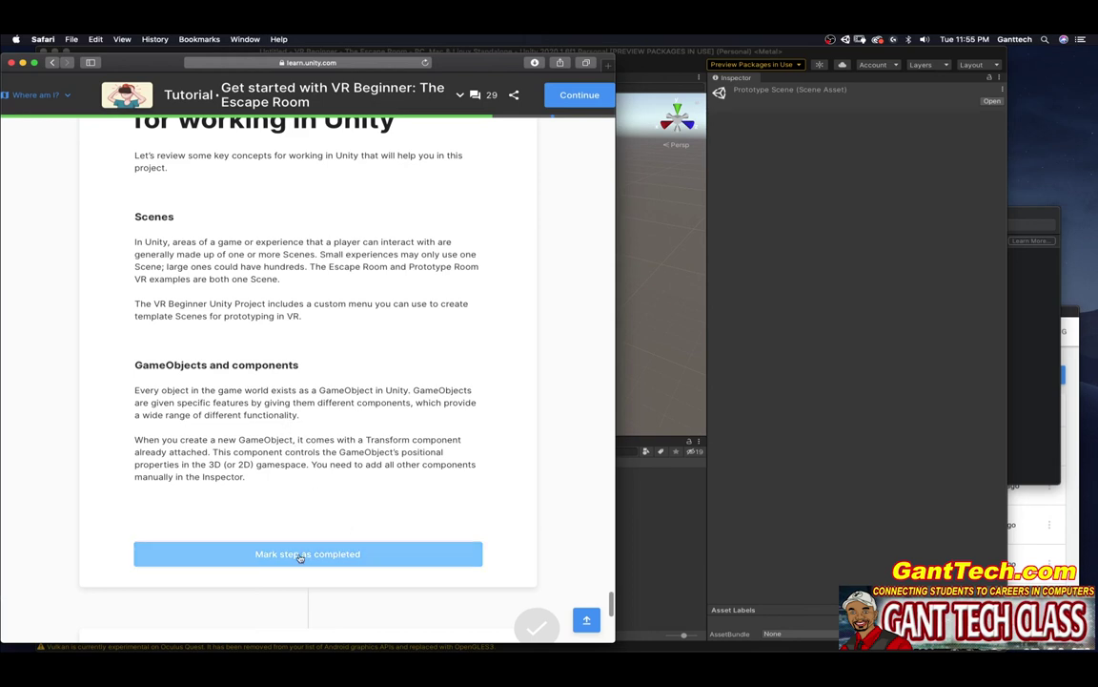
pyautogui.press('super+Tab')
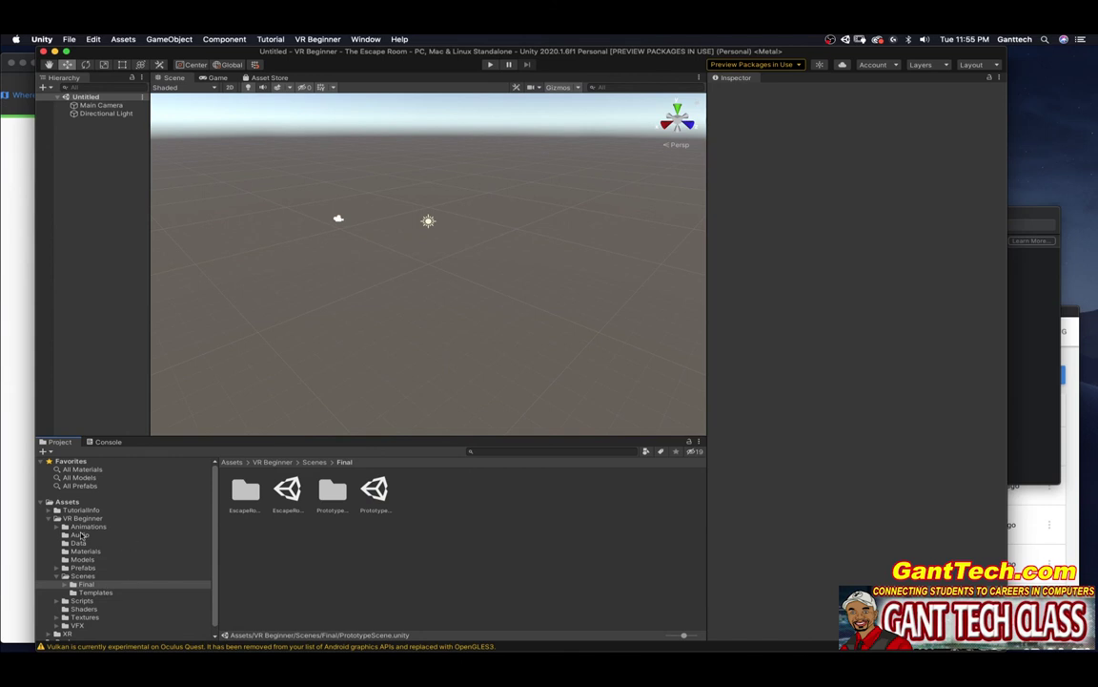
pyautogui.click(81, 560)
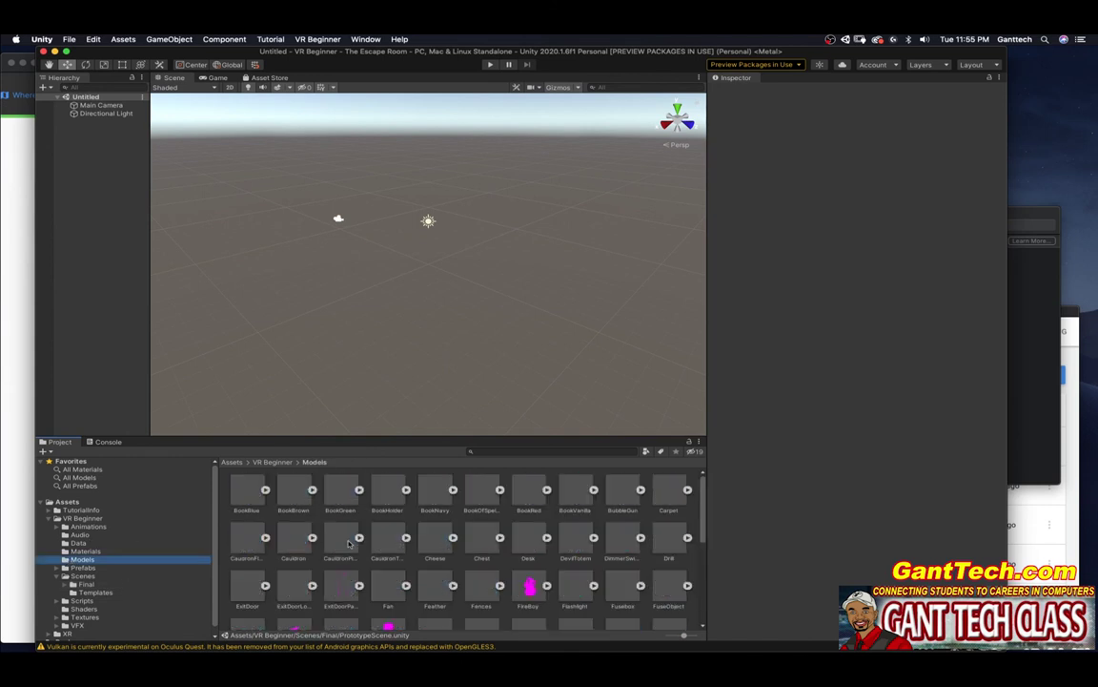
pyautogui.click(62, 551)
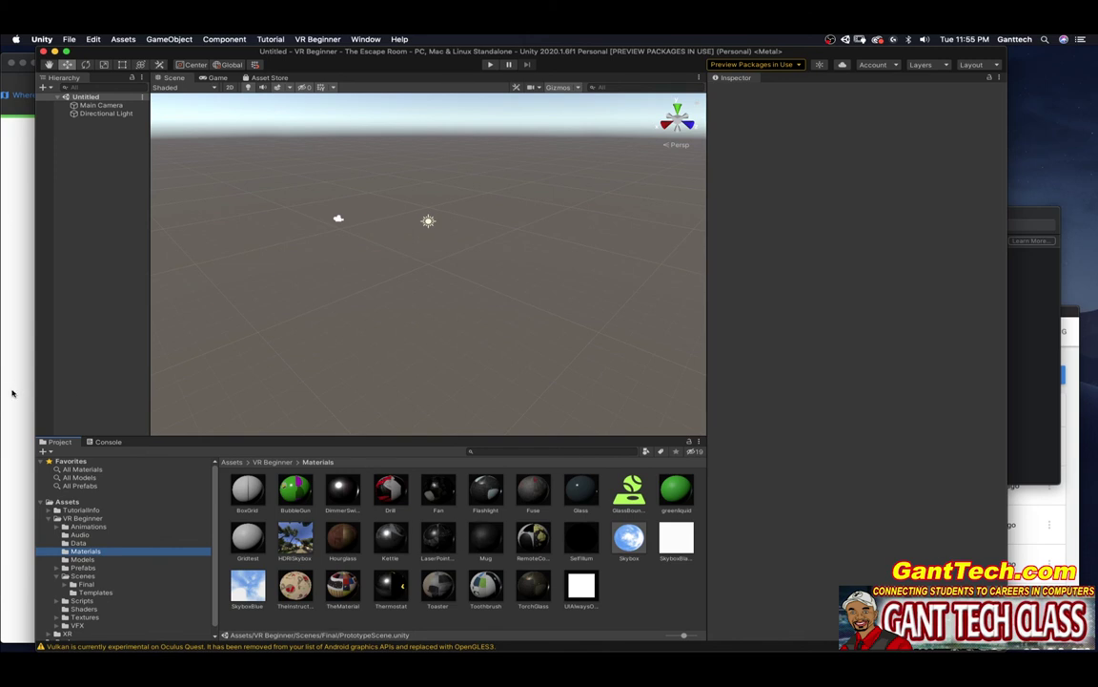
# - Return to the tutorial in Safari and mark the key concepts step and the Summary step as completed
pyautogui.click(14, 353)
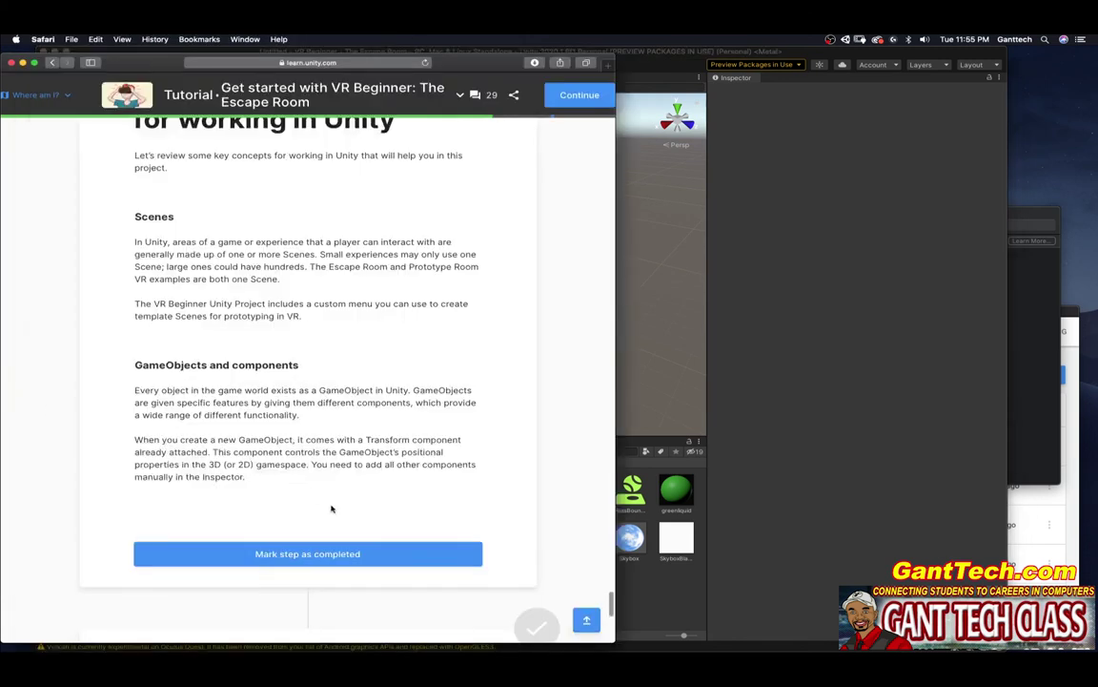
pyautogui.click(291, 555)
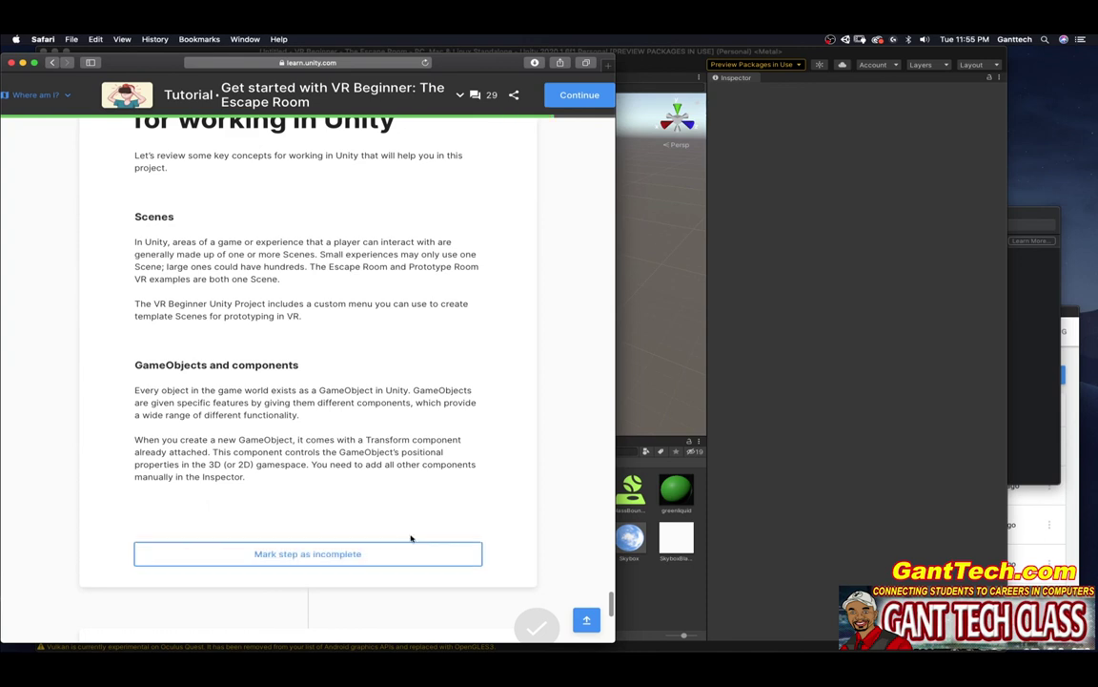
pyautogui.scroll(-5, 446, 514)
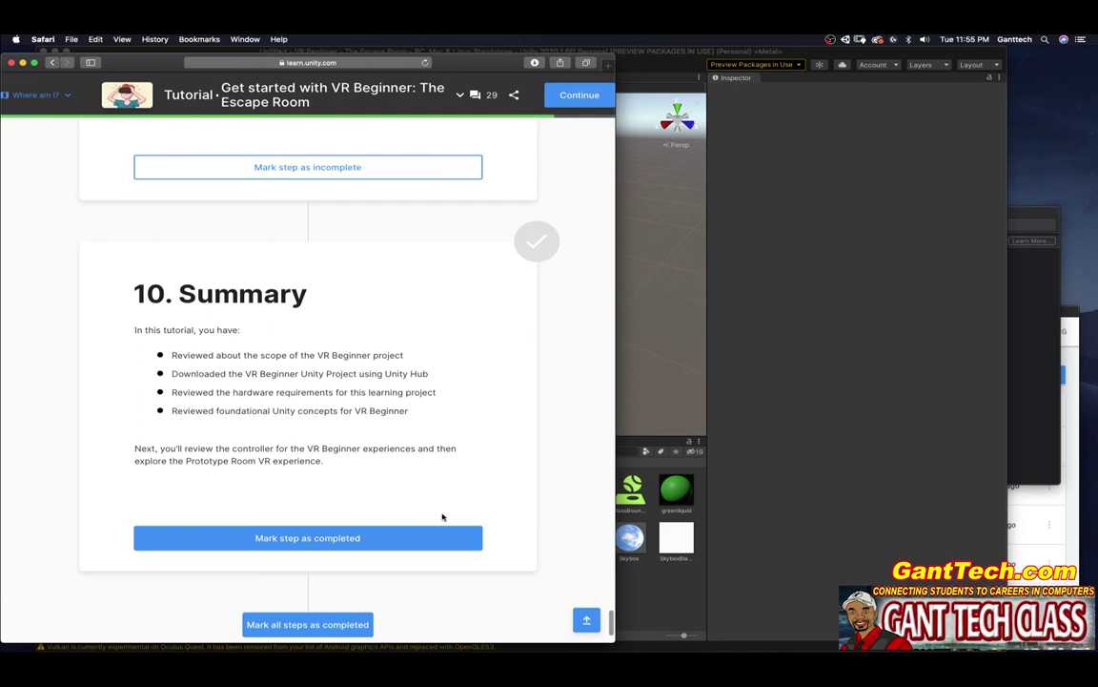
pyautogui.click(320, 537)
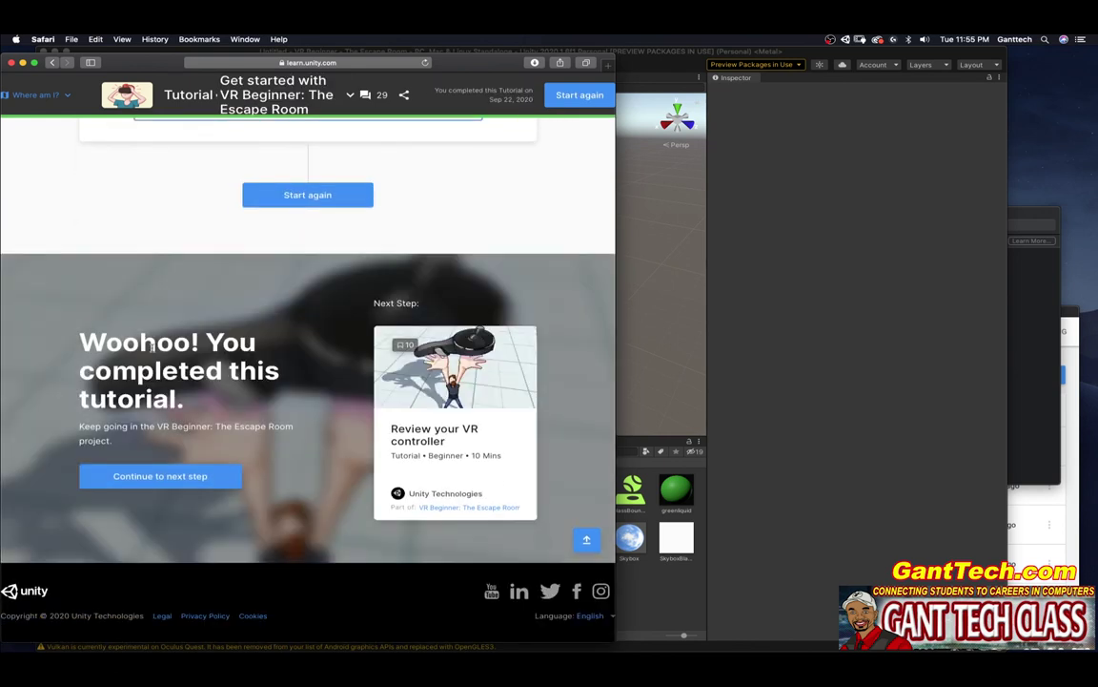